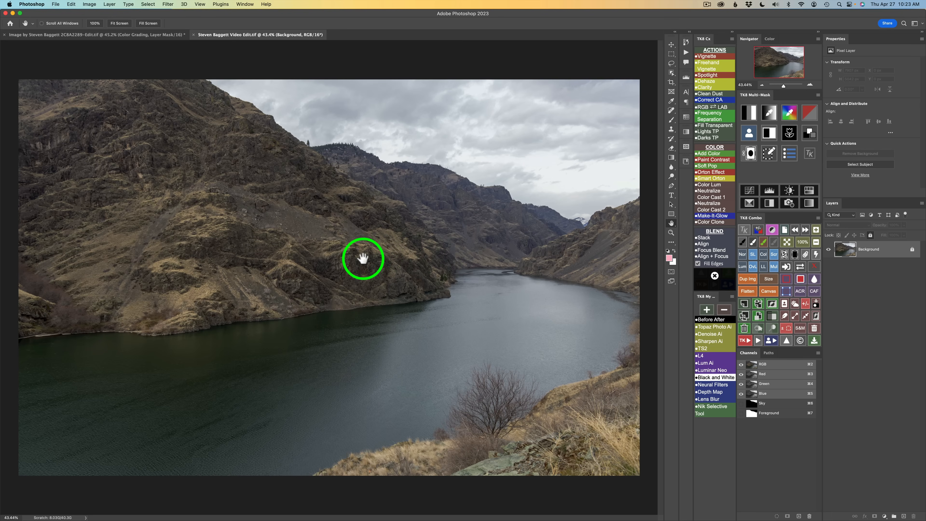
# Select the sky in the river canyon photo and save the selection as a new channel named Sky.
pyautogui.click(795, 303)
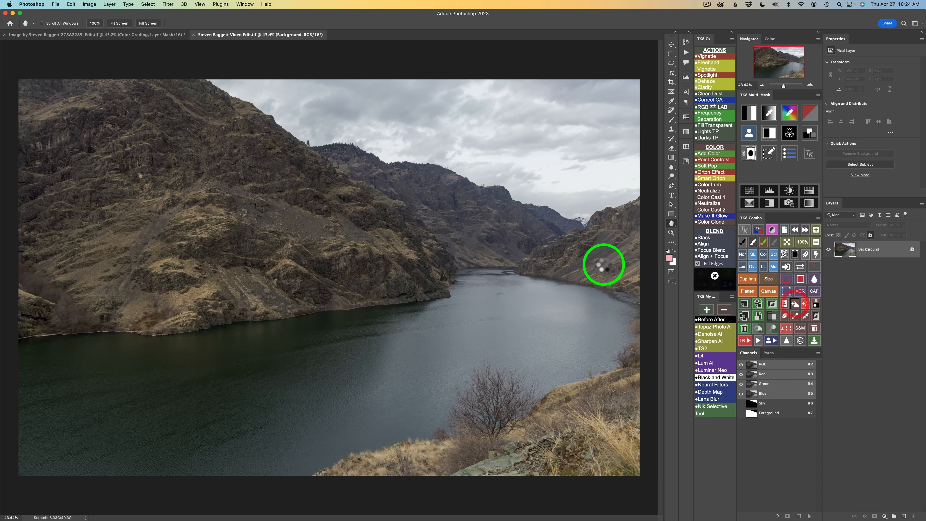
pyautogui.click(815, 303)
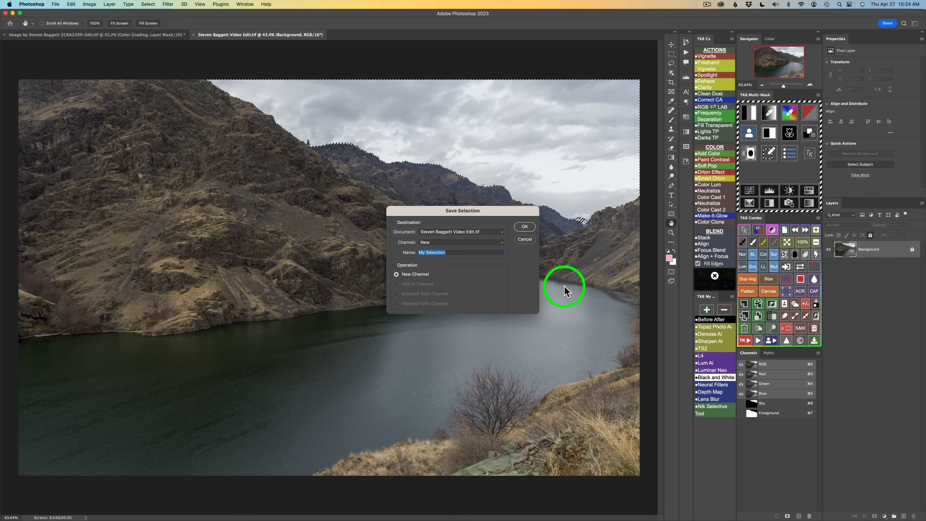
pyautogui.write('Sky')
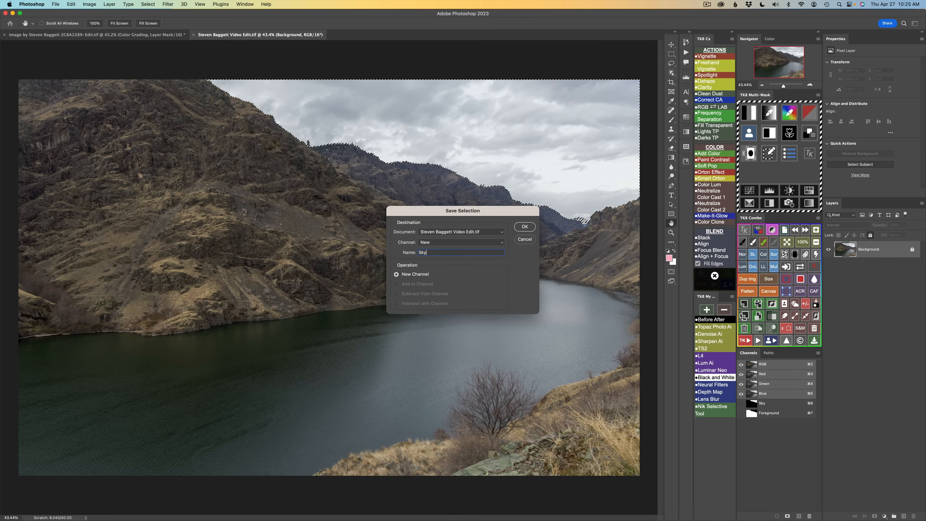
pyautogui.click(523, 227)
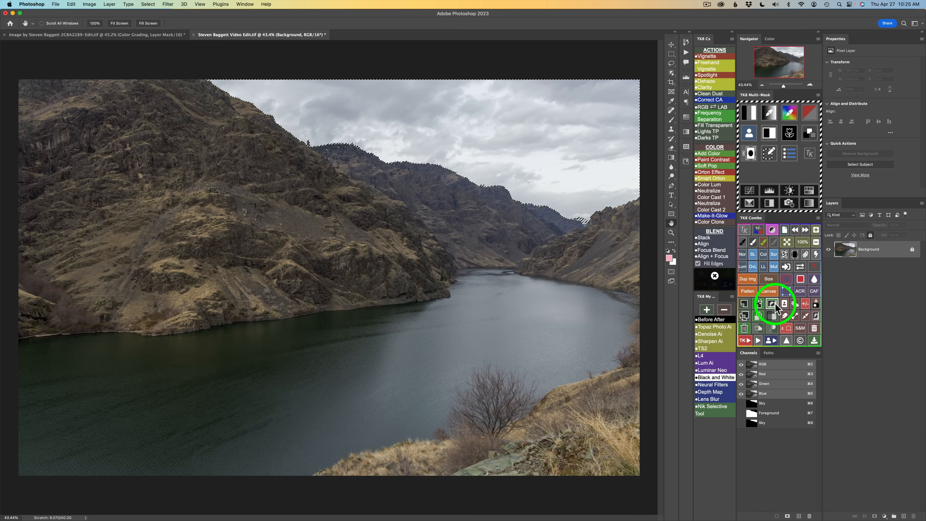
# Invert the sky selection and save it as a new channel named Foreground.
pyautogui.click(815, 316)
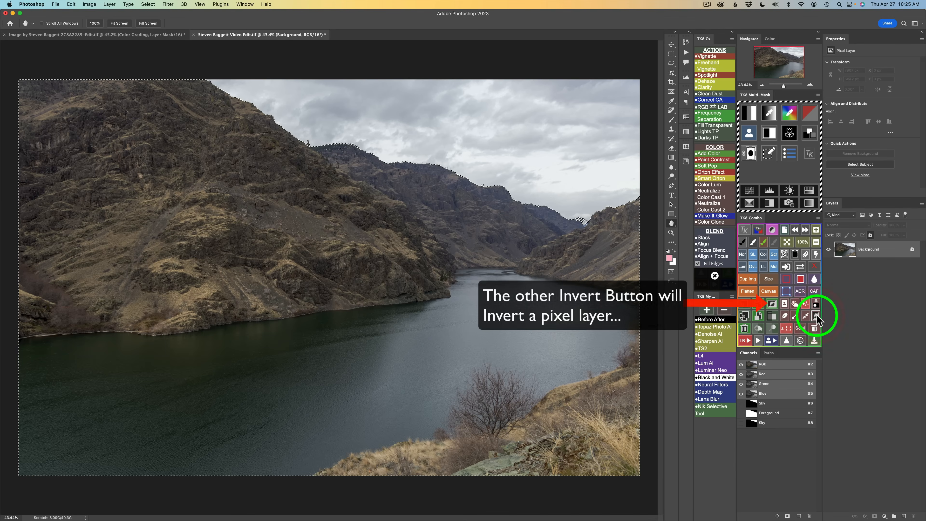
pyautogui.click(816, 303)
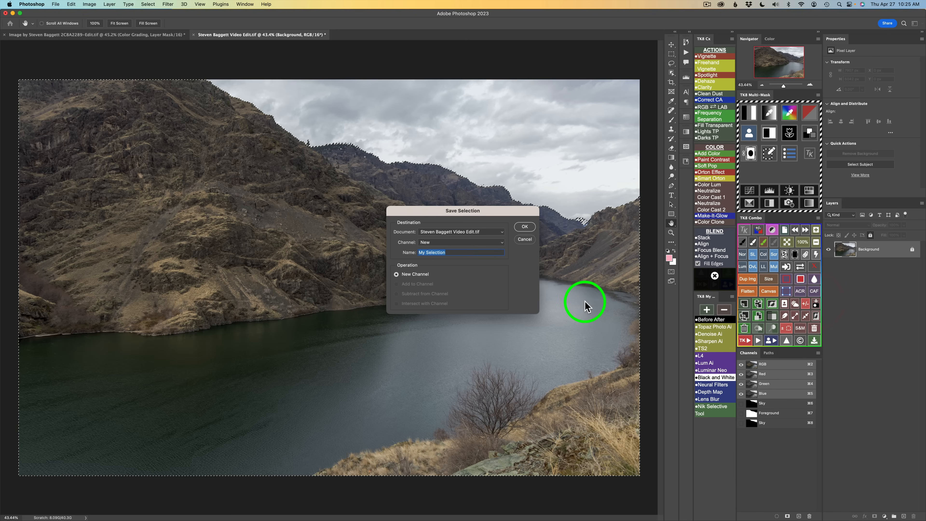
pyautogui.write('Foreground')
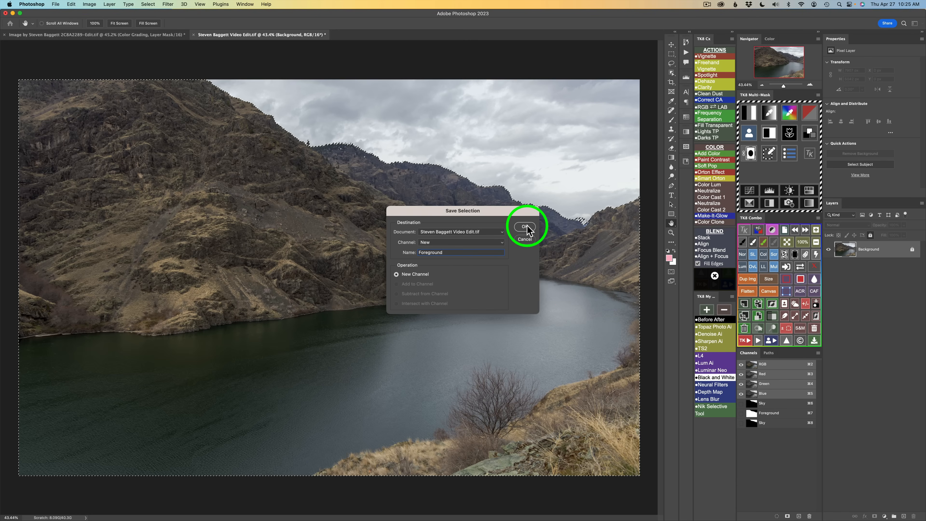
pyautogui.click(525, 226)
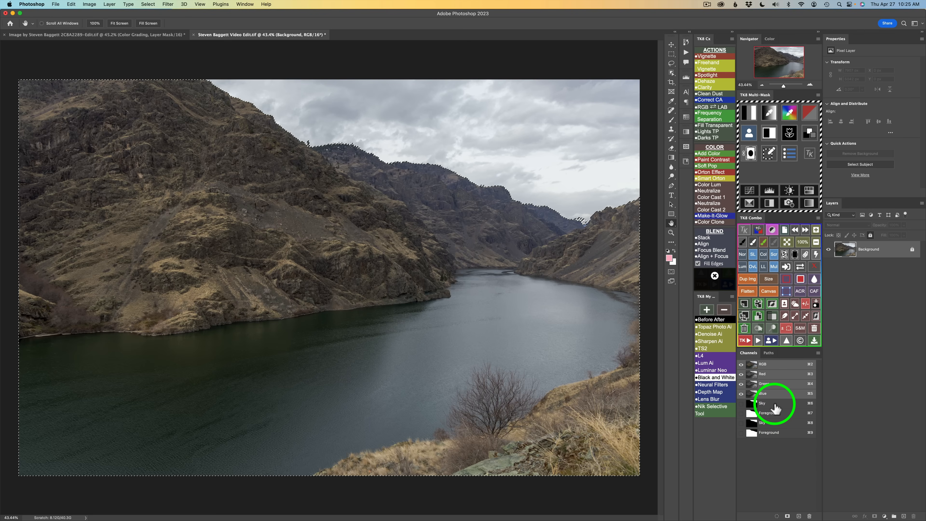
# Delete the older duplicate Sky and Foreground channels, keeping the newly saved pair.
pyautogui.click(777, 403)
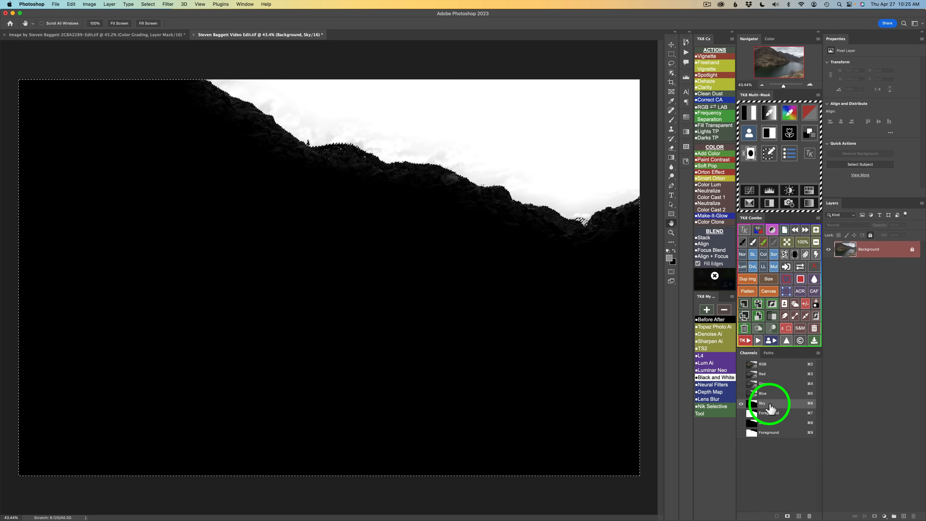
pyautogui.click(810, 516)
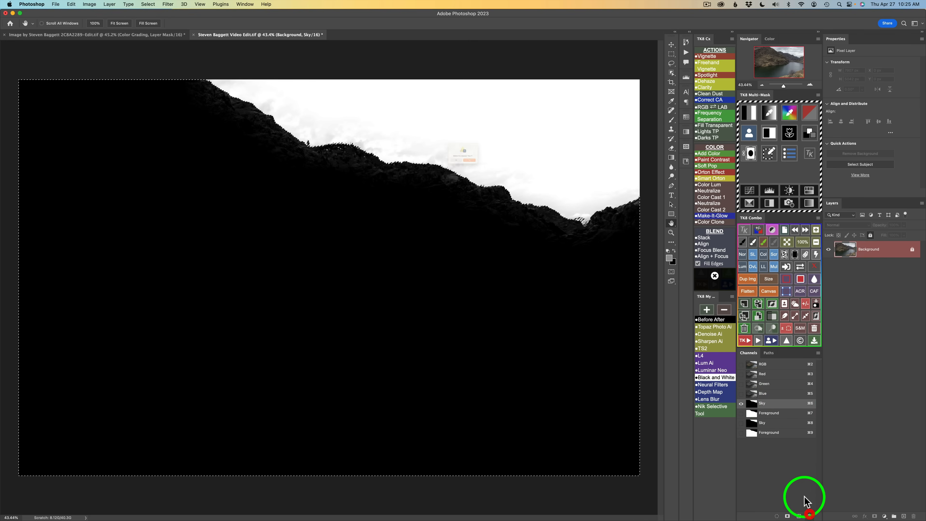
pyautogui.click(484, 175)
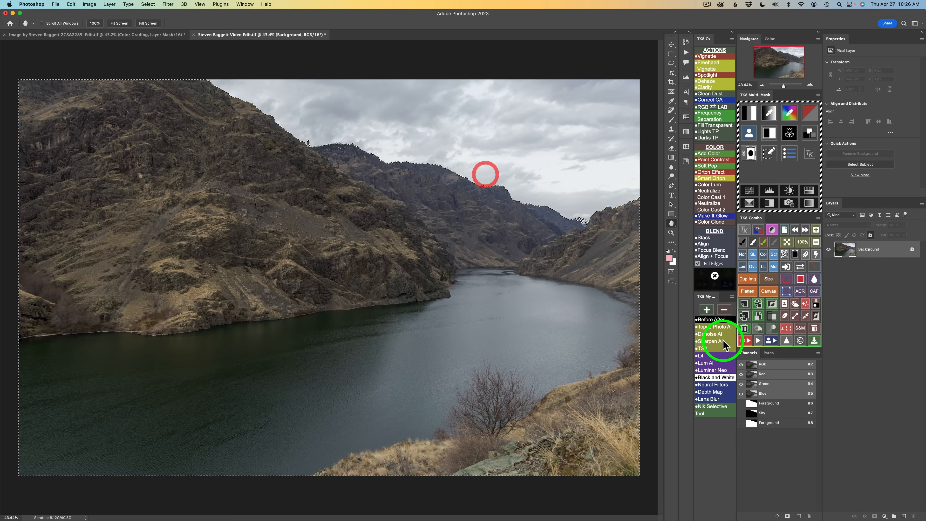
pyautogui.click(784, 402)
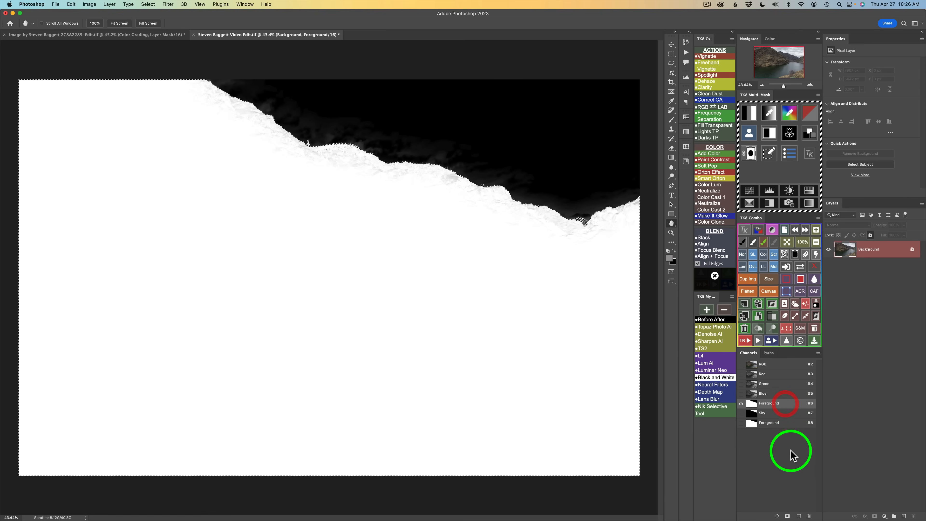
pyautogui.click(810, 516)
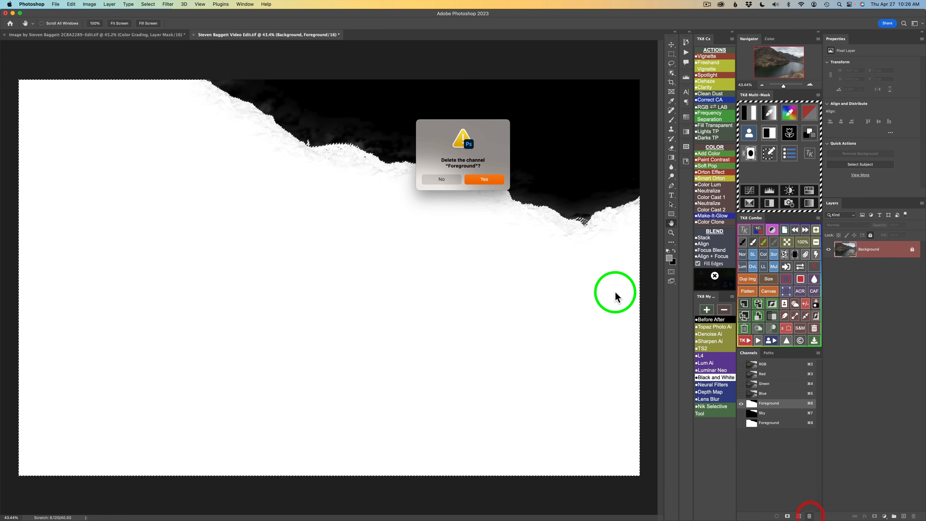
pyautogui.click(484, 180)
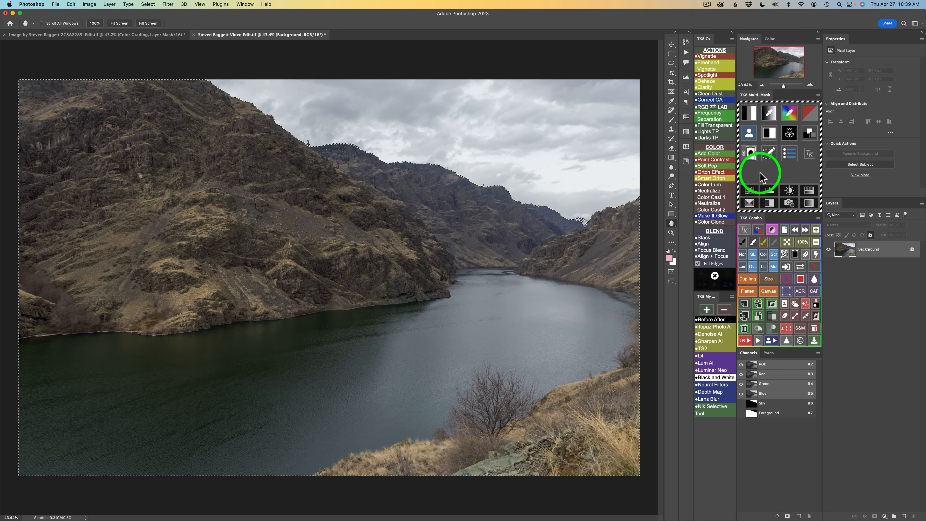
# Create a mask from the active foreground selection, store it in the mask calculator with the multiply operation, and exit the mask preview.
pyautogui.click(749, 136)
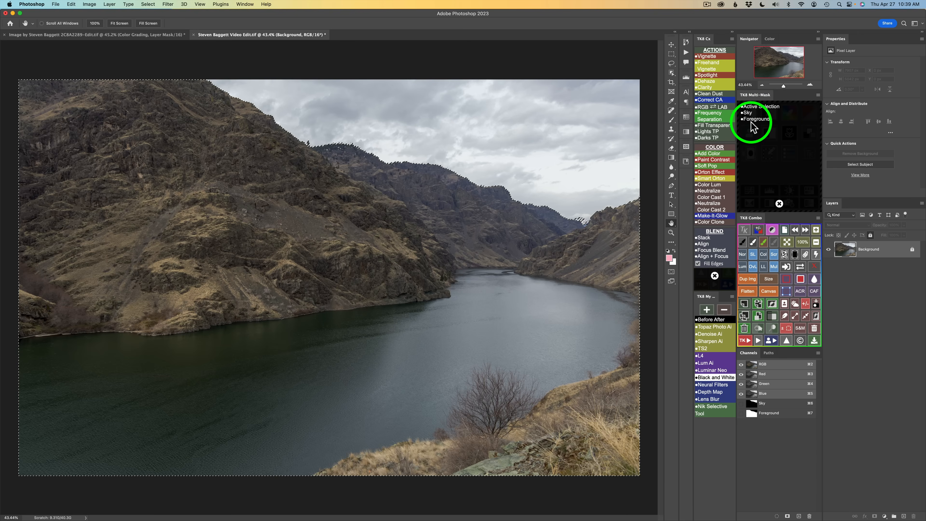
pyautogui.click(748, 107)
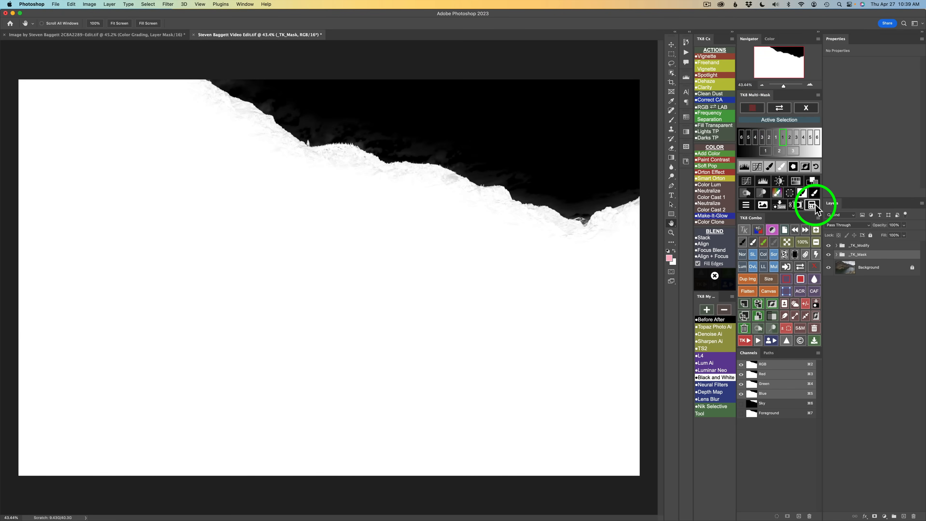
pyautogui.click(812, 205)
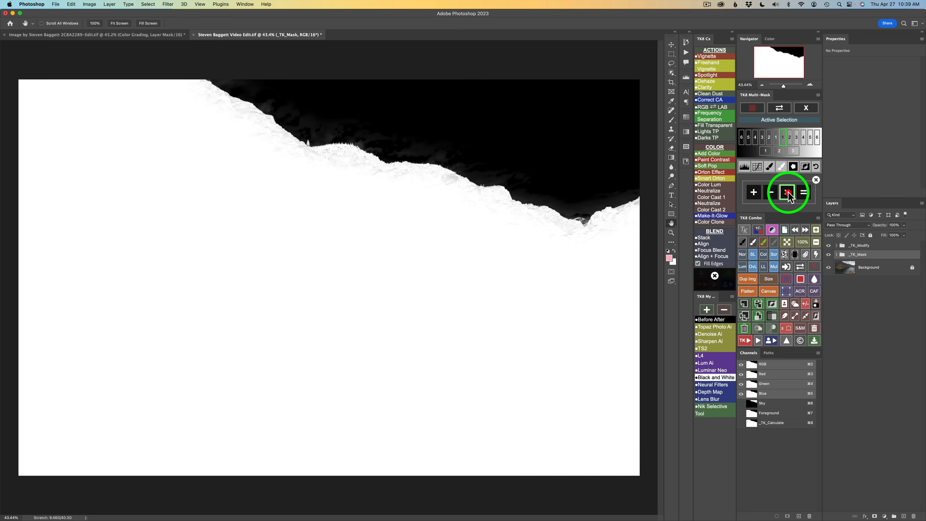
pyautogui.click(787, 192)
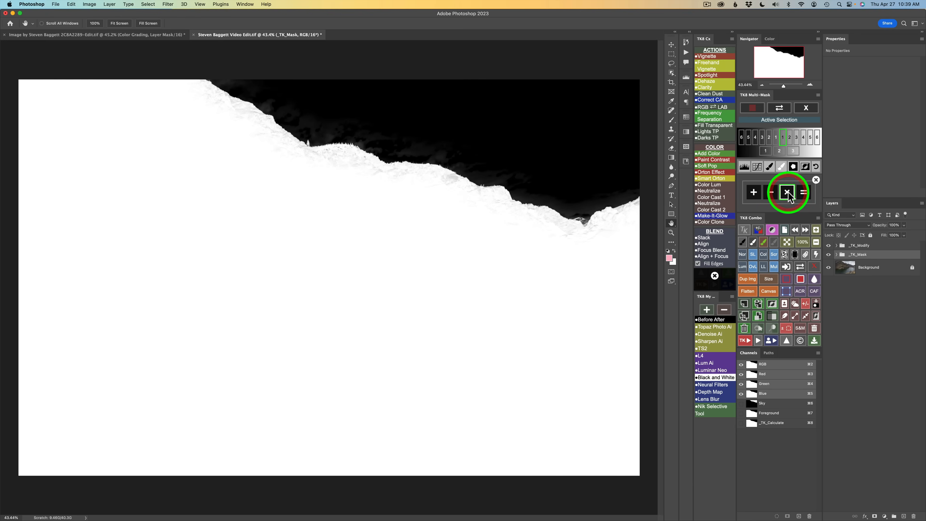
pyautogui.click(807, 109)
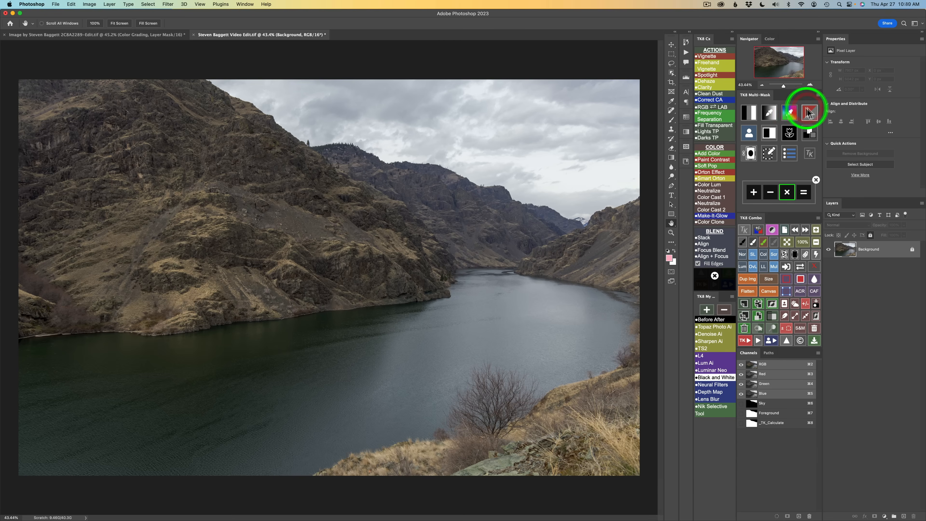
# Multiply the stored foreground mask by a midtones 3 luminosity mask and apply the calculated mask to a new Color Grading layer.
pyautogui.click(751, 113)
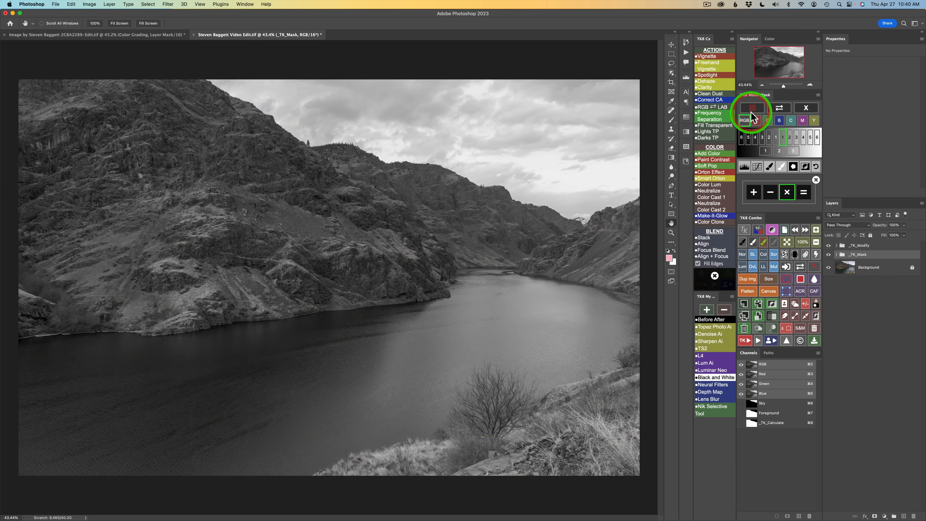
pyautogui.click(794, 151)
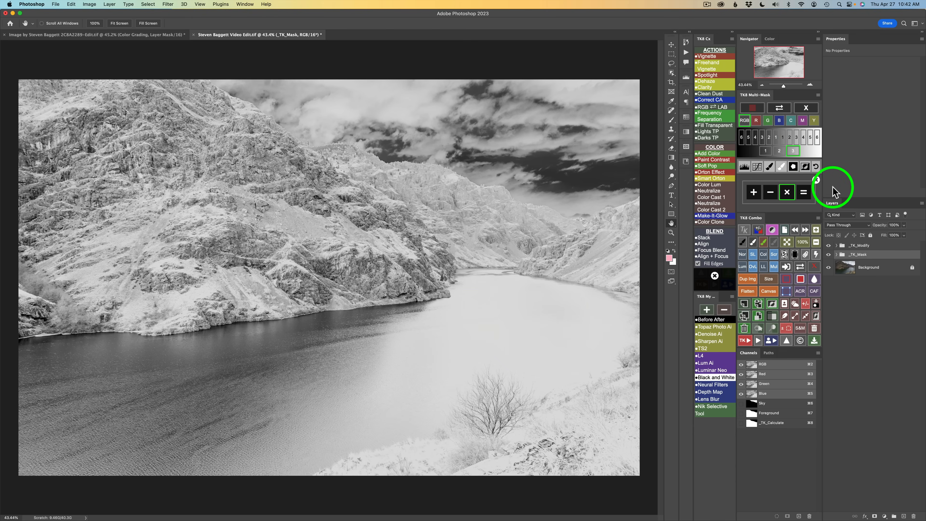
pyautogui.click(805, 195)
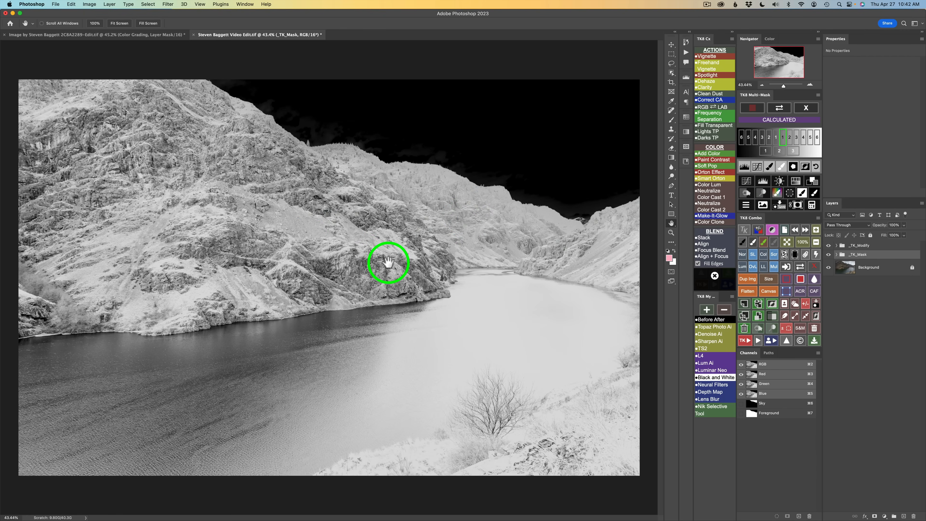
pyautogui.click(813, 180)
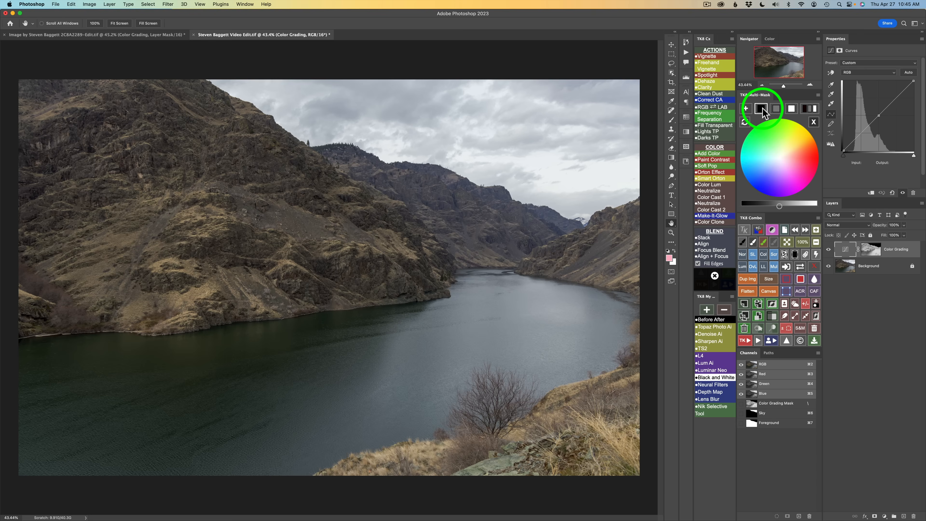
# Darken the shadows slightly on the foreground Color Grading layer.
pyautogui.click(763, 108)
pyautogui.click(779, 206)
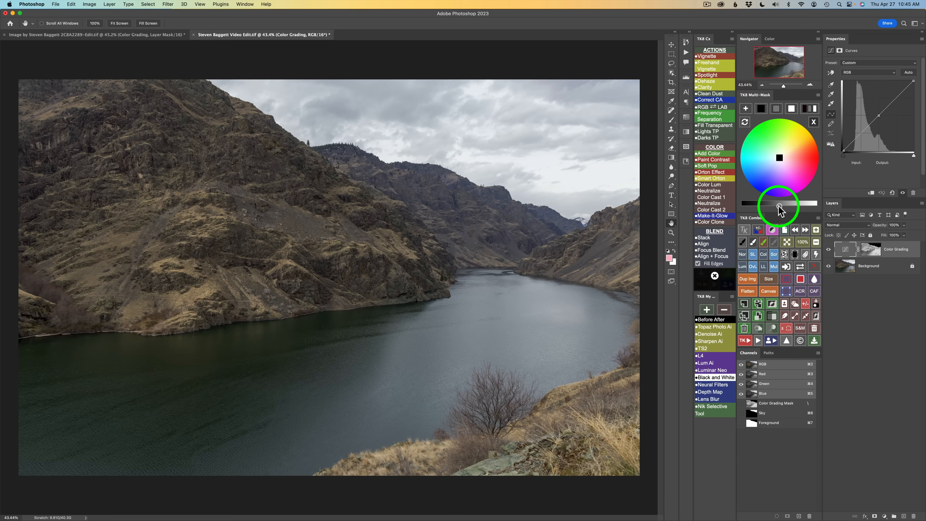
pyautogui.moveTo(779, 207); pyautogui.dragTo(765, 206)
# Brighten the midtones and the highlights moderately on the foreground Color Grading layer.
pyautogui.click(778, 109)
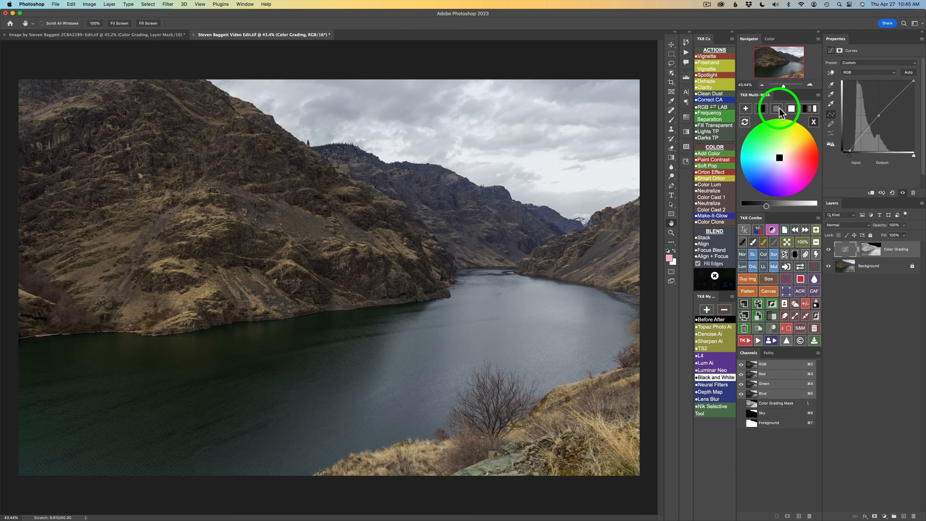
pyautogui.click(784, 210)
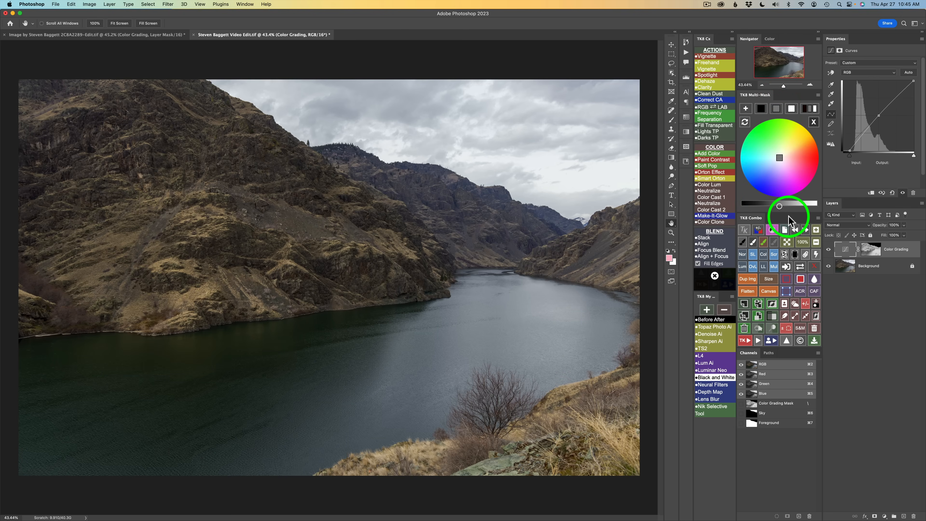
pyautogui.moveTo(779, 206); pyautogui.dragTo(797, 204)
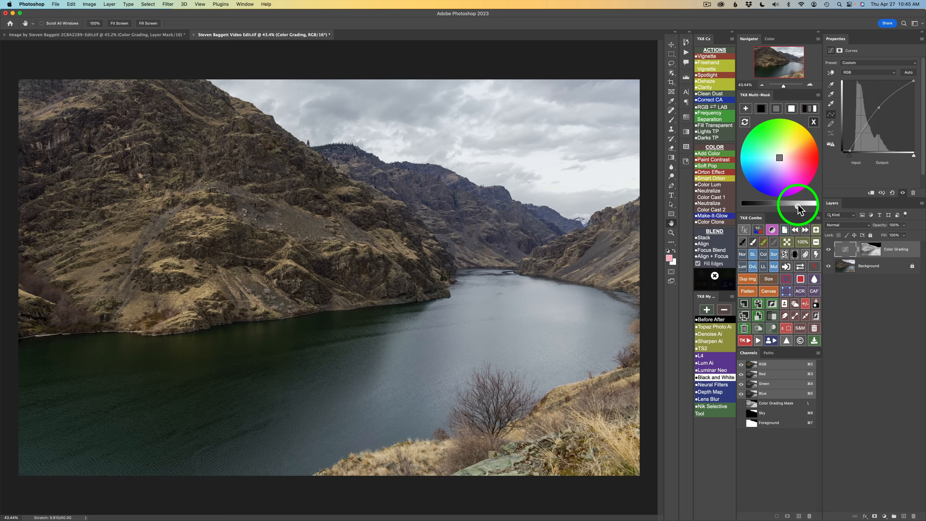
pyautogui.click(792, 109)
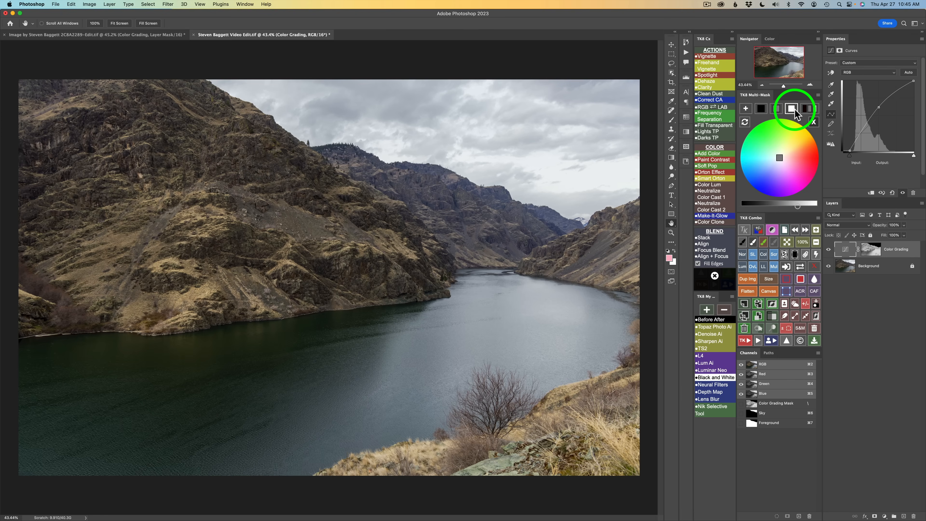
pyautogui.moveTo(784, 207); pyautogui.dragTo(794, 206)
# Shift the shadows and midtones slightly toward blue, compare the image with and without the Color Grading layer, and close the color grading controls.
pyautogui.click(761, 110)
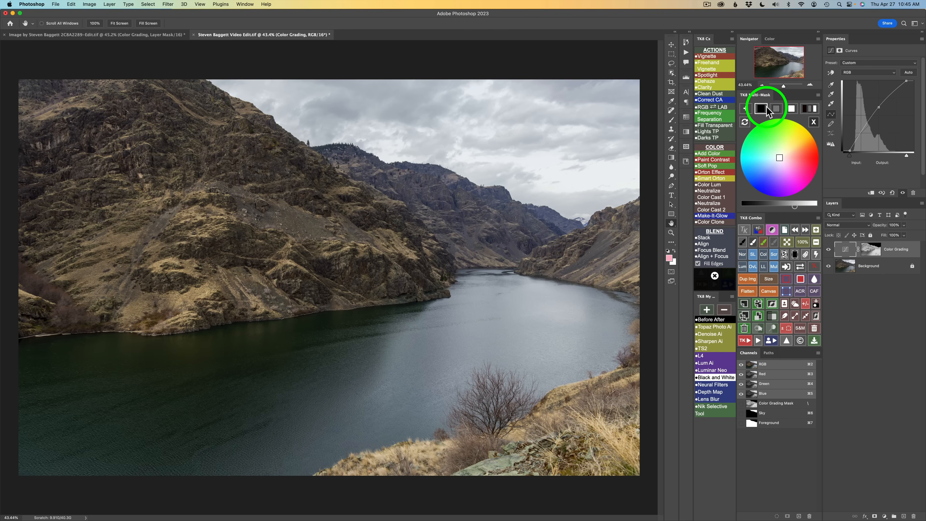
pyautogui.click(780, 158)
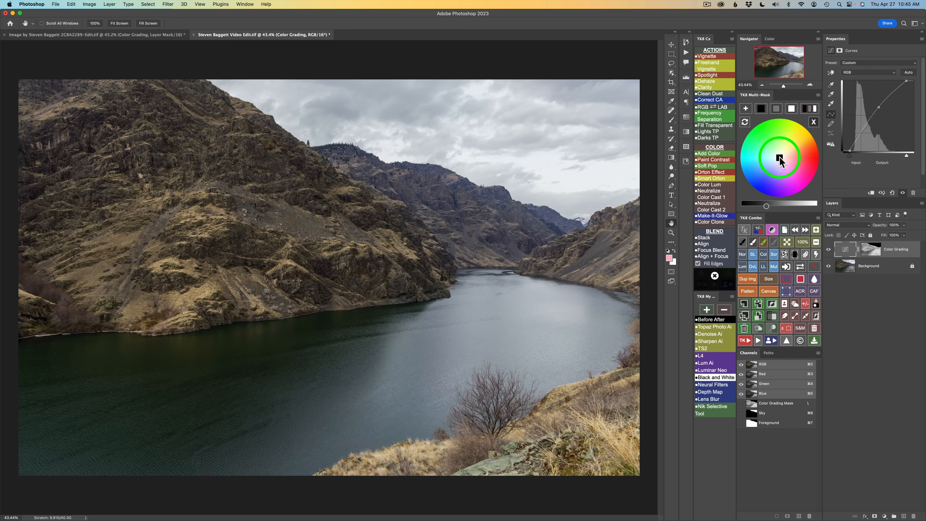
pyautogui.moveTo(779, 160); pyautogui.dragTo(776, 163)
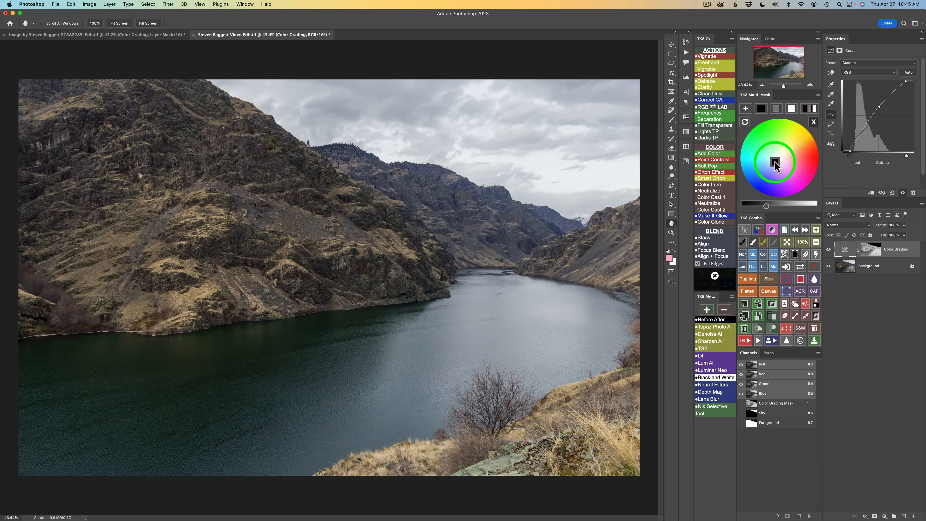
pyautogui.click(776, 108)
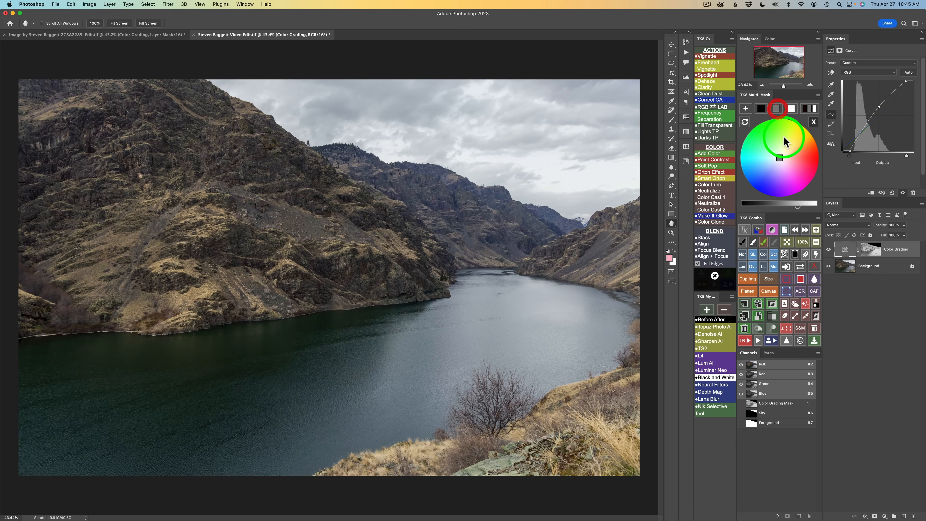
pyautogui.moveTo(781, 155); pyautogui.dragTo(777, 160)
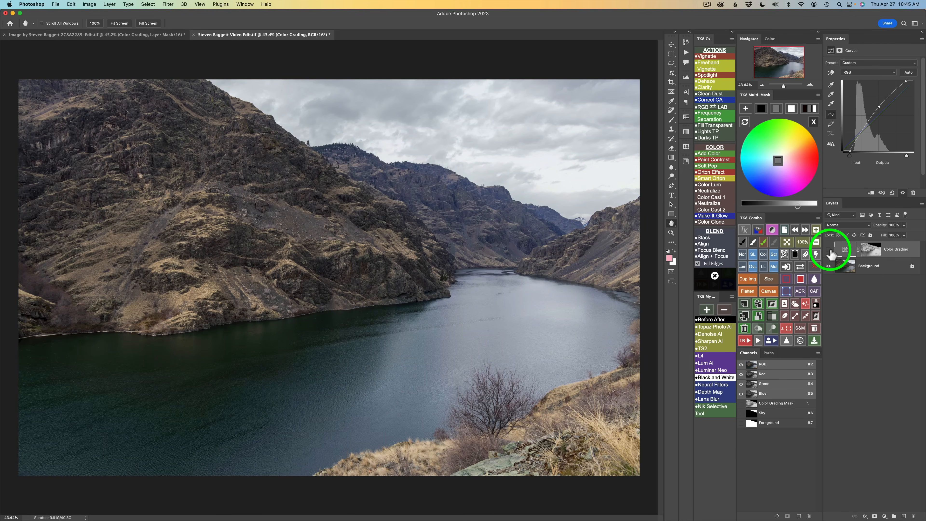
pyautogui.click(829, 251)
pyautogui.click(829, 251)
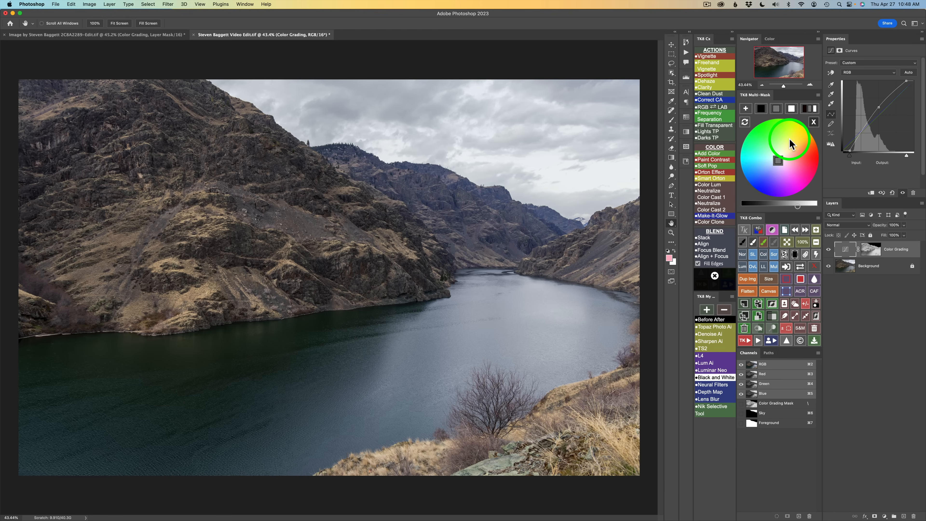
pyautogui.click(814, 122)
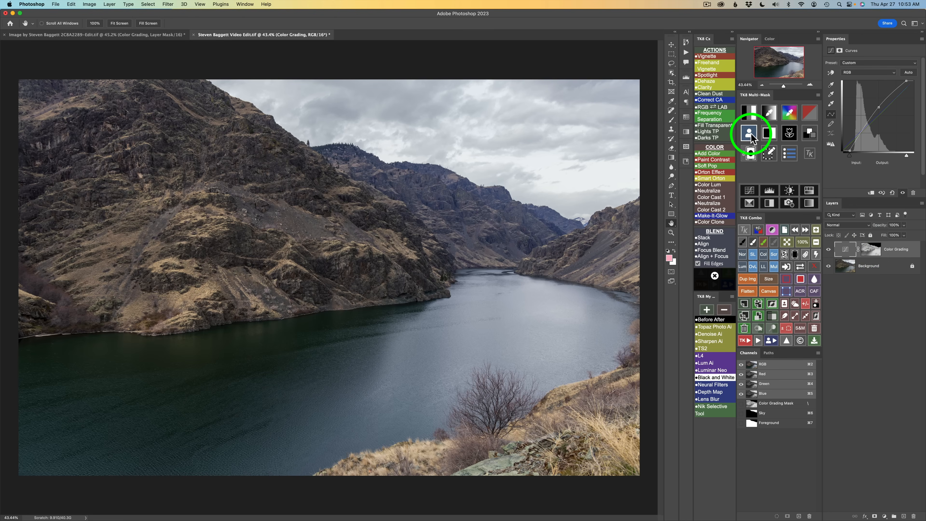
# Multiply the stored sky mask by a midtones 3 luminosity mask and apply the calculated mask to a new Color Grading layer.
pyautogui.click(752, 138)
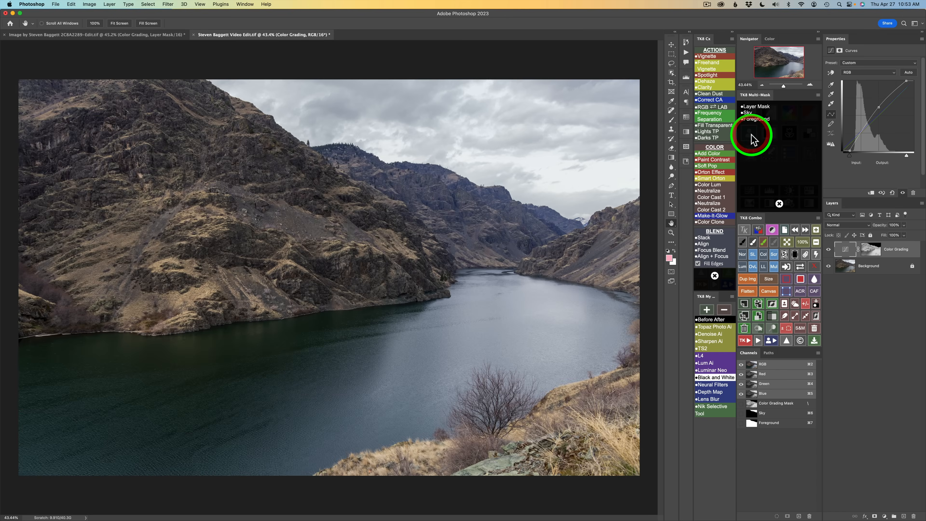
pyautogui.click(749, 114)
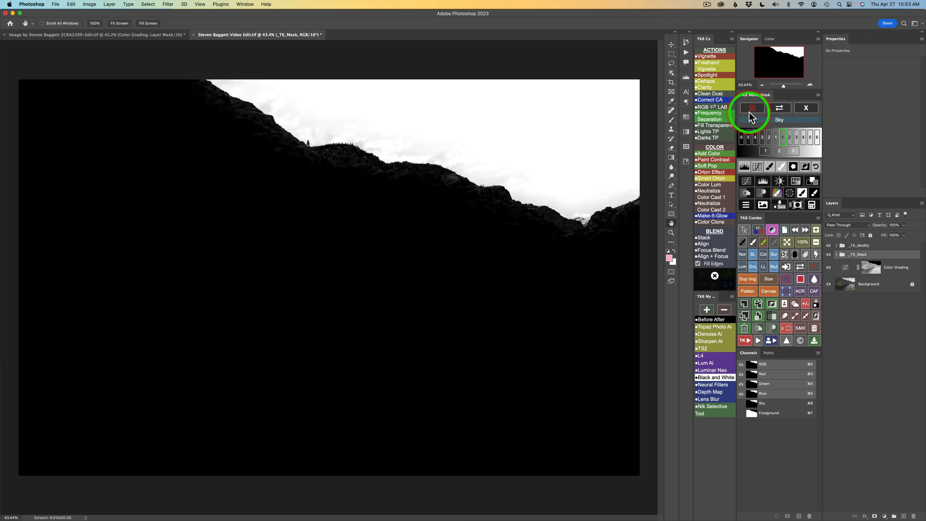
pyautogui.click(812, 203)
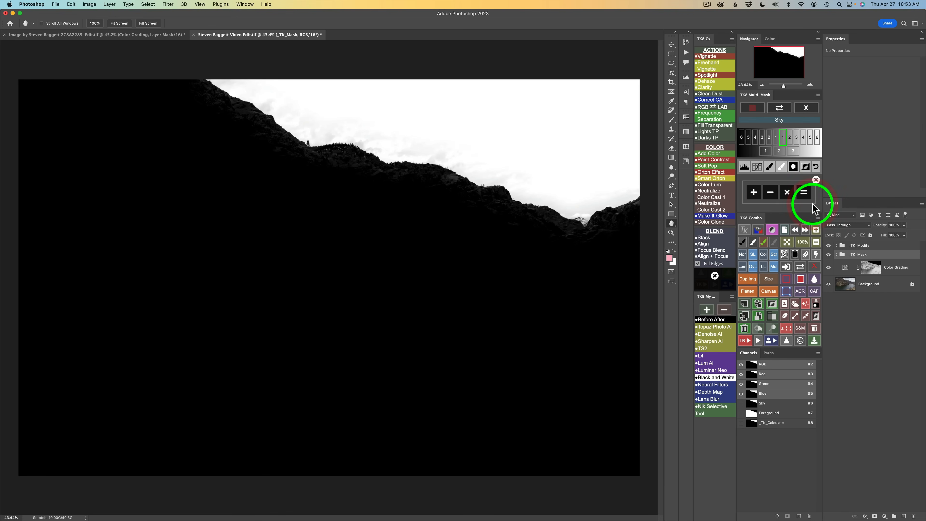
pyautogui.click(787, 193)
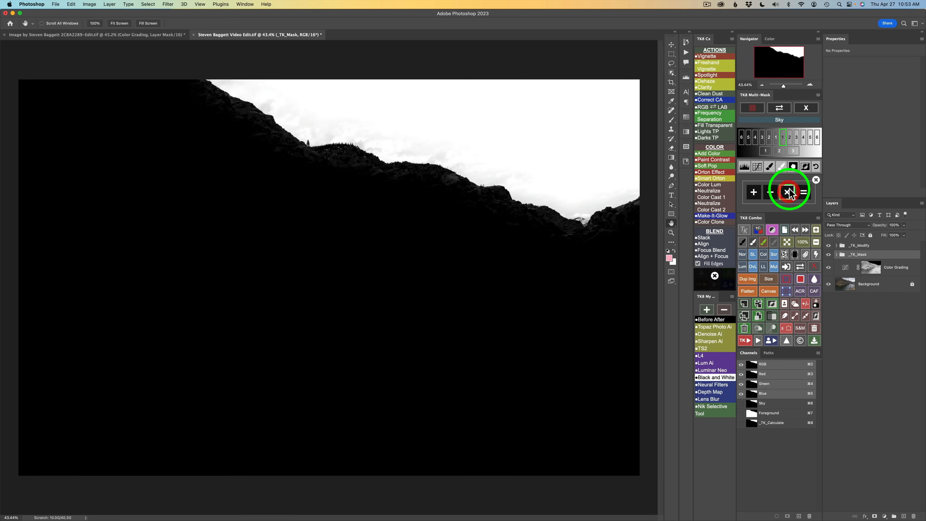
pyautogui.click(806, 108)
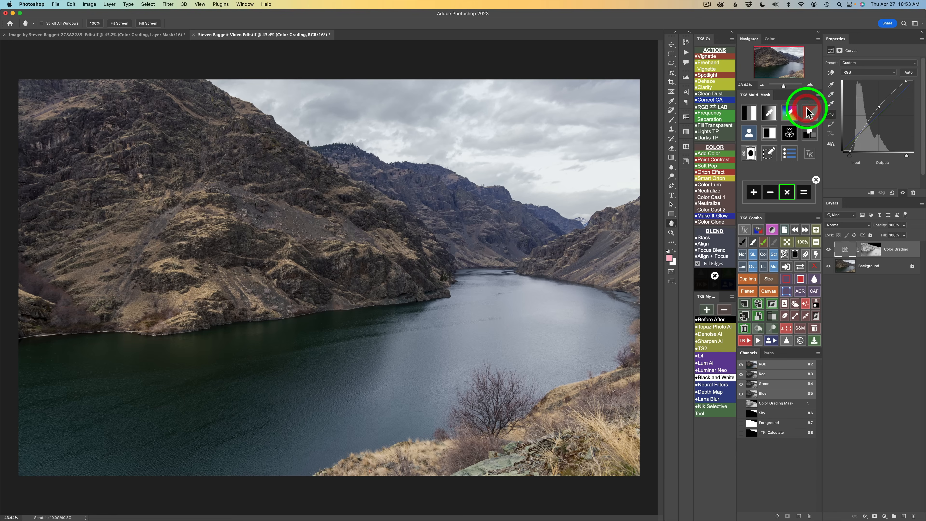
pyautogui.click(752, 117)
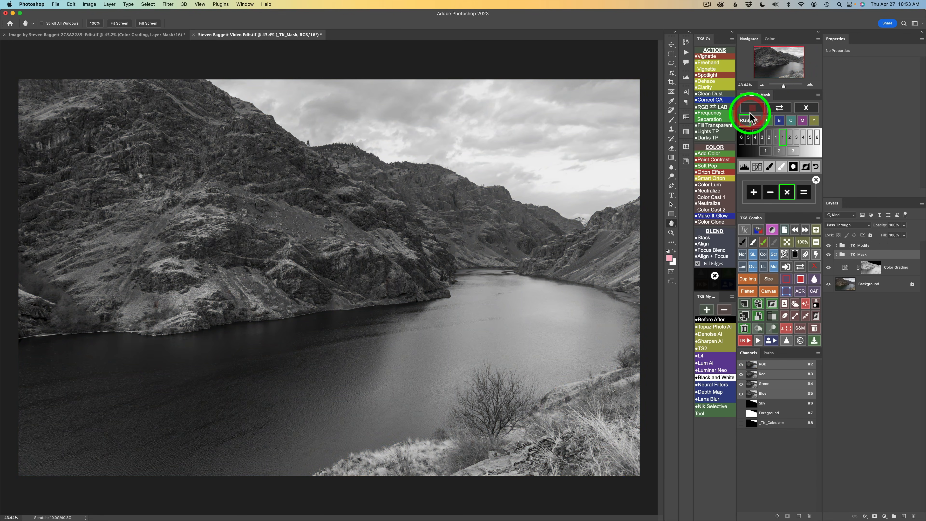
pyautogui.click(794, 151)
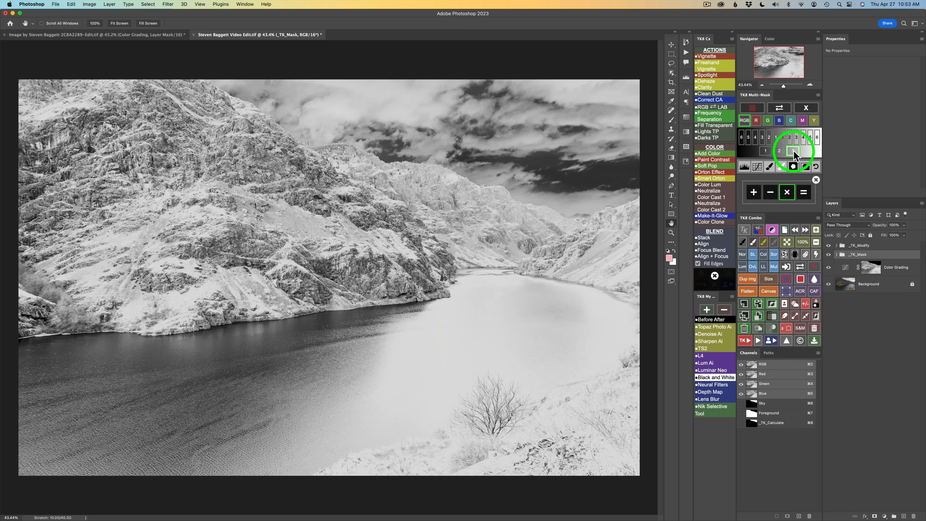
pyautogui.click(804, 192)
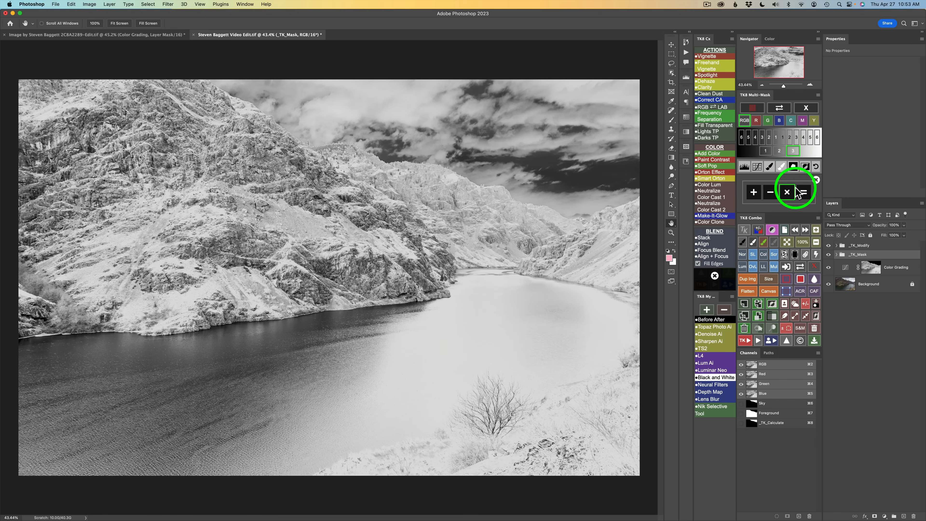
pyautogui.click(804, 193)
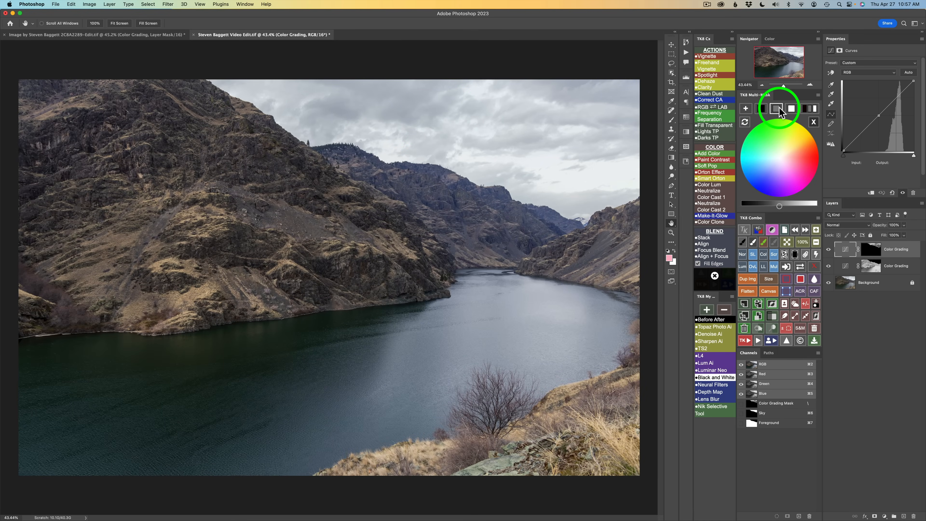
# Darken the midtones noticeably on the sky Color Grading layer and shift them slightly toward blue.
pyautogui.moveTo(776, 208); pyautogui.dragTo(755, 206)
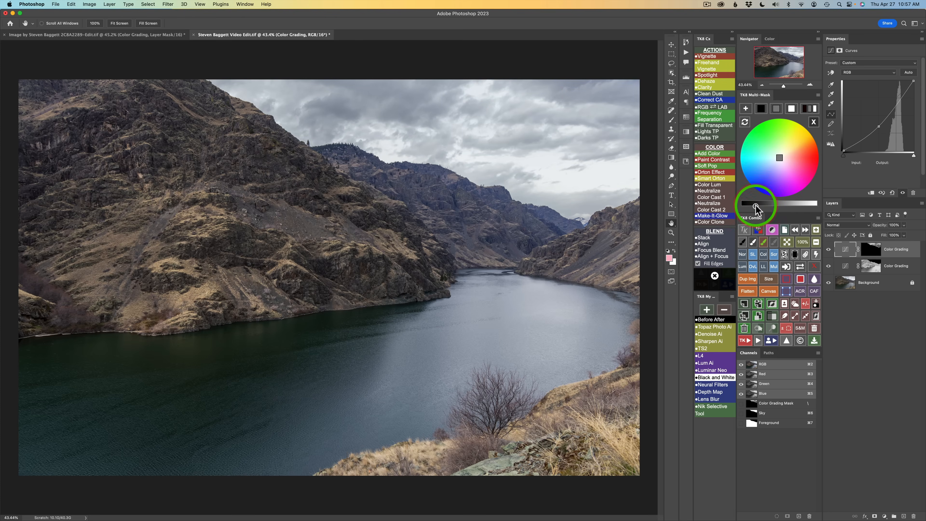
pyautogui.click(754, 205)
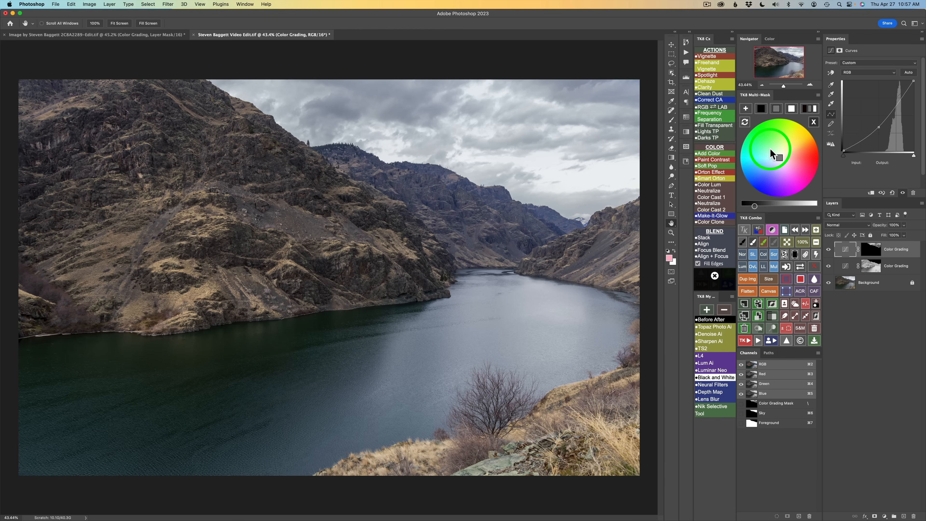
pyautogui.moveTo(779, 162); pyautogui.dragTo(777, 165)
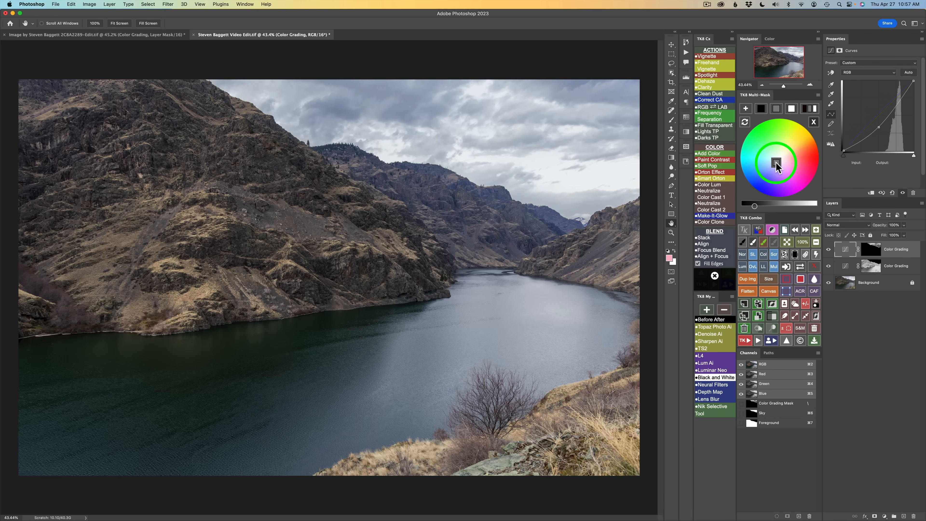
# Darken the highlights slightly on the sky Color Grading layer and close the color grading controls.
pyautogui.click(791, 113)
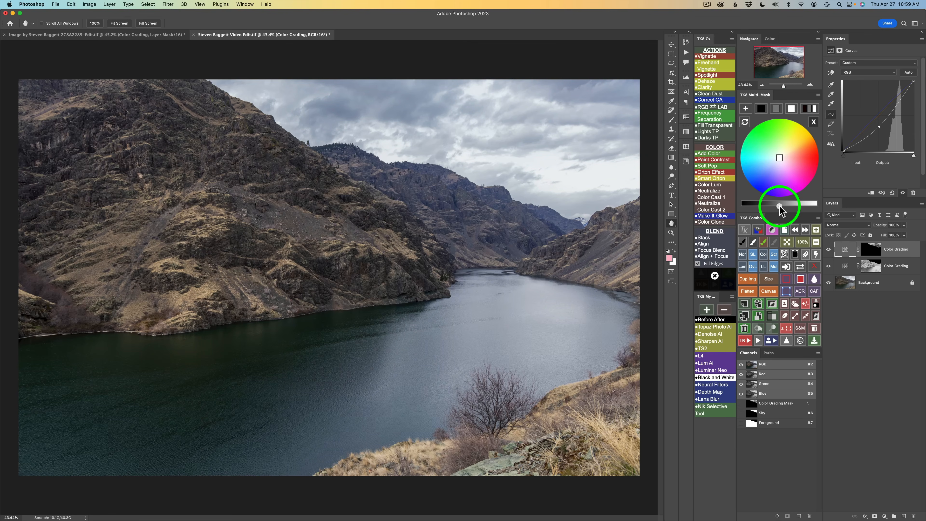
pyautogui.moveTo(777, 206); pyautogui.dragTo(773, 205)
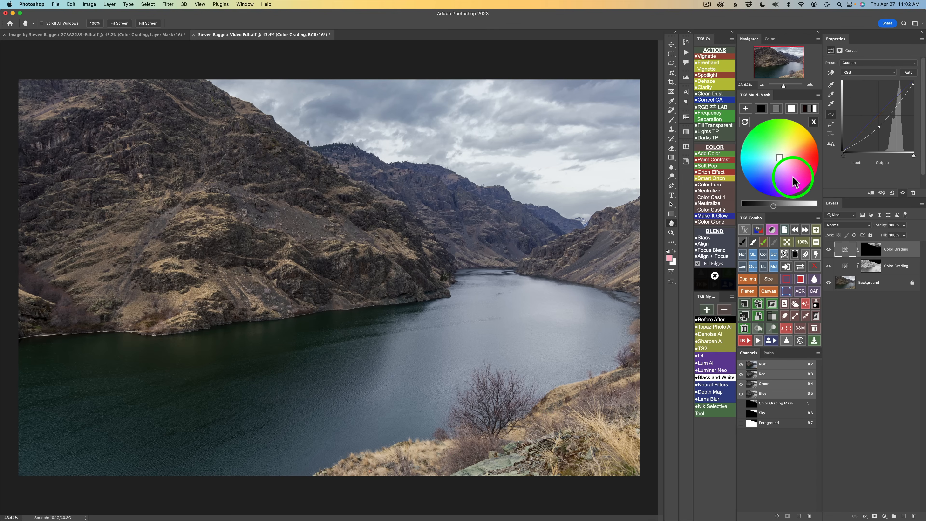
pyautogui.click(814, 121)
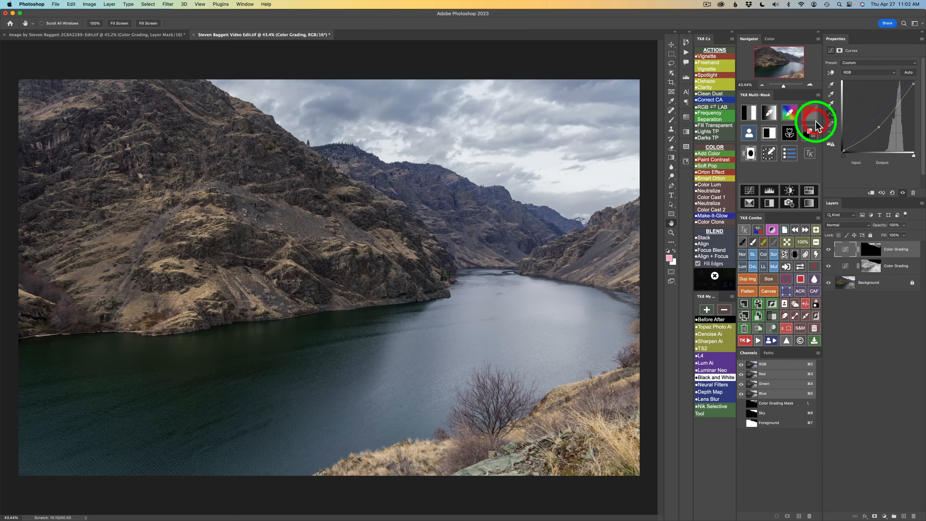
# Add a Curves adjustment layer above the Color Grading layers with a black mask and Multiply blend mode.
pyautogui.click(750, 191)
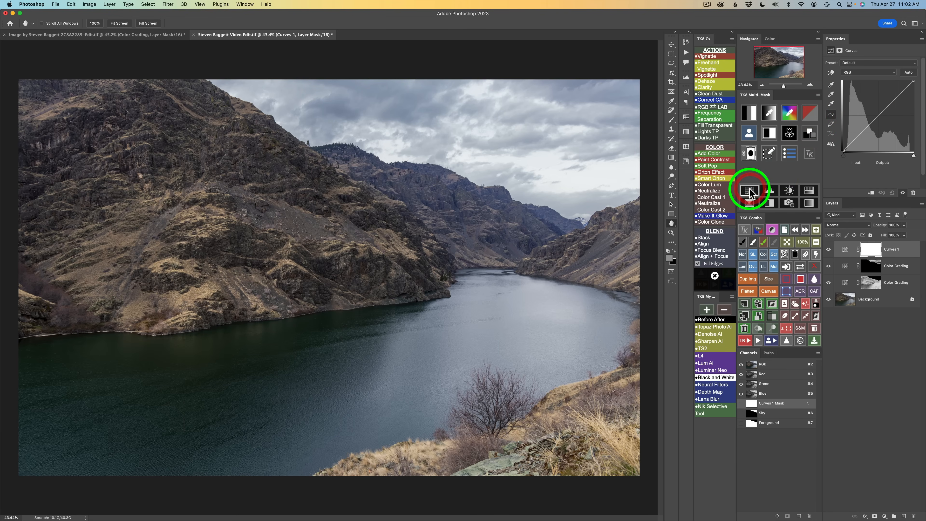
pyautogui.click(796, 253)
pyautogui.click(773, 266)
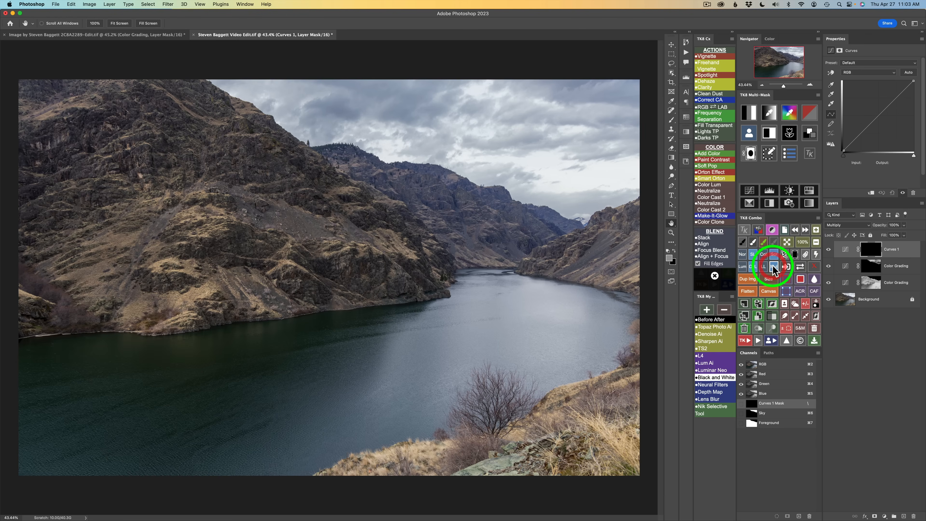
pyautogui.click(611, 241)
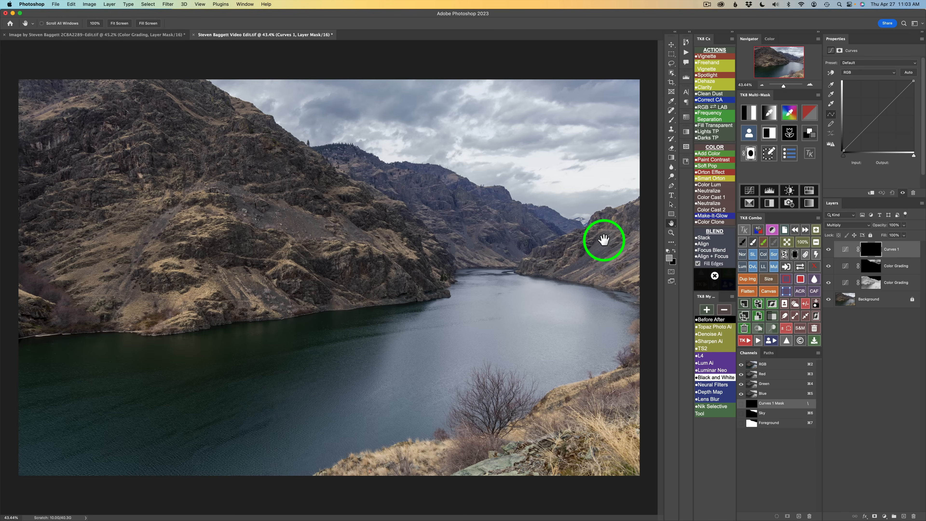
# Disable and re-enable the Curves layer's black mask twice to preview the unmasked Multiply darkening.
pyautogui.click(873, 251)
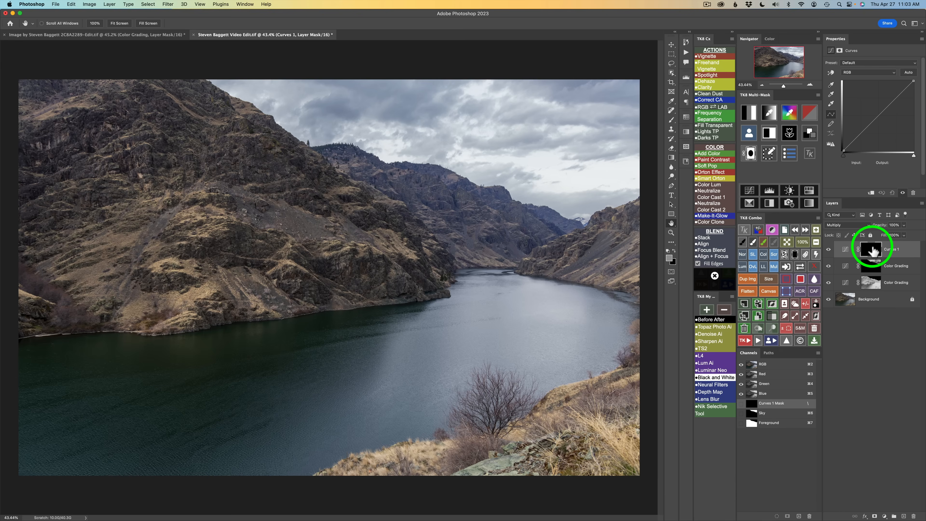
pyautogui.click(815, 267)
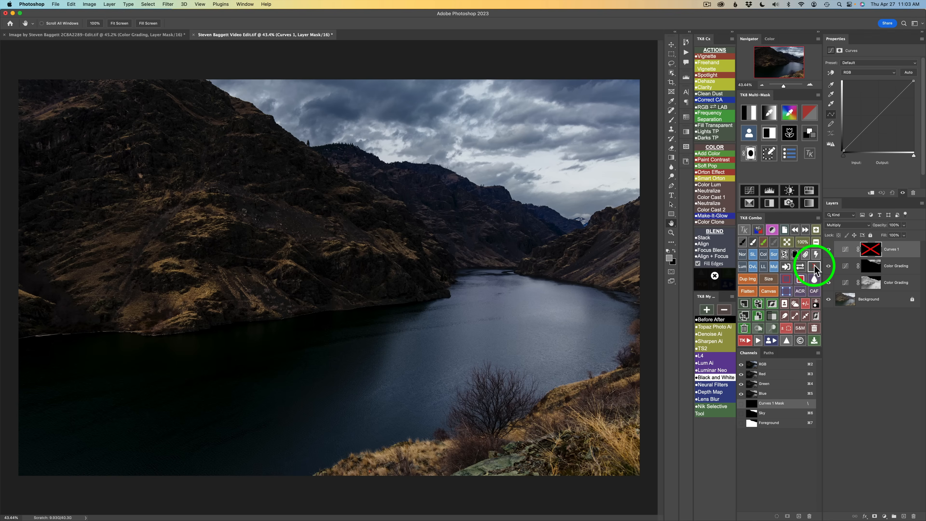
pyautogui.click(815, 268)
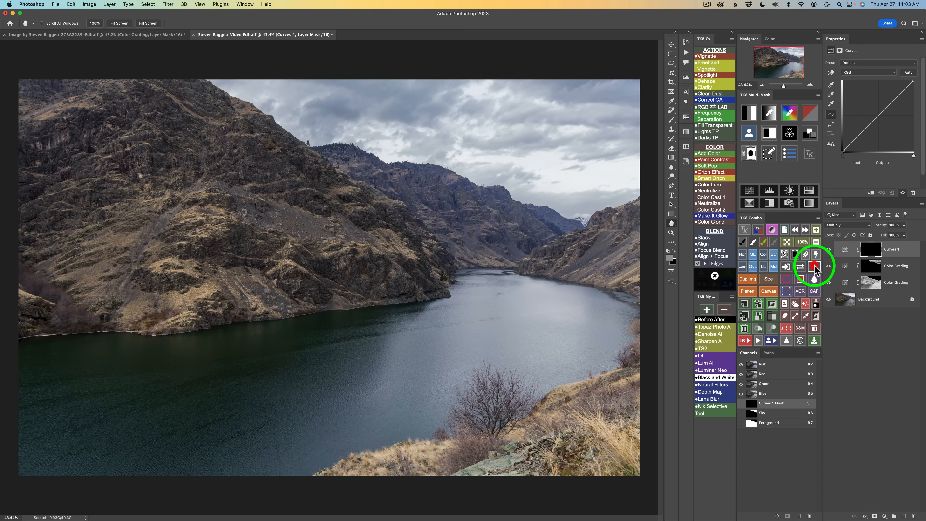
pyautogui.click(873, 253)
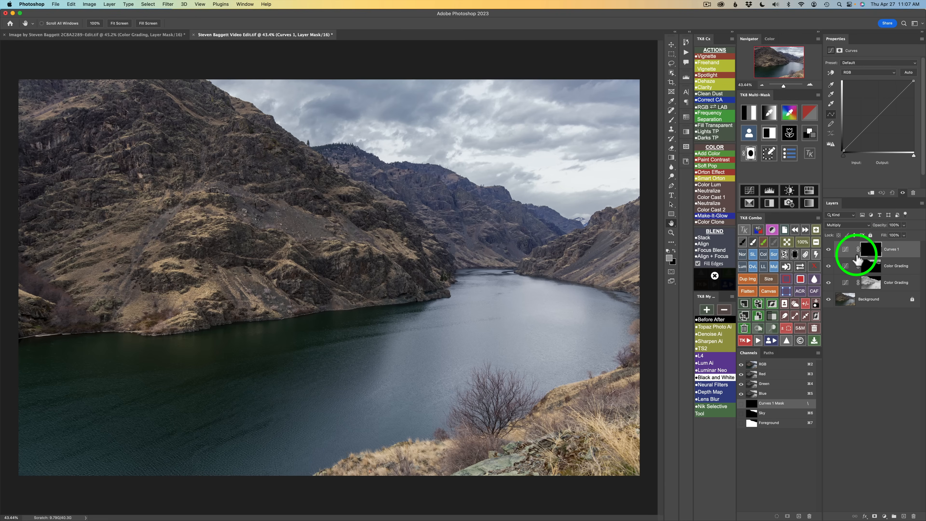
pyautogui.click(814, 267)
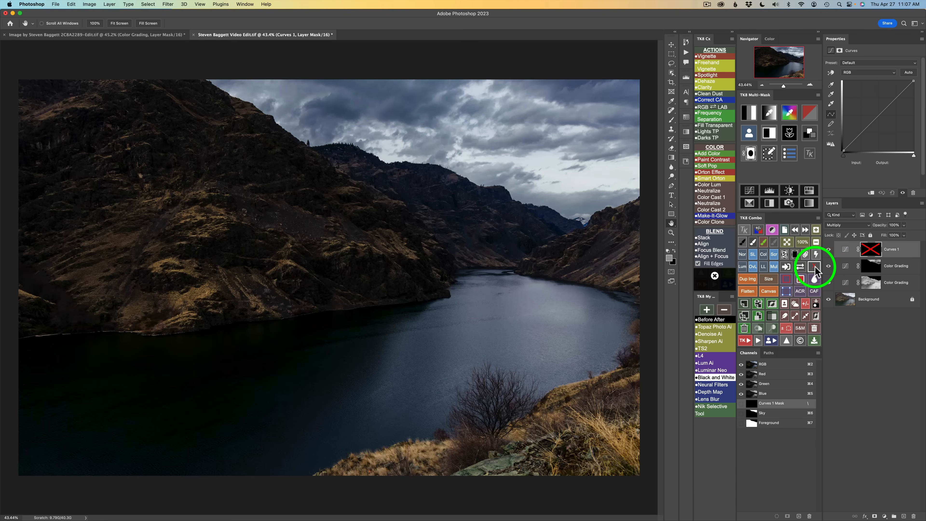
pyautogui.click(813, 267)
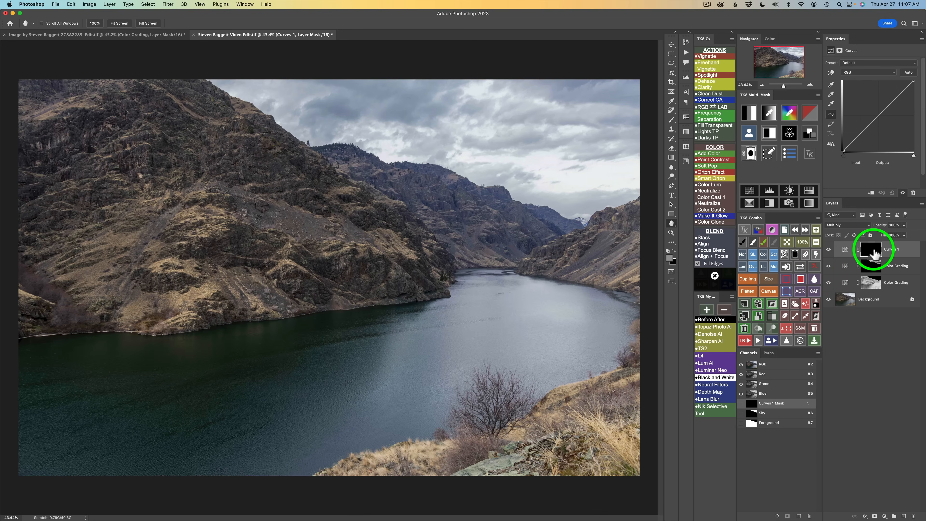
# Temporarily disable the sky Color Grading layer's mask to preview its effect across the whole image.
pyautogui.click(847, 270)
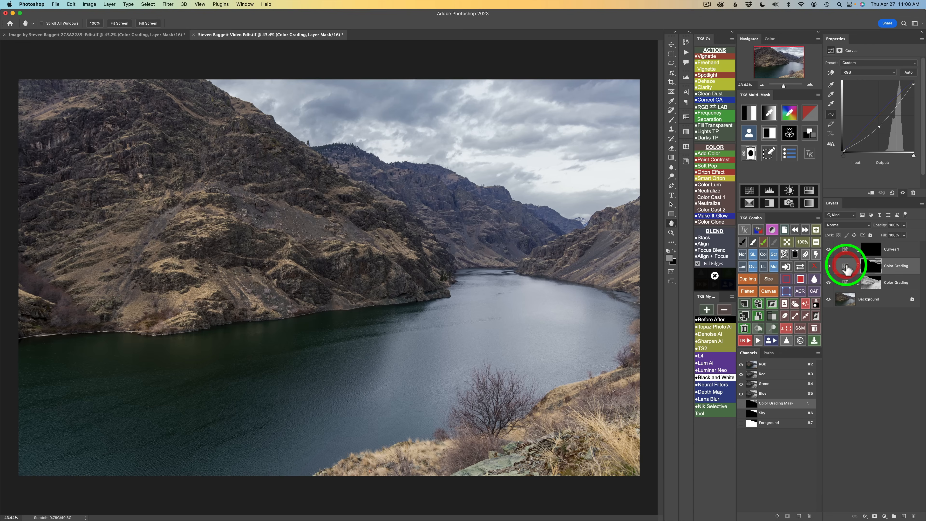
pyautogui.click(814, 267)
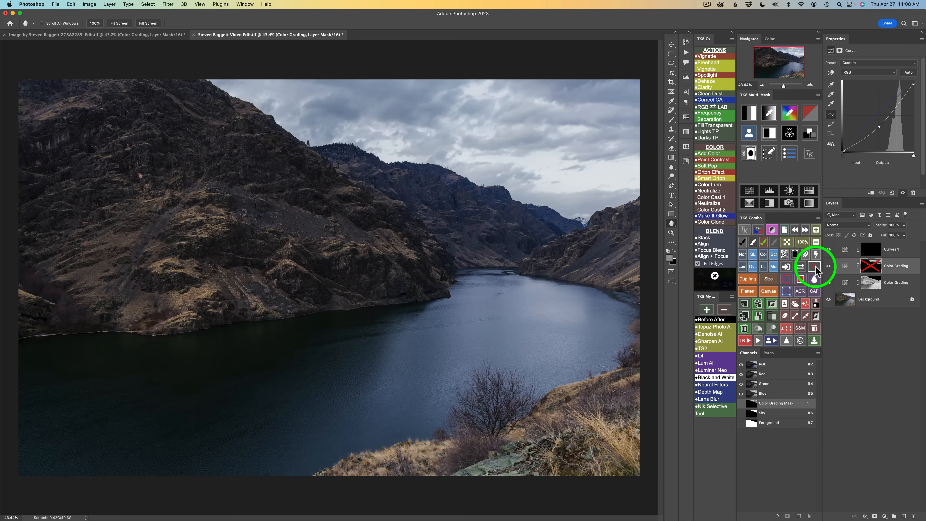
pyautogui.click(814, 267)
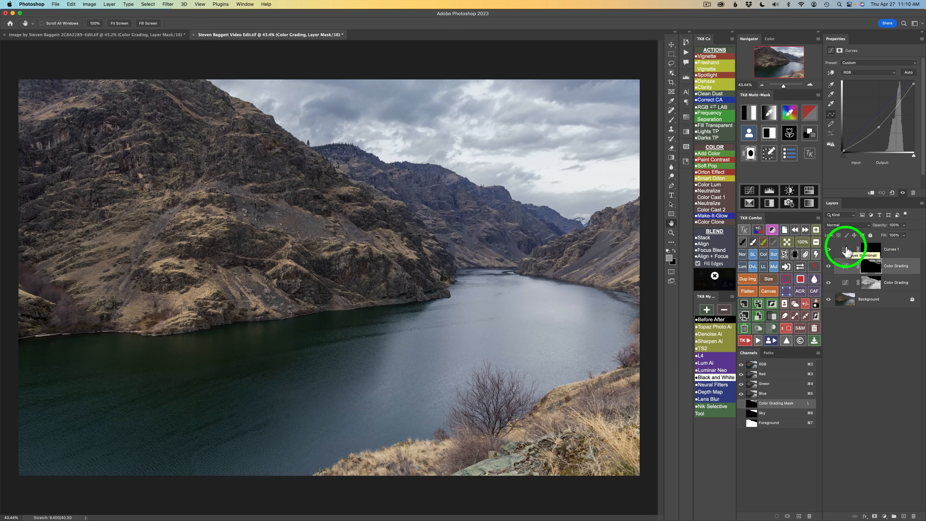
# With the Curves layer active, create a zone mask from the light foreground grass tone and refine it to darken the unwanted tones.
pyautogui.click(845, 250)
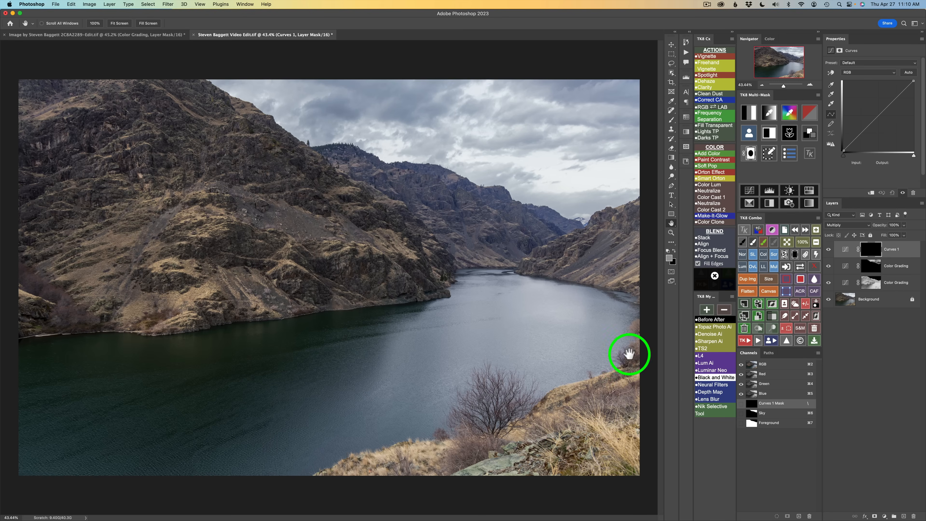
pyautogui.click(770, 116)
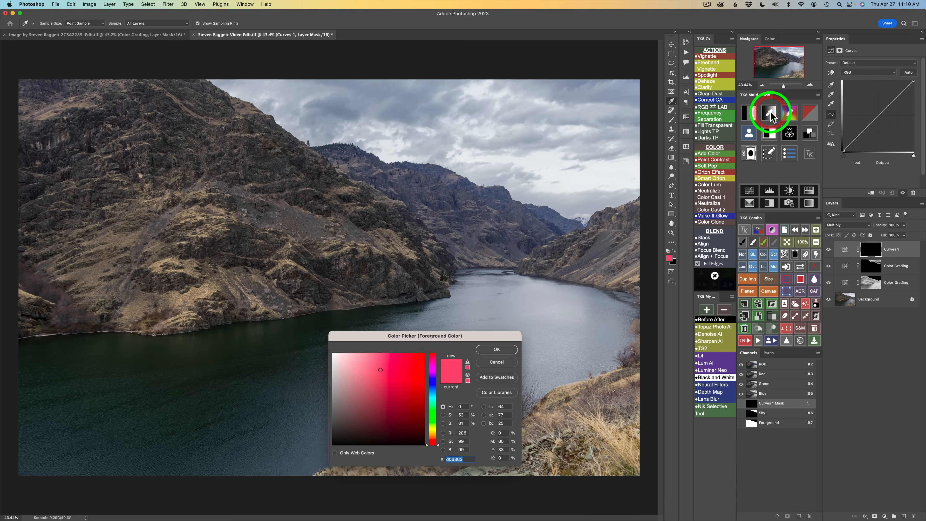
pyautogui.click(603, 424)
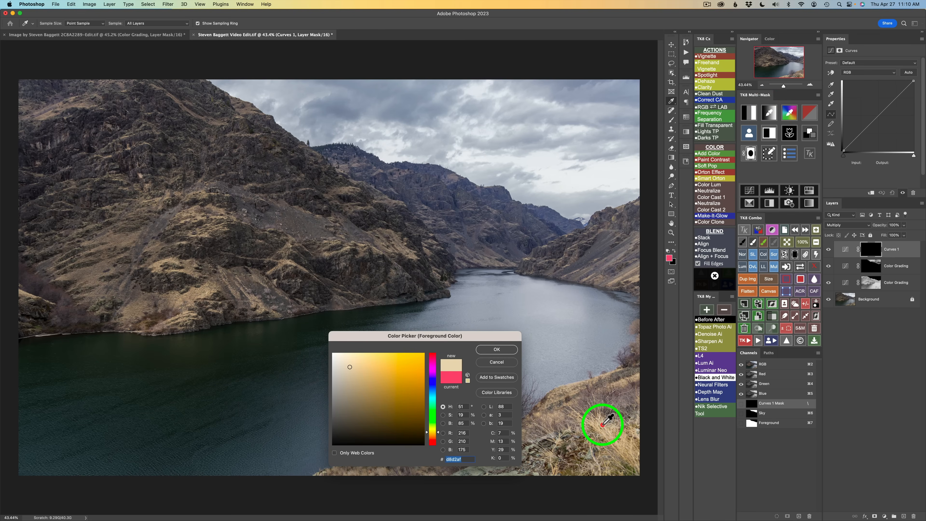
pyautogui.click(504, 351)
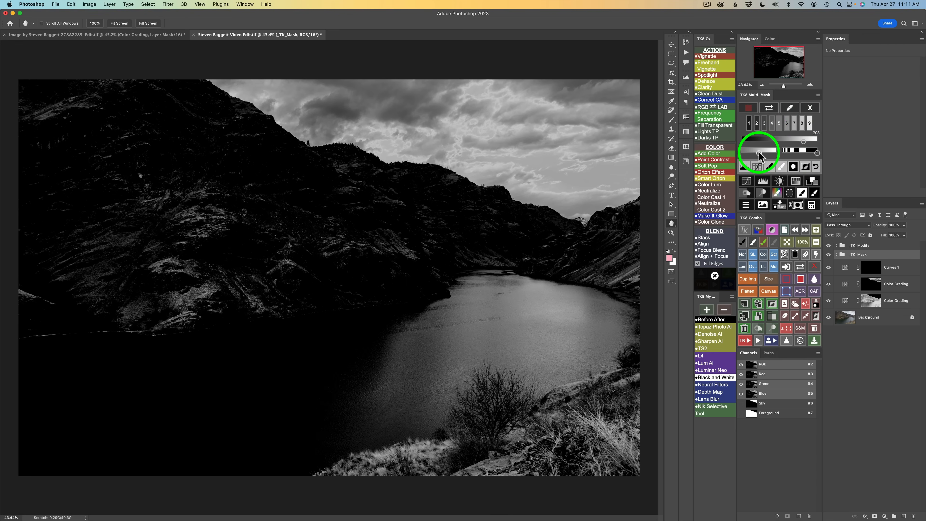
pyautogui.moveTo(760, 153); pyautogui.dragTo(769, 152)
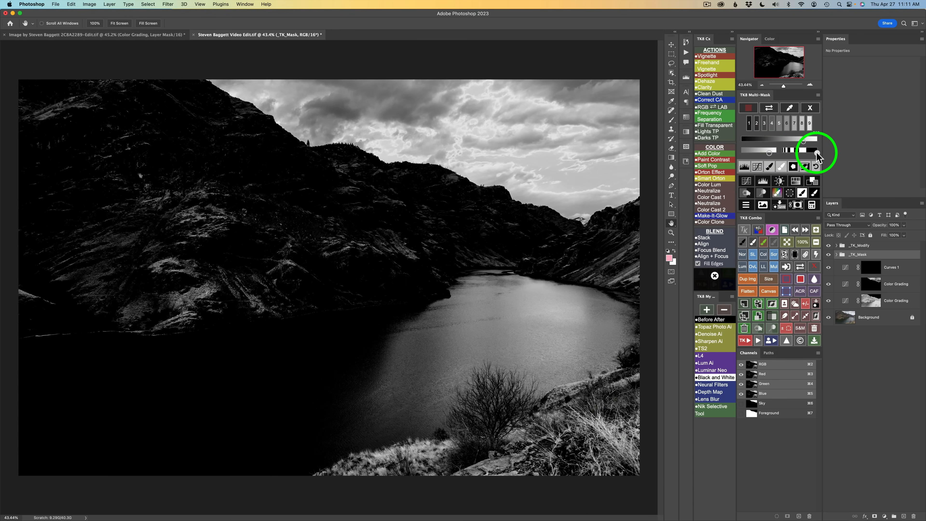
pyautogui.moveTo(816, 153); pyautogui.dragTo(810, 152)
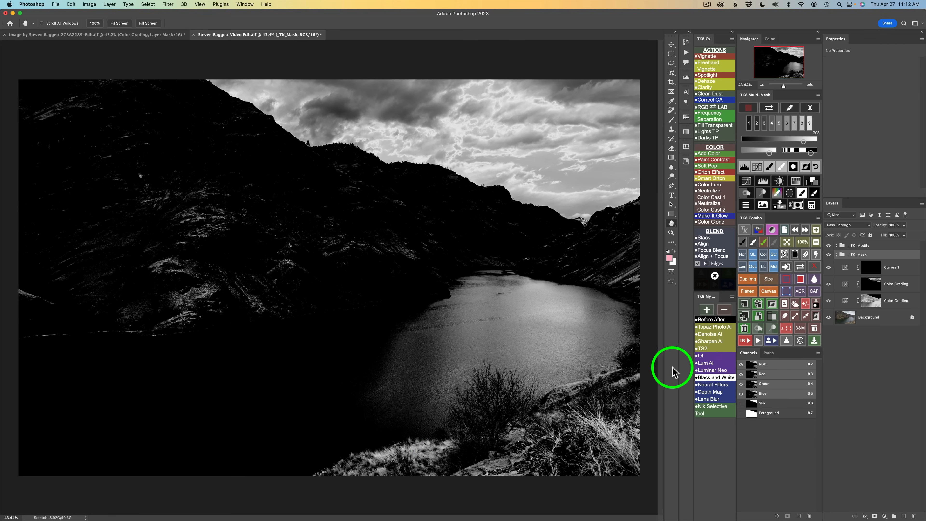
# Load the zone mask as a selection and paint white at 40% opacity on the Curves mask over the foreground grass.
pyautogui.click(814, 193)
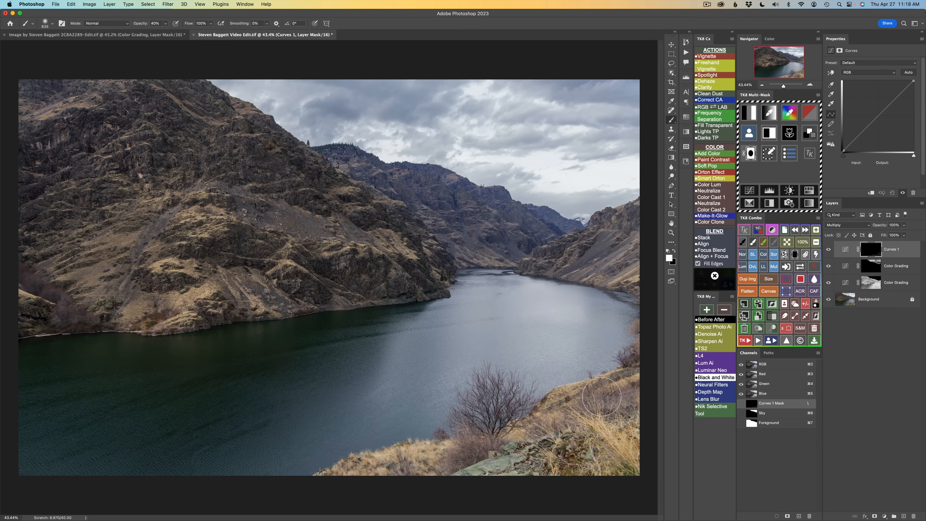
pyautogui.moveTo(612, 406); pyautogui.dragTo(581, 404)
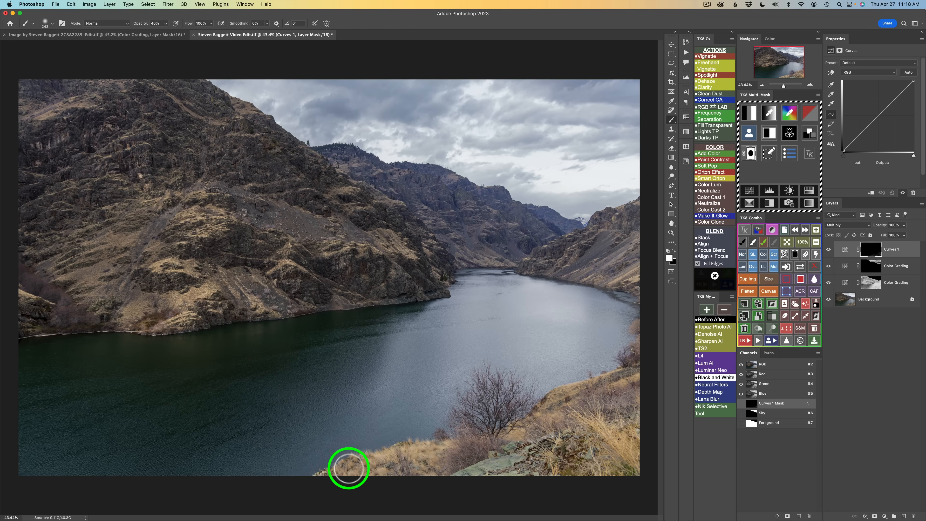
# Finish painting the lower foreground grass on the Curves 1 mask and toggle the layer's visibility to compare the darkening.
pyautogui.moveTo(374, 471)
pyautogui.mouseDown()
pyautogui.moveTo(432, 477)
pyautogui.moveTo(426, 470)
pyautogui.moveTo(453, 447)
pyautogui.moveTo(318, 477)
pyautogui.moveTo(391, 474)
pyautogui.moveTo(448, 451)
pyautogui.moveTo(500, 461)
pyautogui.moveTo(567, 450)
pyautogui.moveTo(590, 413)
pyautogui.moveTo(626, 458)
pyautogui.moveTo(631, 386)
pyautogui.moveTo(624, 384)
pyautogui.moveTo(643, 335)
pyautogui.moveTo(620, 384)
pyautogui.moveTo(579, 388)
pyautogui.moveTo(622, 375)
pyautogui.moveTo(611, 402)
pyautogui.moveTo(626, 439)
pyautogui.moveTo(578, 462)
pyautogui.moveTo(510, 438)
pyautogui.moveTo(413, 475)
pyautogui.mouseUp()
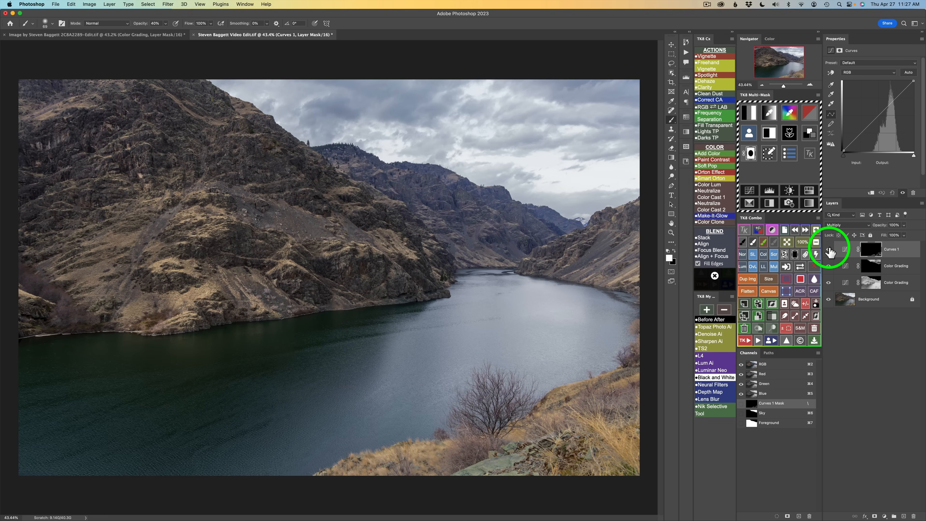
pyautogui.click(829, 249)
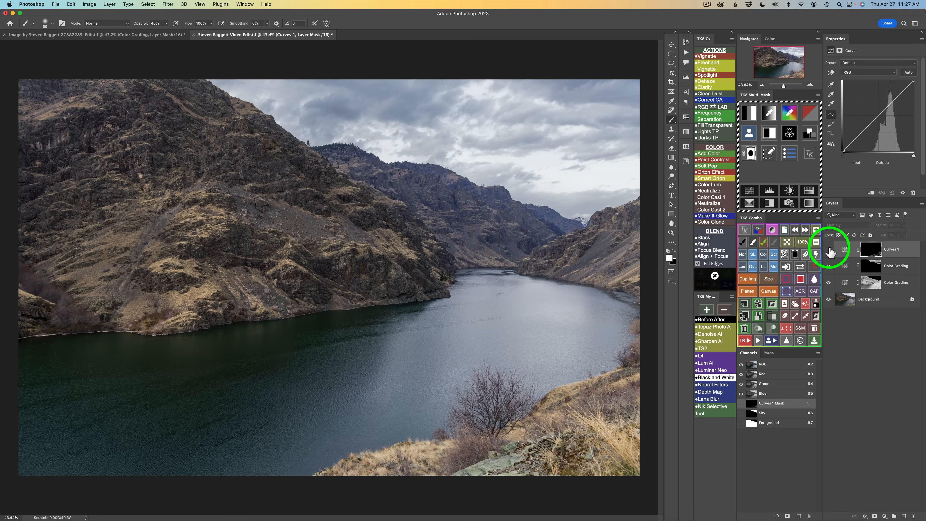
pyautogui.click(829, 250)
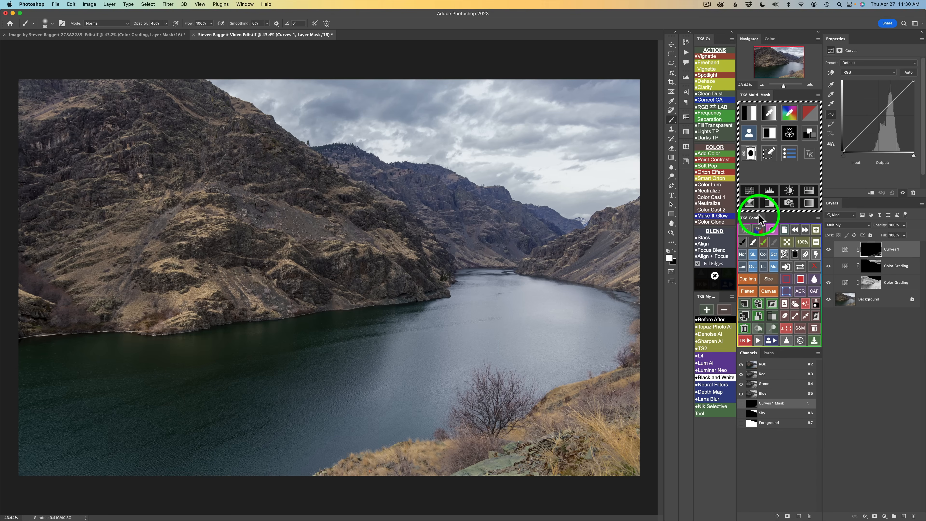
# Clear the selection and add a second Curves layer with a black mask in Multiply blend mode.
pyautogui.click(805, 302)
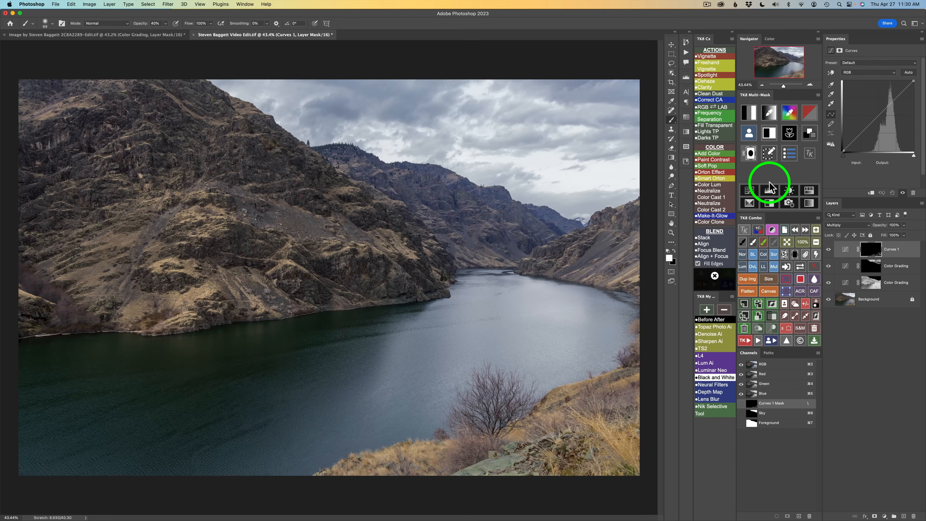
pyautogui.click(750, 192)
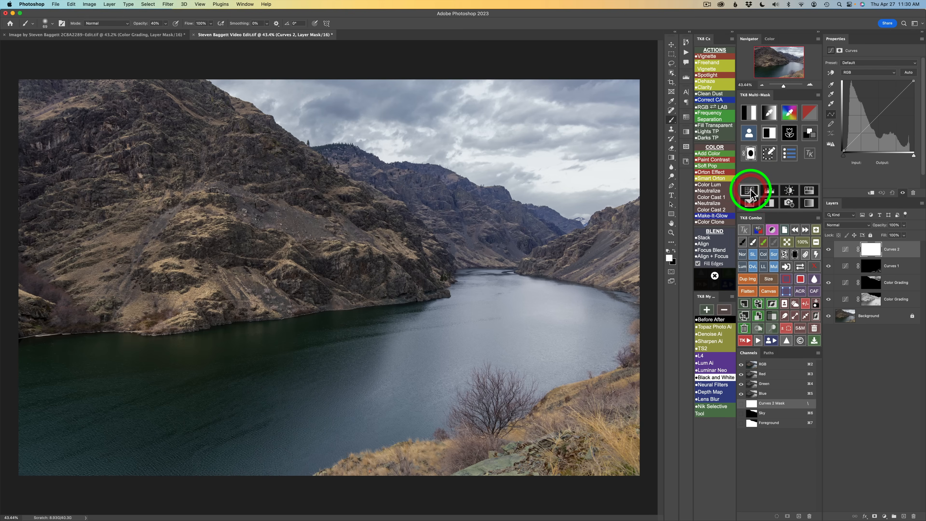
pyautogui.click(795, 254)
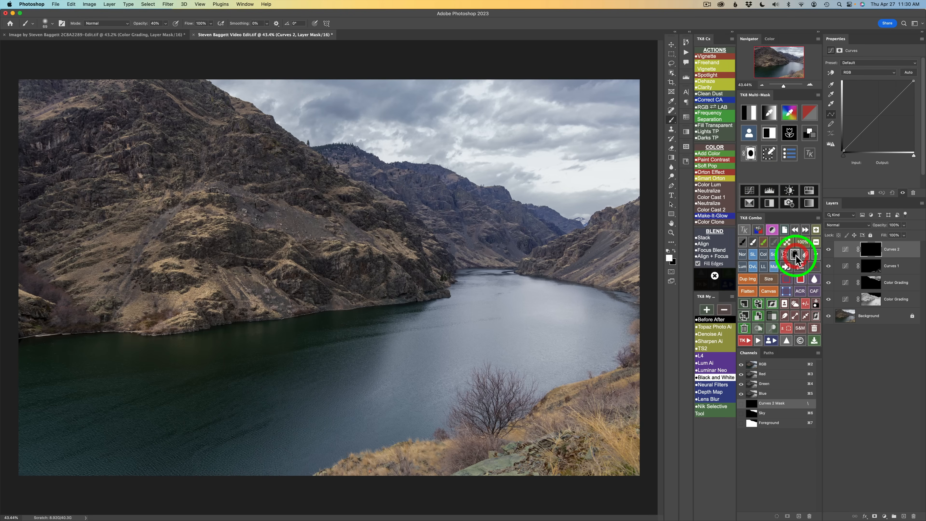
pyautogui.click(773, 267)
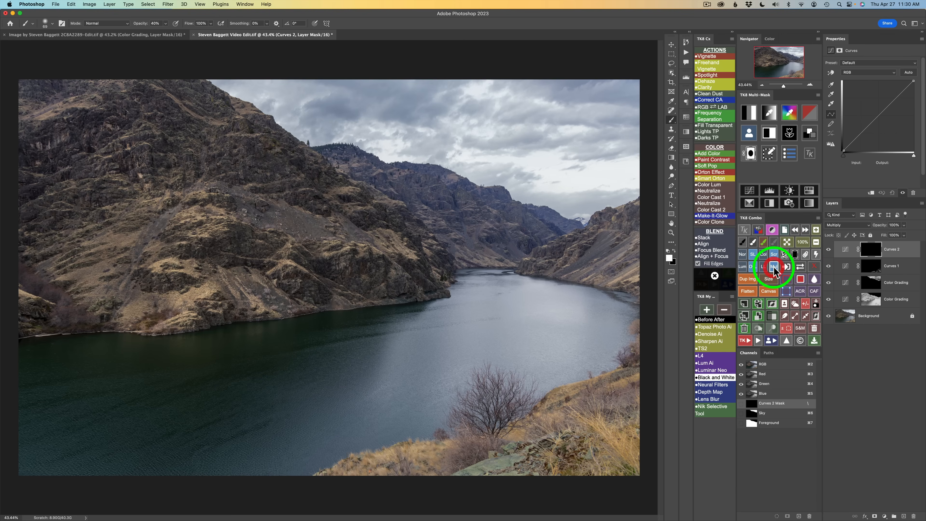
# Create a zone mask from the dark foreground hillside tone #4c4541, centre it at 56, refine it and load it as a selection.
pyautogui.click(770, 115)
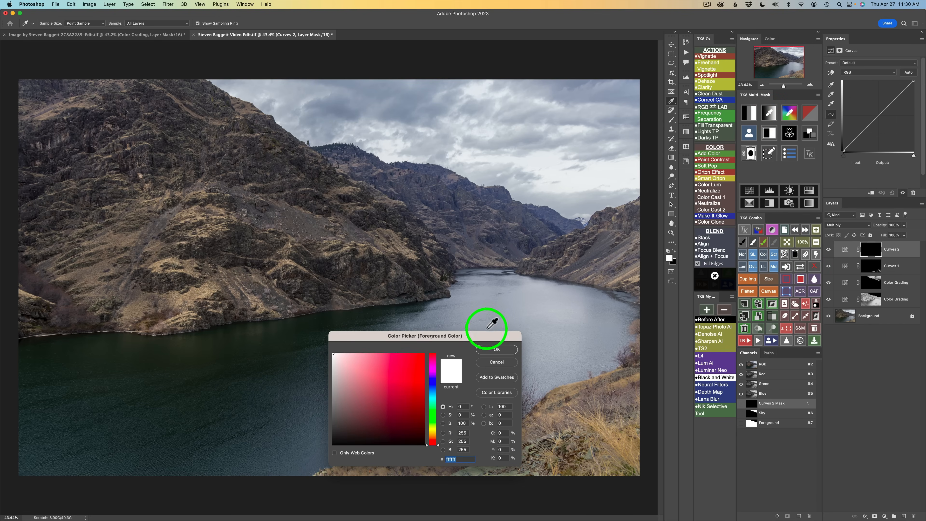
pyautogui.moveTo(480, 337); pyautogui.dragTo(428, 328)
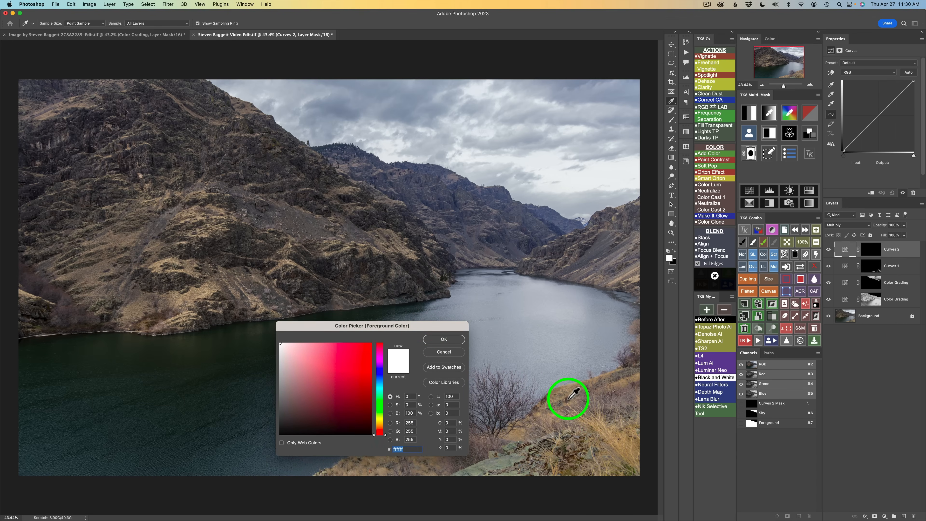
pyautogui.click(567, 399)
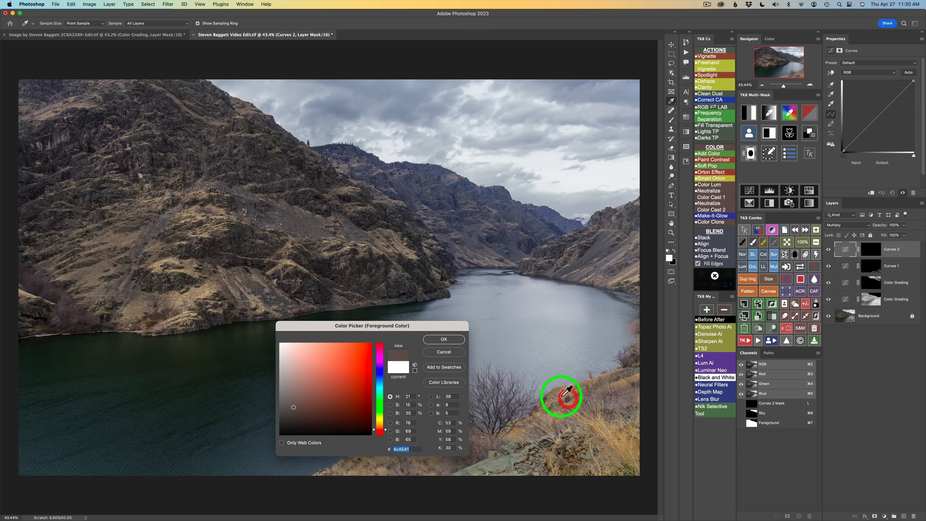
pyautogui.click(443, 339)
pyautogui.click(765, 141)
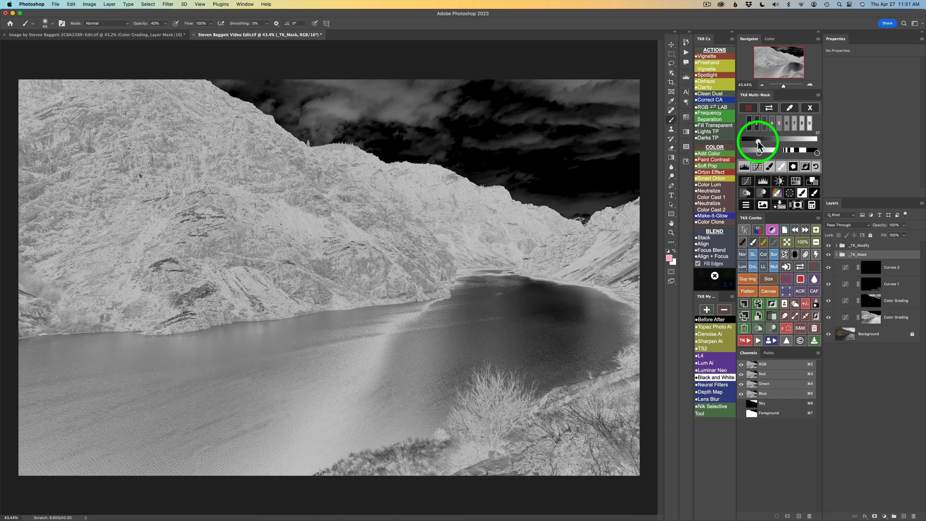
pyautogui.click(758, 144)
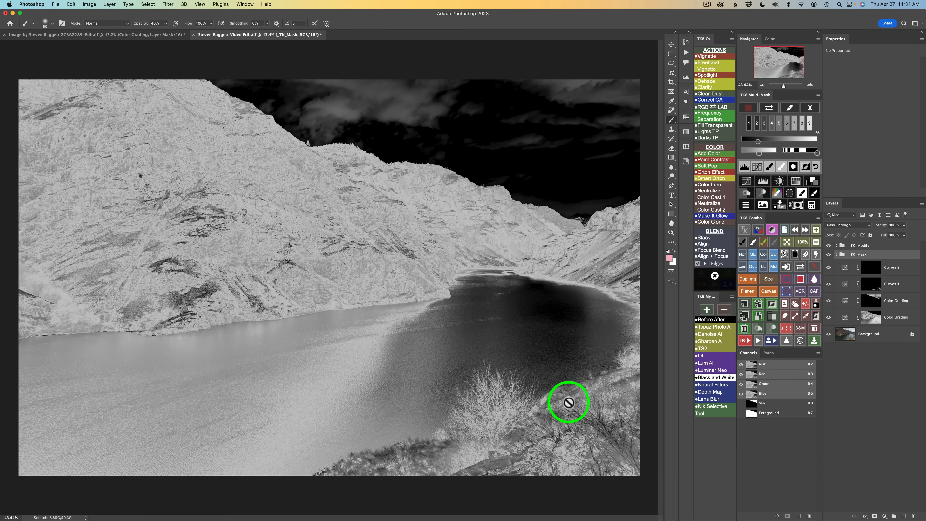
pyautogui.moveTo(762, 153); pyautogui.dragTo(771, 155)
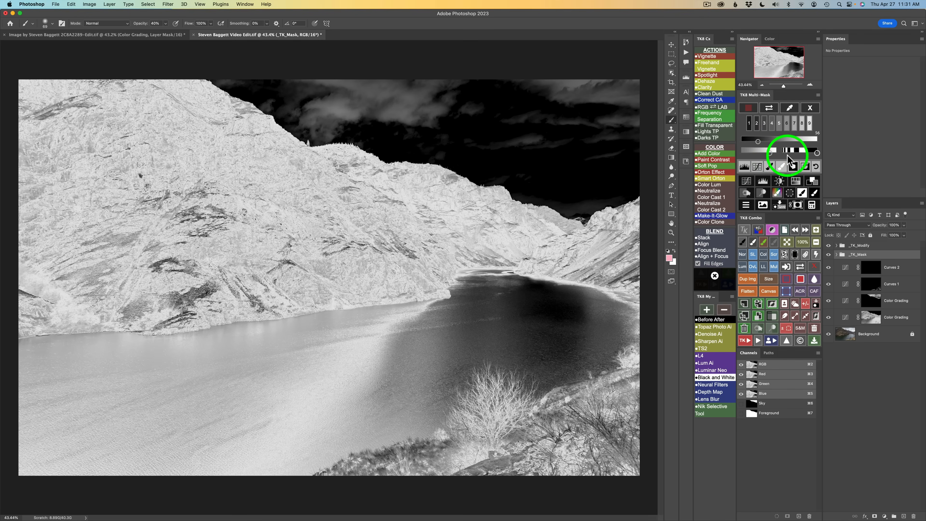
pyautogui.moveTo(813, 153); pyautogui.dragTo(799, 155)
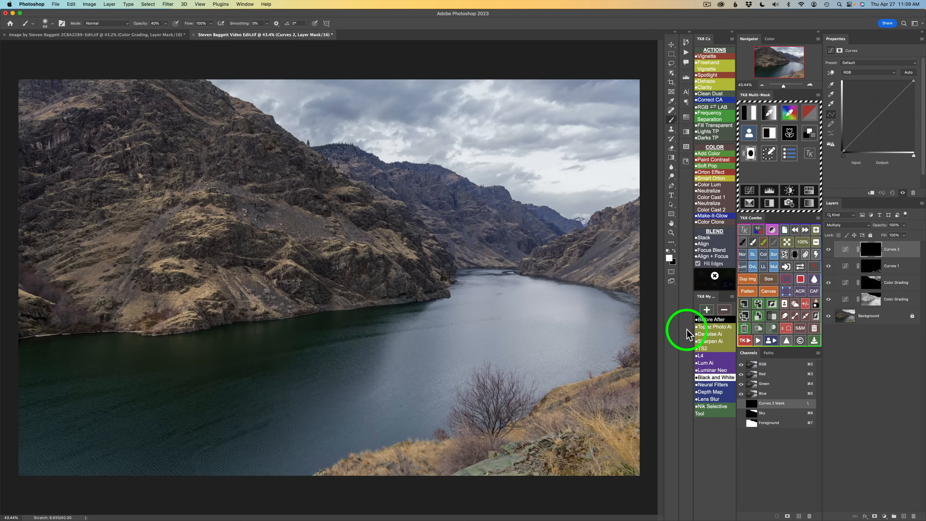
pyautogui.click(769, 154)
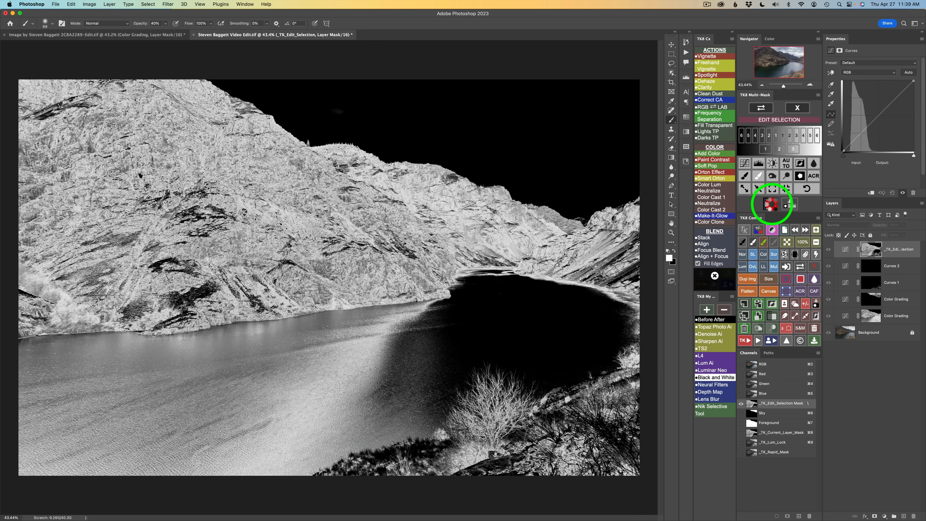
pyautogui.click(772, 204)
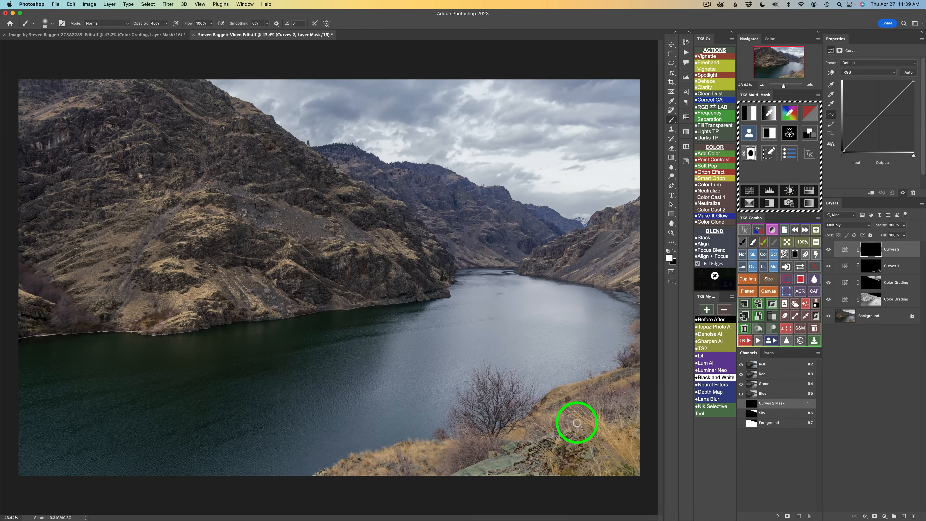
# Paint white at 40% opacity on the Curves 2 mask across the whole foreground bank to darken its deeper tones.
pyautogui.moveTo(583, 419); pyautogui.dragTo(606, 418)
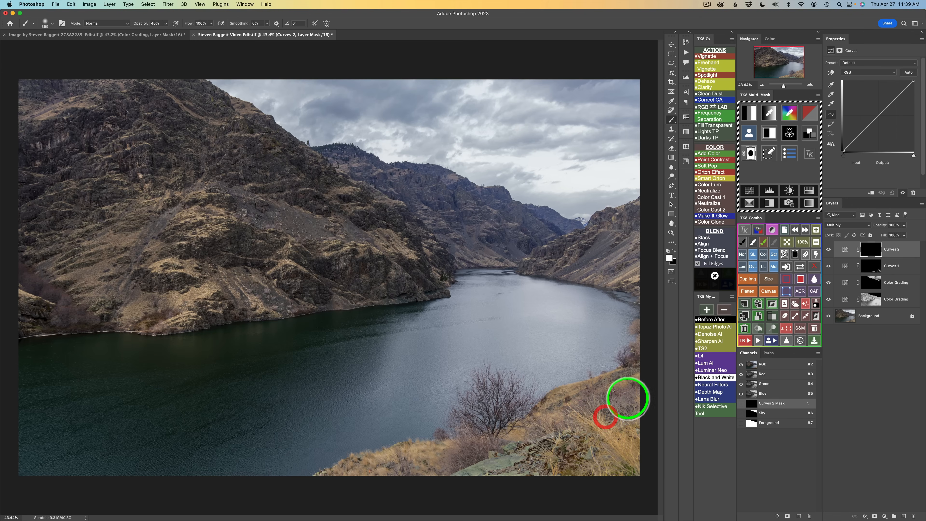
pyautogui.click(624, 396)
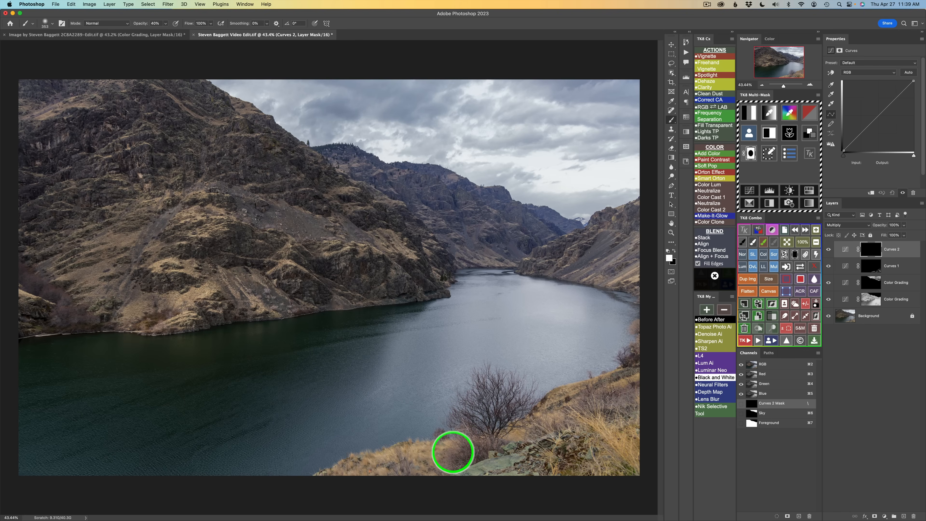
pyautogui.moveTo(384, 469)
pyautogui.mouseDown()
pyautogui.moveTo(399, 461)
pyautogui.moveTo(381, 463)
pyautogui.mouseUp()
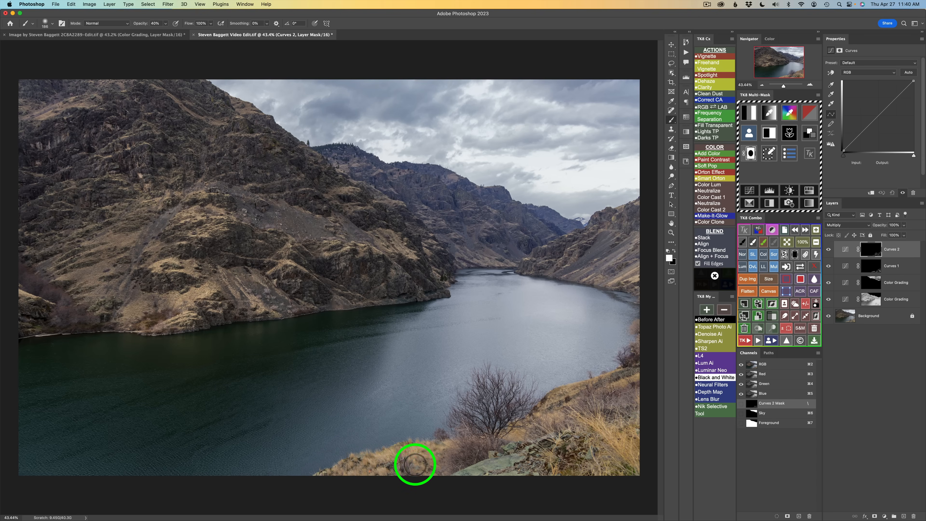
pyautogui.moveTo(395, 467); pyautogui.dragTo(451, 445)
pyautogui.moveTo(405, 459)
pyautogui.mouseDown()
pyautogui.moveTo(442, 469)
pyautogui.moveTo(415, 471)
pyautogui.moveTo(475, 456)
pyautogui.mouseUp()
pyautogui.moveTo(420, 474)
pyautogui.mouseDown()
pyautogui.moveTo(440, 460)
pyautogui.moveTo(391, 453)
pyautogui.moveTo(506, 468)
pyautogui.mouseUp()
pyautogui.moveTo(452, 478)
pyautogui.mouseDown()
pyautogui.moveTo(550, 451)
pyautogui.moveTo(511, 458)
pyautogui.moveTo(564, 437)
pyautogui.moveTo(536, 464)
pyautogui.moveTo(632, 464)
pyautogui.mouseUp()
pyautogui.click(602, 469)
pyautogui.moveTo(467, 436)
pyautogui.mouseDown()
pyautogui.moveTo(481, 438)
pyautogui.moveTo(461, 452)
pyautogui.moveTo(492, 452)
pyautogui.mouseUp()
pyautogui.moveTo(500, 445); pyautogui.dragTo(597, 385)
pyautogui.moveTo(601, 384); pyautogui.dragTo(626, 378)
pyautogui.moveTo(635, 375)
pyautogui.mouseDown()
pyautogui.moveTo(587, 410)
pyautogui.moveTo(632, 387)
pyautogui.moveTo(601, 426)
pyautogui.moveTo(623, 432)
pyautogui.moveTo(639, 411)
pyautogui.moveTo(630, 485)
pyautogui.moveTo(640, 440)
pyautogui.moveTo(616, 457)
pyautogui.moveTo(626, 432)
pyautogui.moveTo(610, 448)
pyautogui.moveTo(606, 420)
pyautogui.moveTo(572, 426)
pyautogui.moveTo(554, 451)
pyautogui.moveTo(584, 438)
pyautogui.moveTo(507, 452)
pyautogui.moveTo(531, 434)
pyautogui.moveTo(490, 440)
pyautogui.moveTo(500, 431)
pyautogui.moveTo(527, 439)
pyautogui.moveTo(491, 466)
pyautogui.moveTo(512, 470)
pyautogui.mouseUp()
pyautogui.click(614, 404)
pyautogui.moveTo(498, 473); pyautogui.dragTo(517, 469)
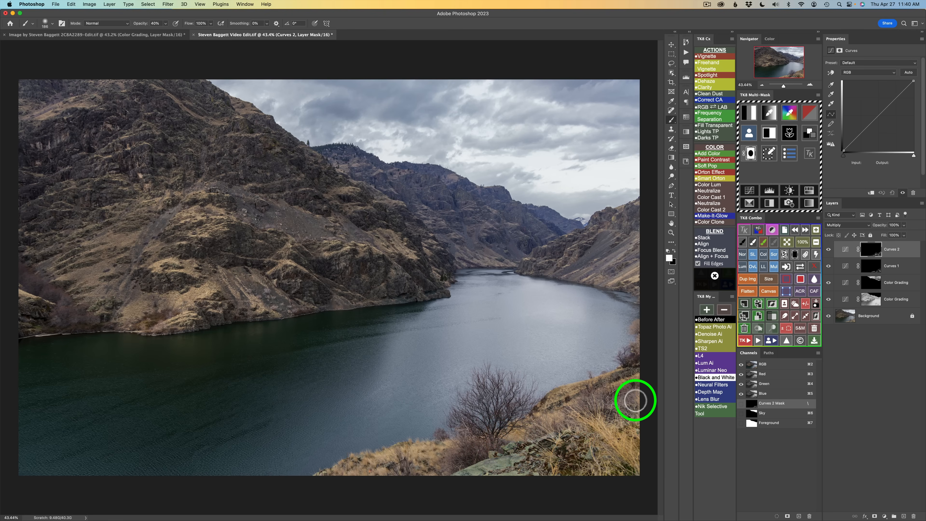
pyautogui.moveTo(624, 422); pyautogui.dragTo(611, 433)
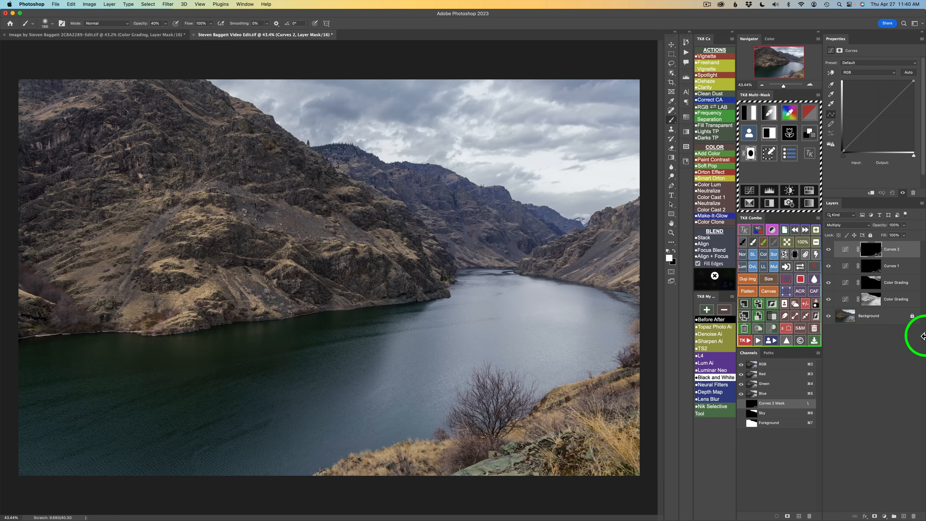
# Toggle the Curves 2 layer's visibility, and compare the complete edit with the original using the Before After action.
pyautogui.click(828, 250)
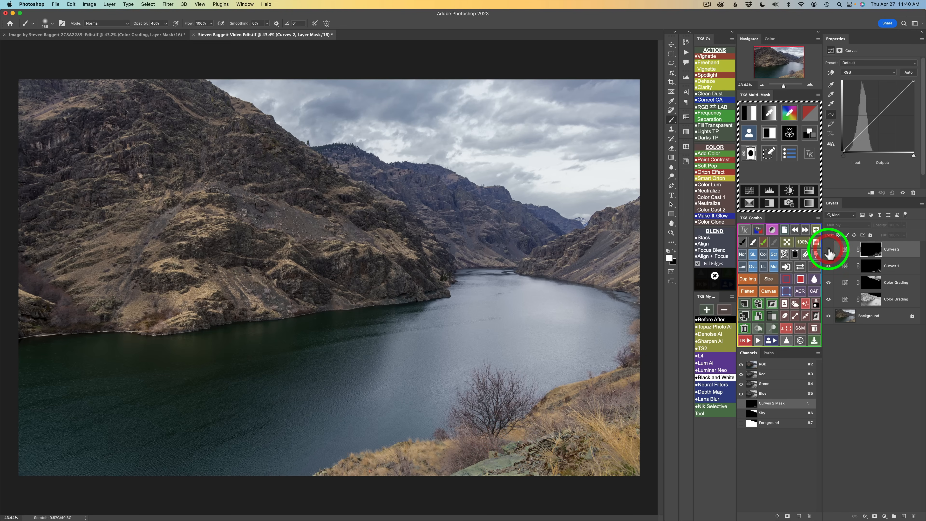
pyautogui.click(828, 249)
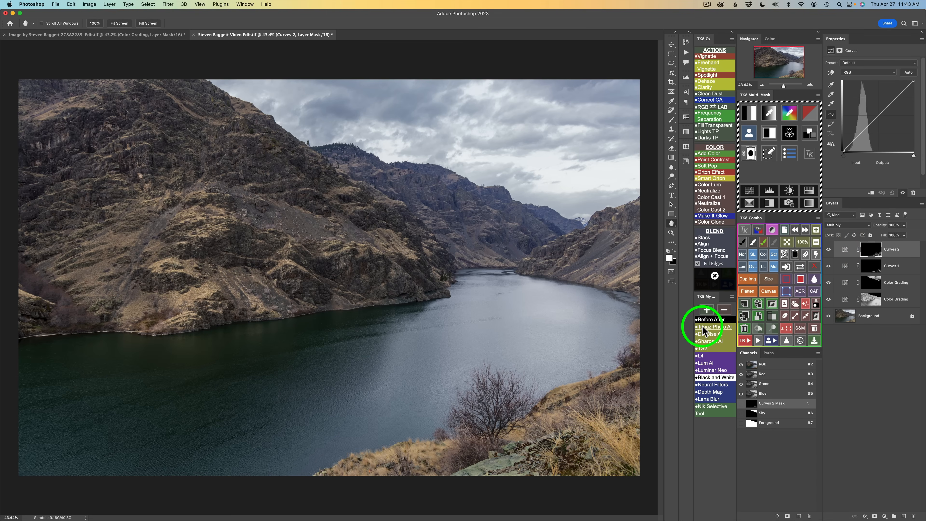
pyautogui.click(714, 320)
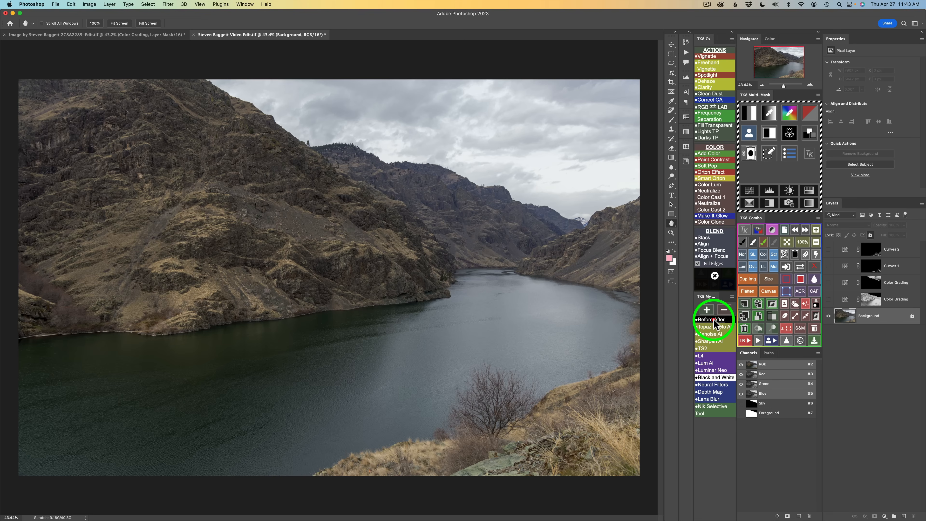
pyautogui.click(714, 319)
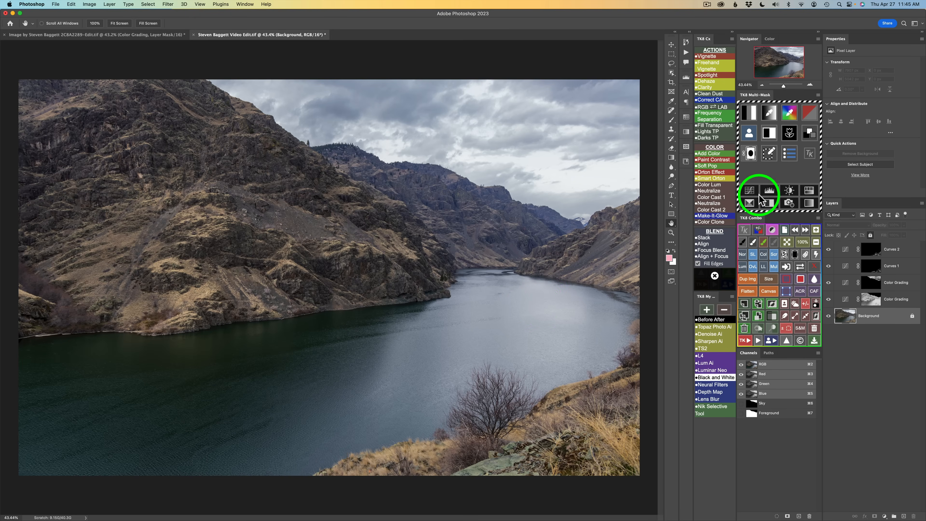
# Clear the selection and add a Color Grading layer above Curves 2 with a black mask in Multiply mode.
pyautogui.click(806, 305)
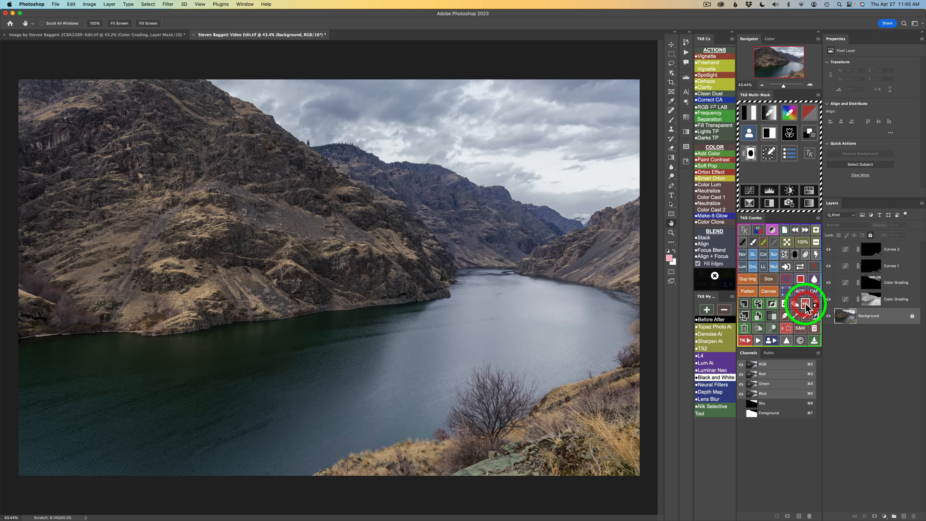
pyautogui.click(810, 135)
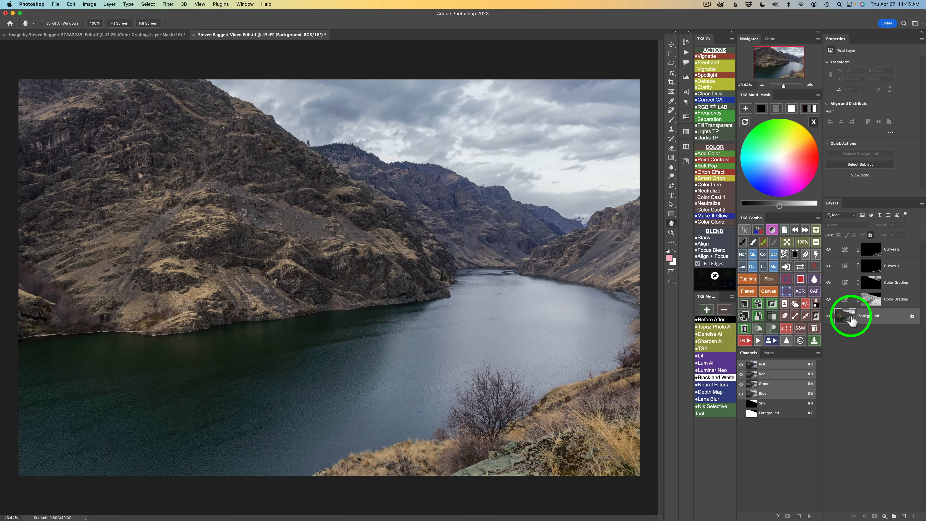
pyautogui.click(846, 252)
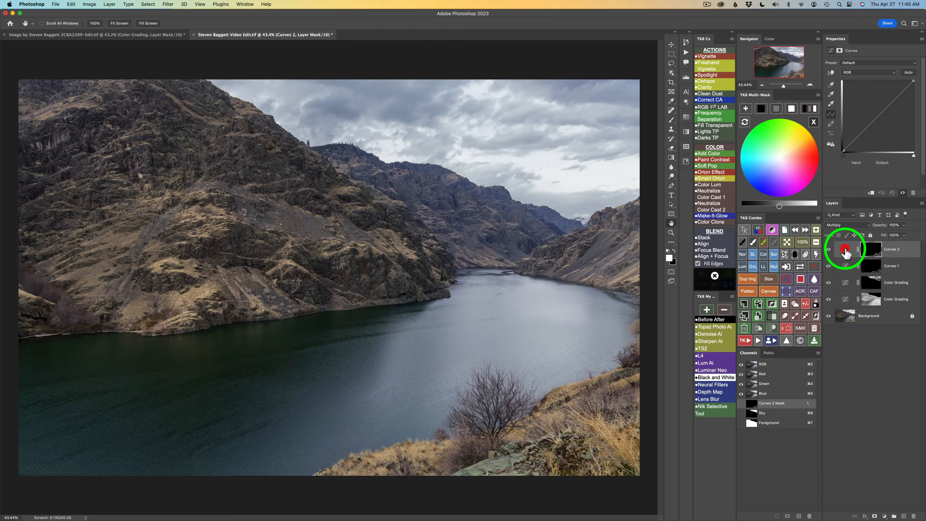
pyautogui.click(745, 109)
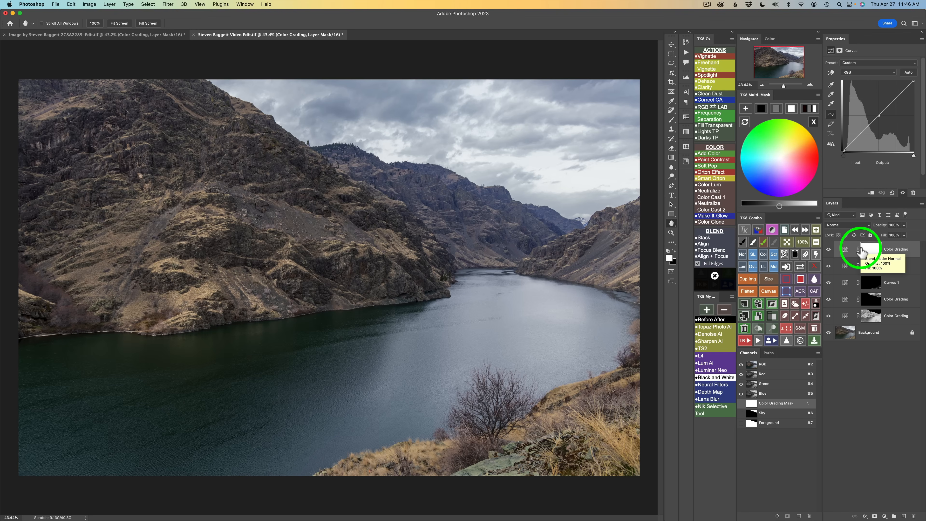
pyautogui.click(794, 255)
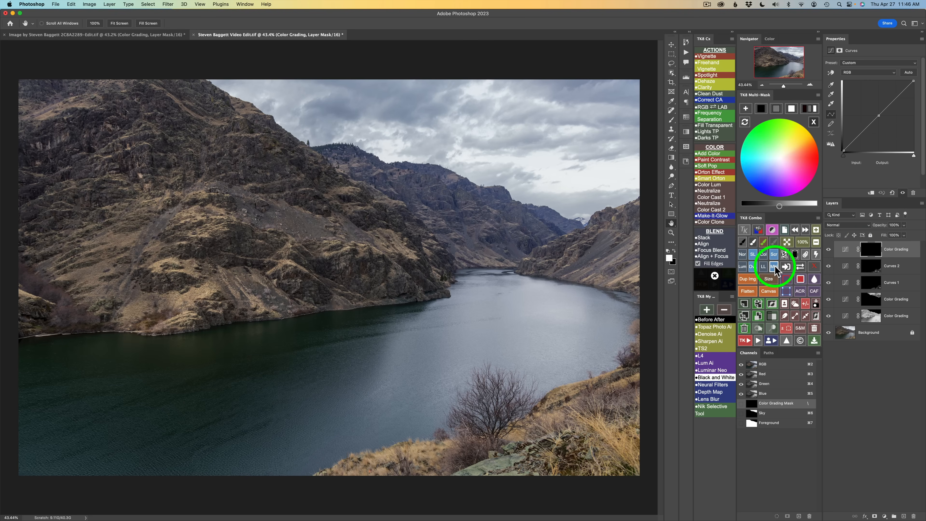
pyautogui.click(774, 266)
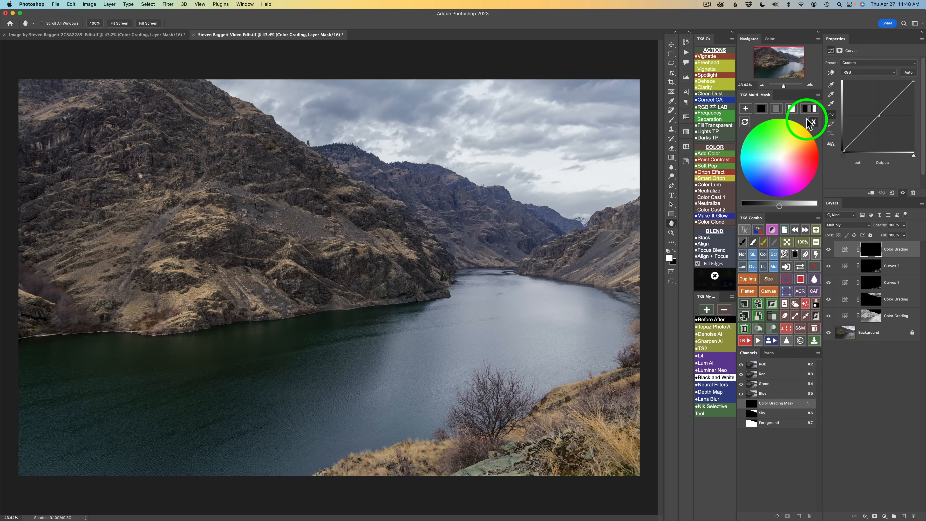
# Create a zone mask from the bright water tone #b4b4c0, centre it at 188, narrow its tonal range and load it as a painting selection.
pyautogui.click(814, 122)
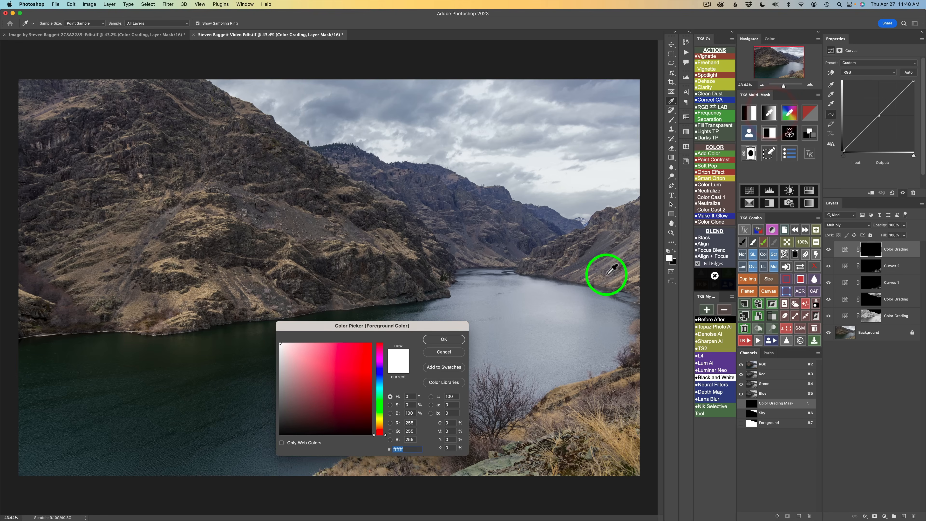
pyautogui.click(536, 293)
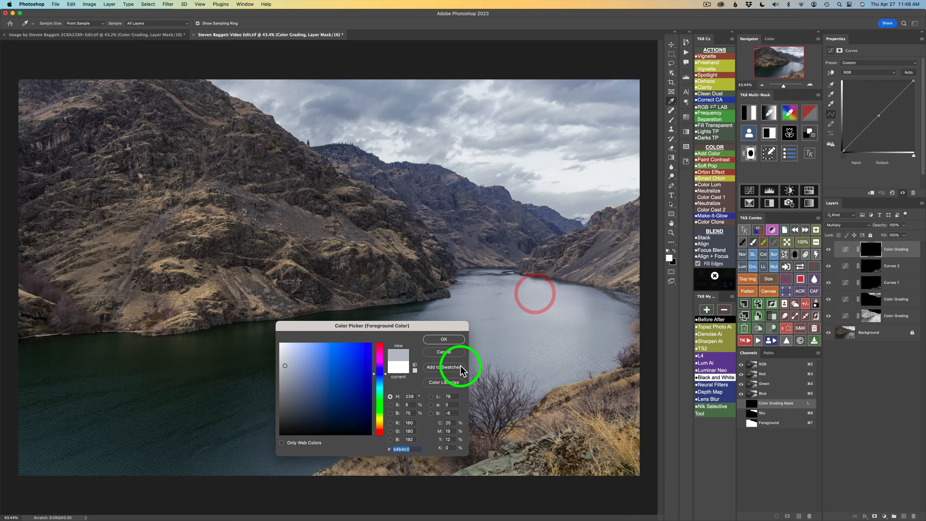
pyautogui.click(444, 340)
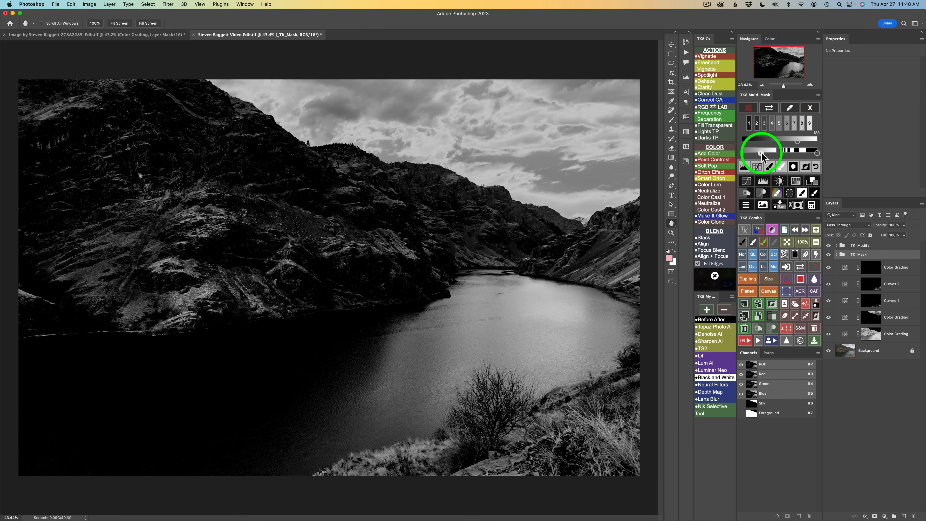
pyautogui.moveTo(759, 153); pyautogui.dragTo(763, 154)
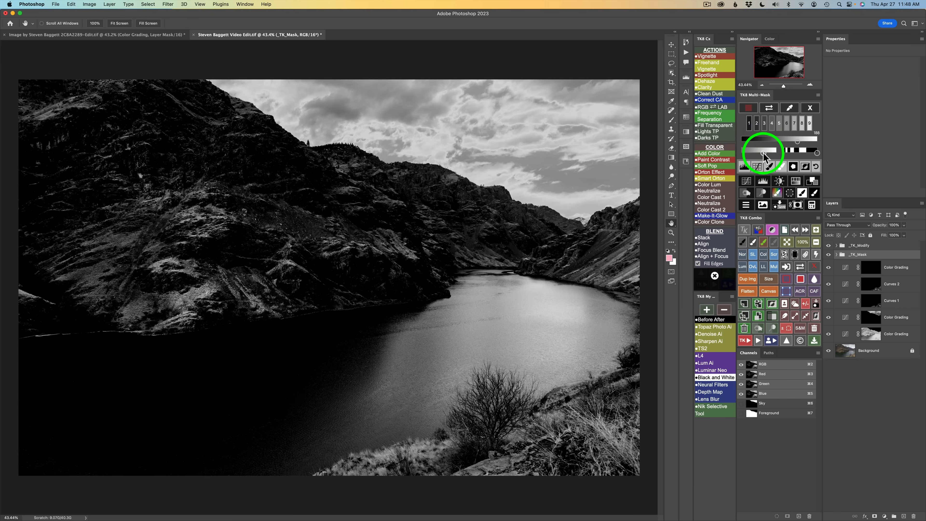
pyautogui.click(814, 193)
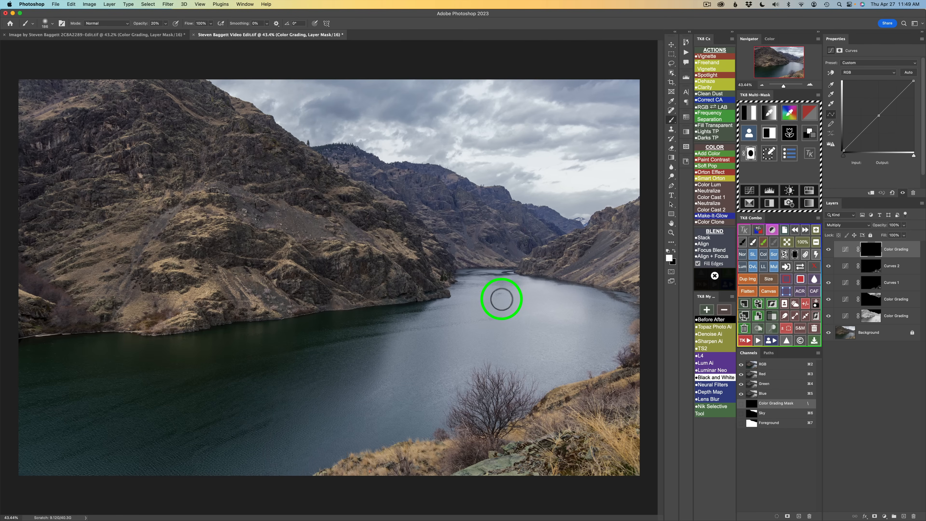
# Paint white at 20% opacity on the top Color Grading mask over the bright water to darken it, and compare with the layer hidden.
pyautogui.keyDown('ctrl'); pyautogui.keyDown('alt'); pyautogui.moveTo(502, 298); pyautogui.dragTo(523, 301); pyautogui.keyUp('alt'); pyautogui.keyUp('ctrl')
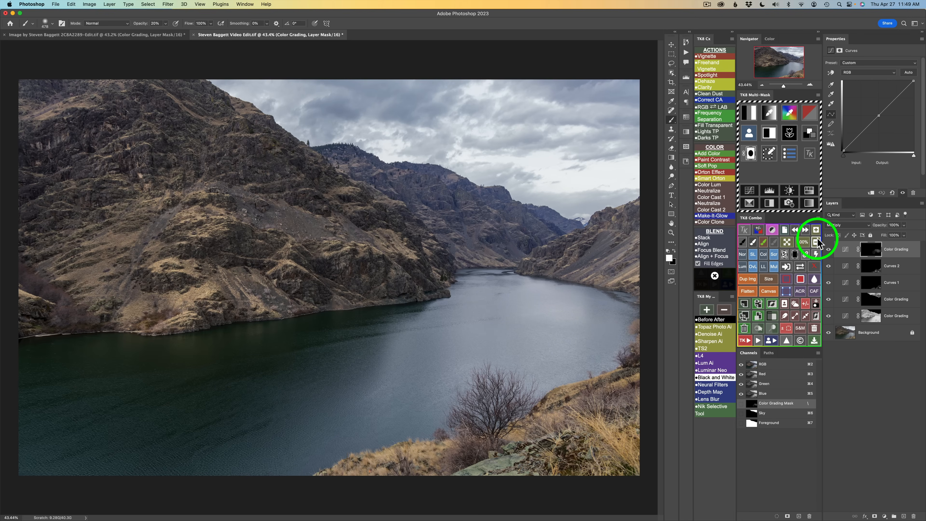
pyautogui.click(829, 249)
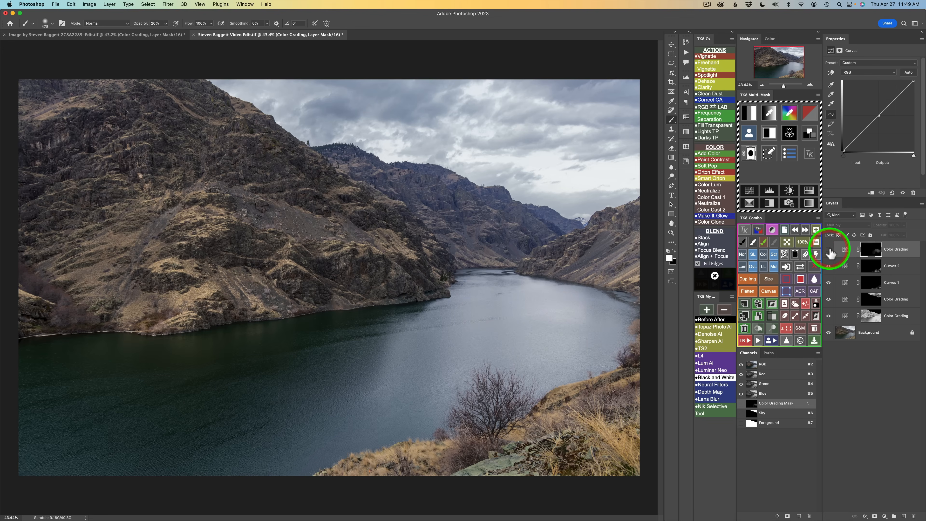
pyautogui.click(829, 249)
pyautogui.click(829, 249)
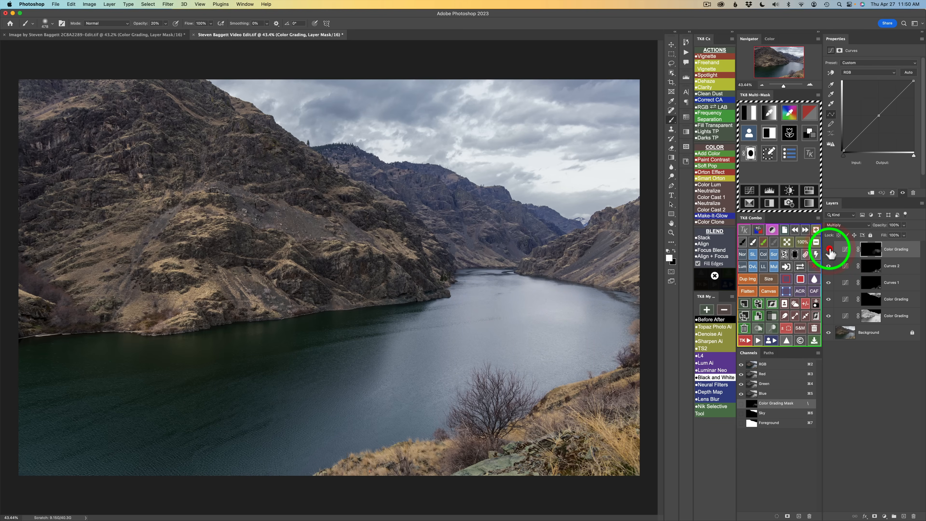
pyautogui.click(829, 250)
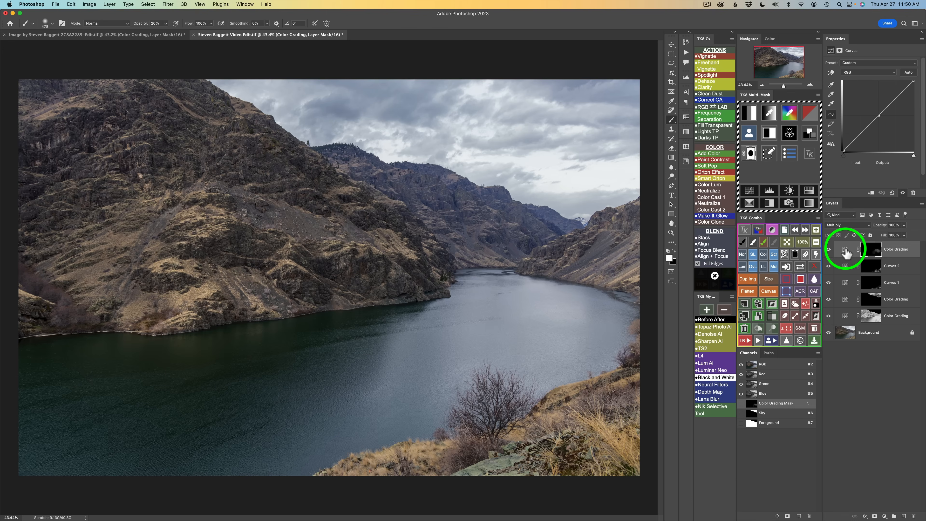
# Shift the top Color Grading layer's colour well toward blue to tint the water, and compare with the layer hidden.
pyautogui.click(845, 251)
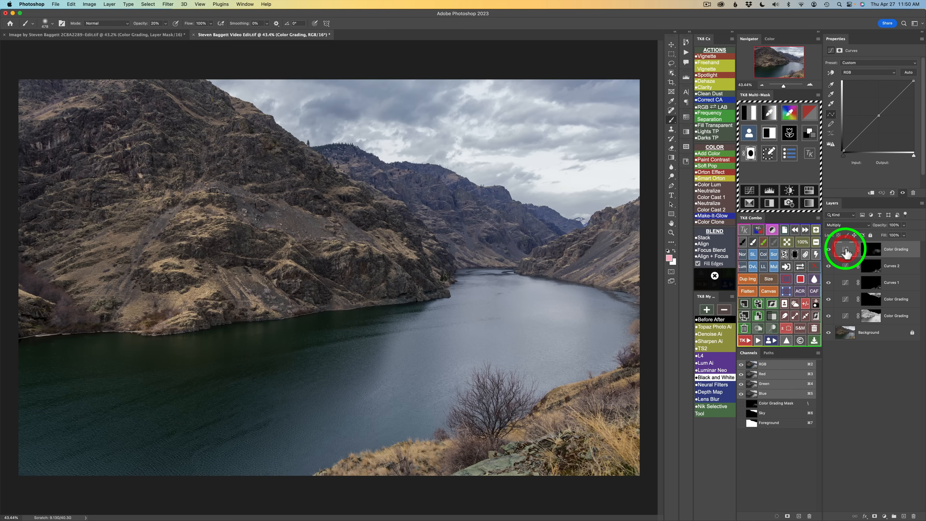
pyautogui.click(810, 134)
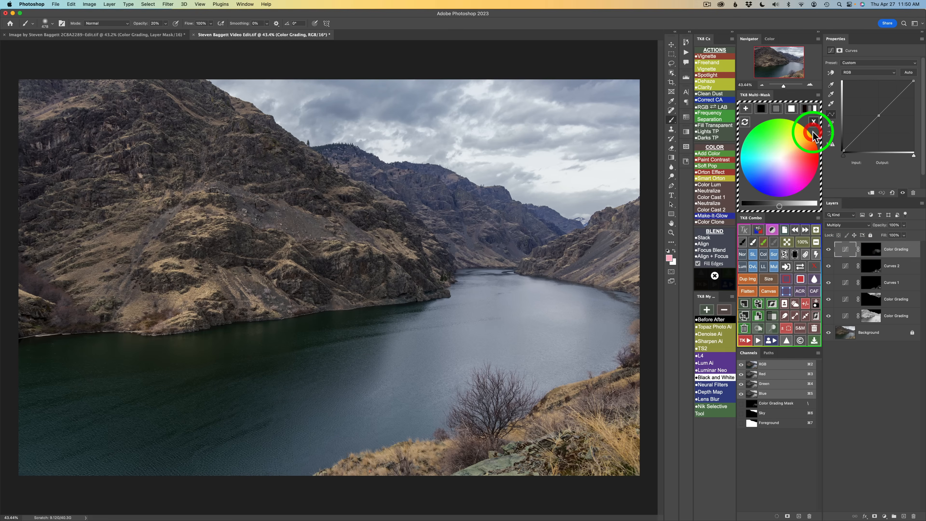
pyautogui.click(794, 114)
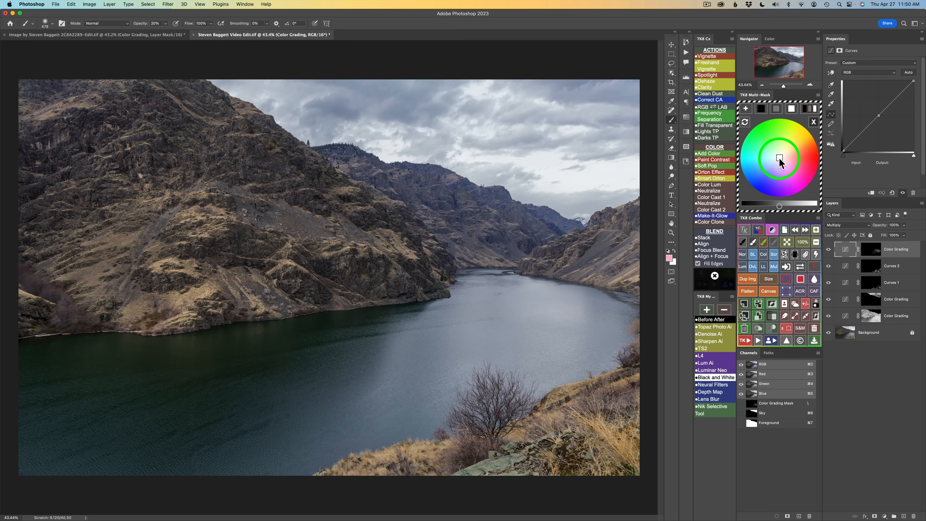
pyautogui.moveTo(779, 157); pyautogui.dragTo(763, 183)
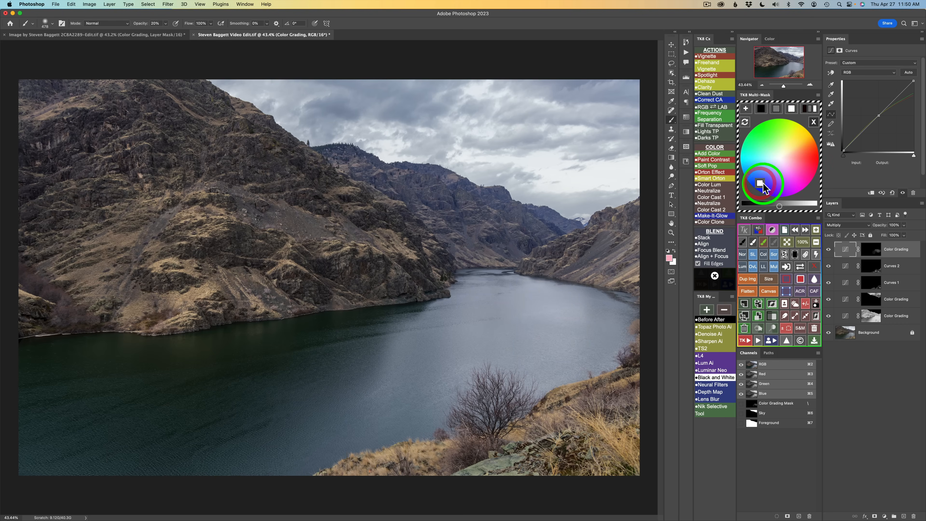
pyautogui.click(829, 250)
pyautogui.click(828, 251)
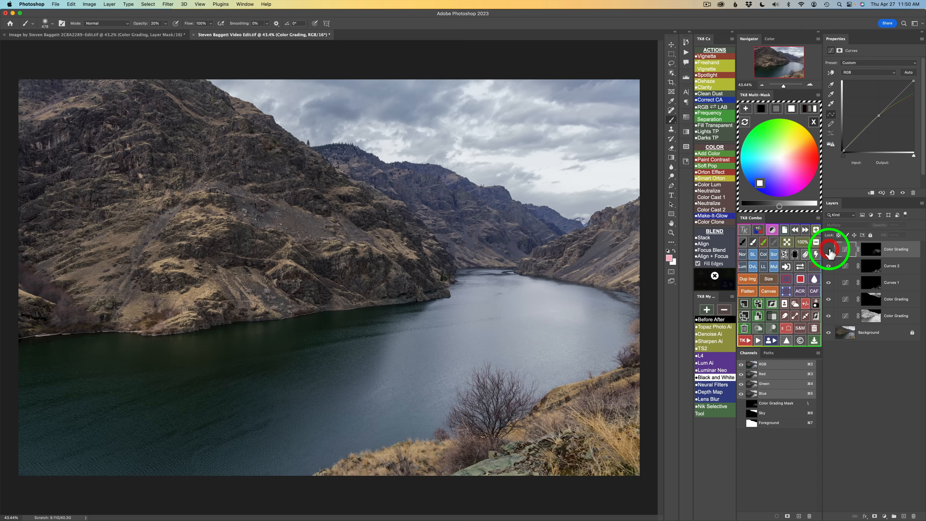
pyautogui.click(828, 255)
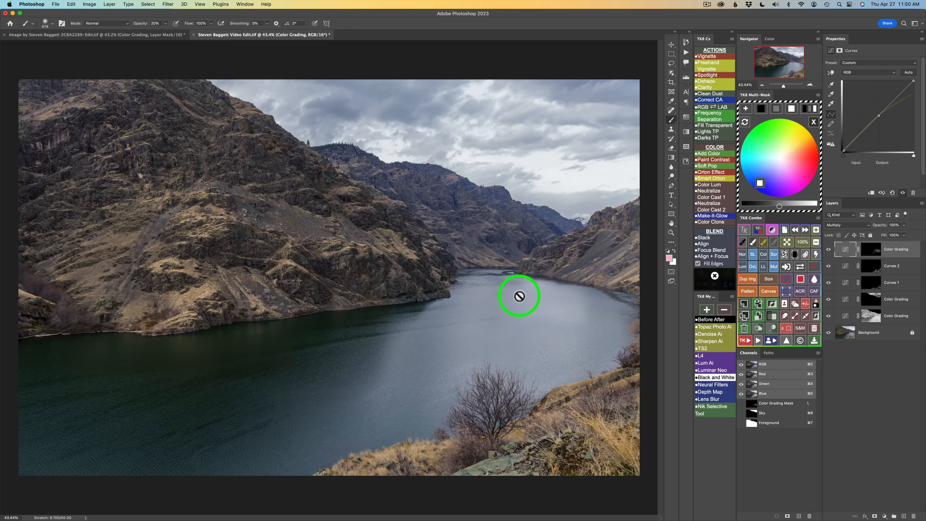
pyautogui.click(829, 250)
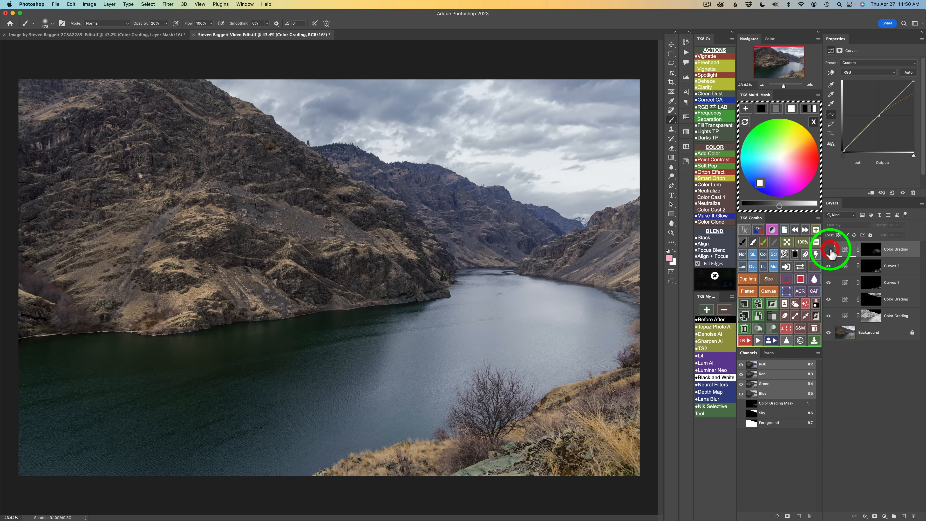
pyautogui.click(829, 250)
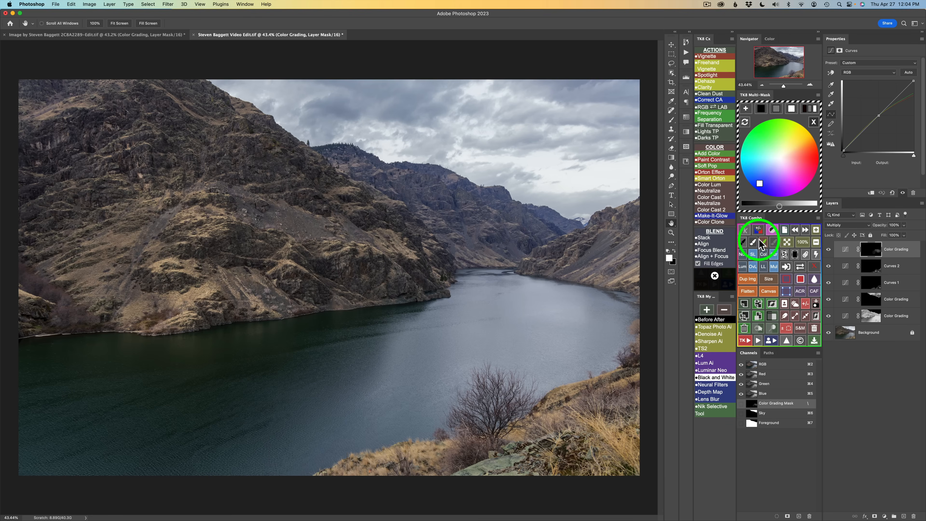
# Close the colour wheel and add a Curves layer above the top Color Grading layer with a black mask in Multiply mode.
pyautogui.click(813, 122)
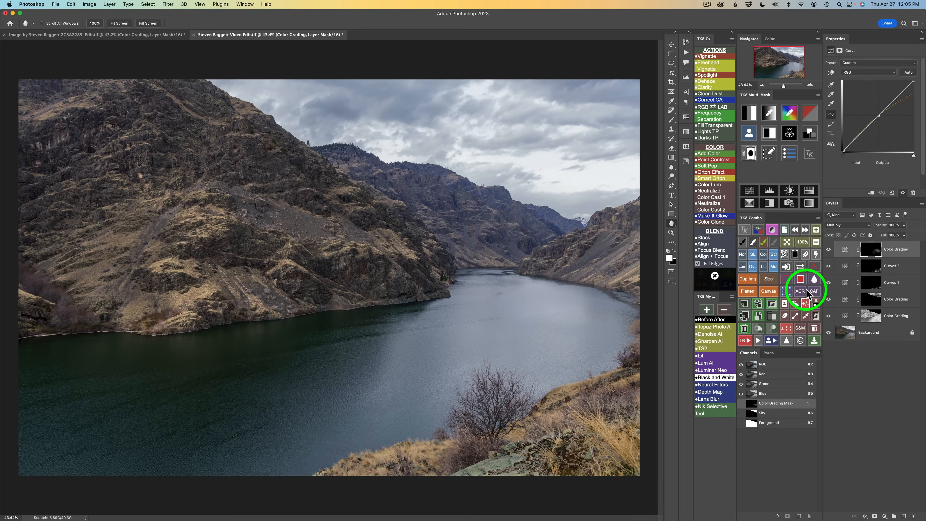
pyautogui.click(750, 191)
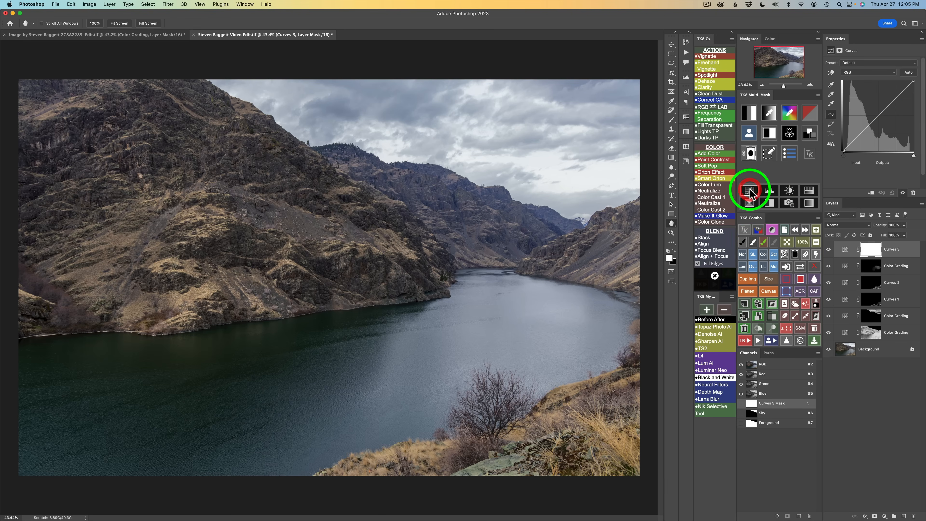
pyautogui.click(795, 254)
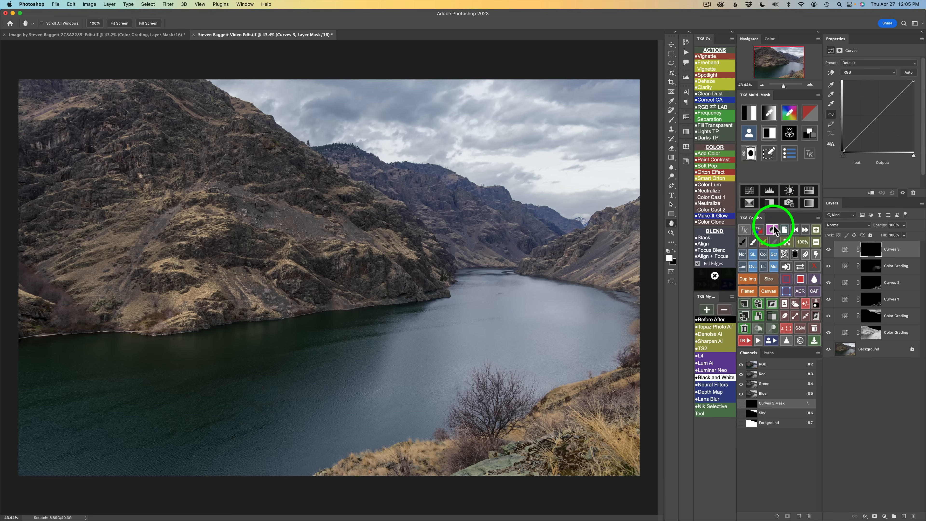
pyautogui.click(773, 266)
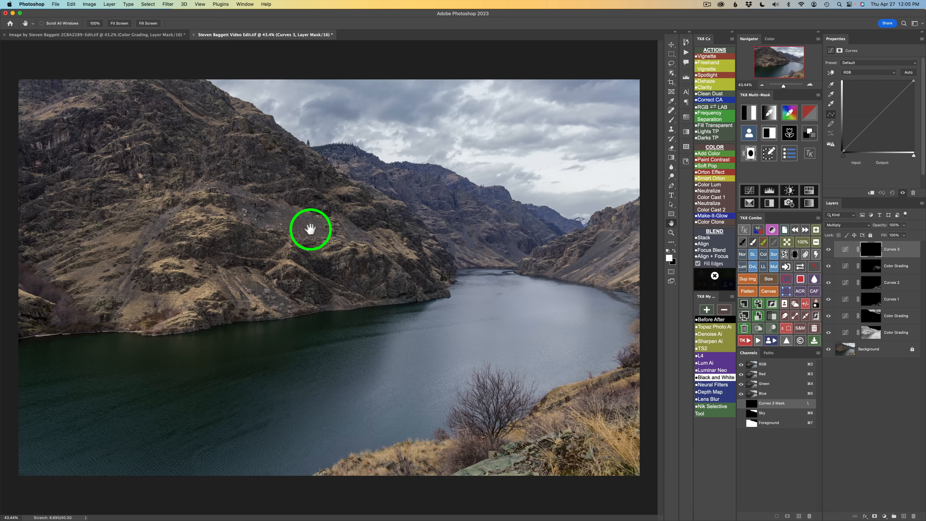
# Create a zone mask from the light hillside grass tone #9a8f70, centre it at 150, refine it and load it as a painting selection.
pyautogui.click(770, 116)
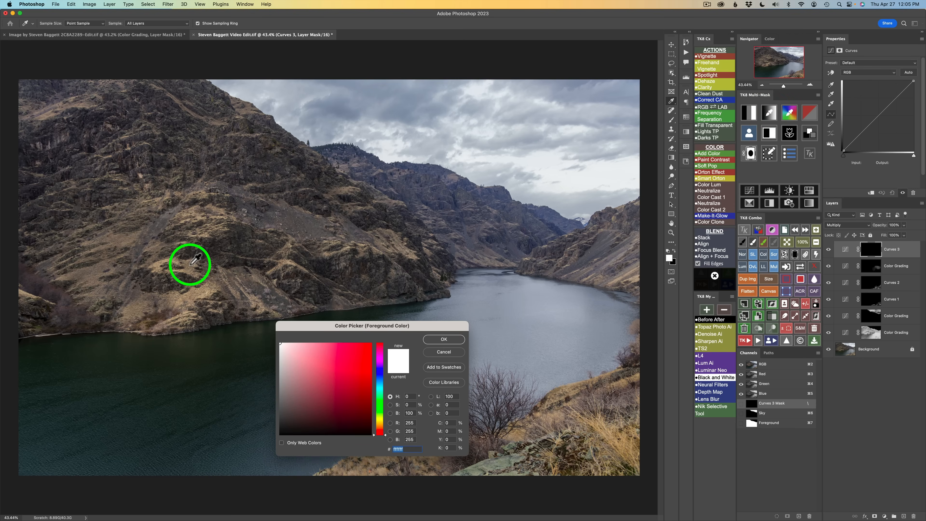
pyautogui.moveTo(163, 259); pyautogui.dragTo(169, 260)
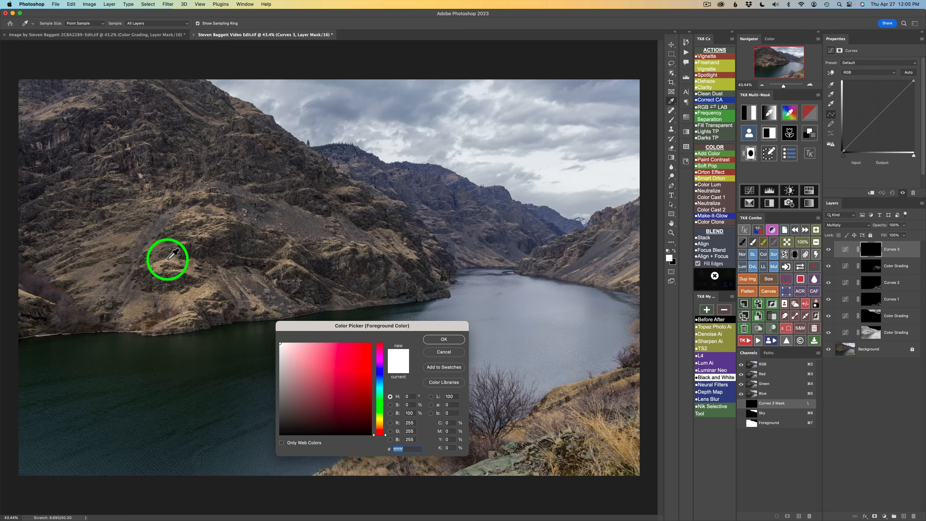
pyautogui.click(168, 259)
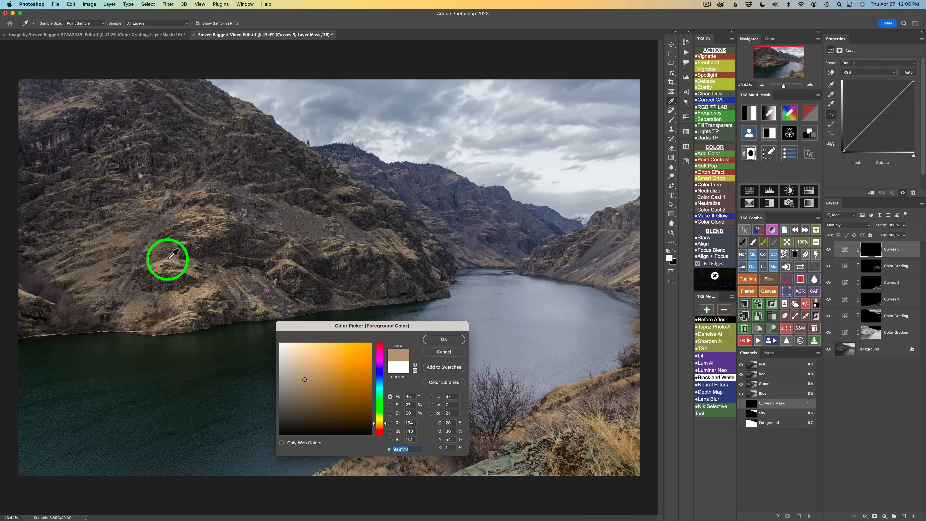
pyautogui.click(443, 338)
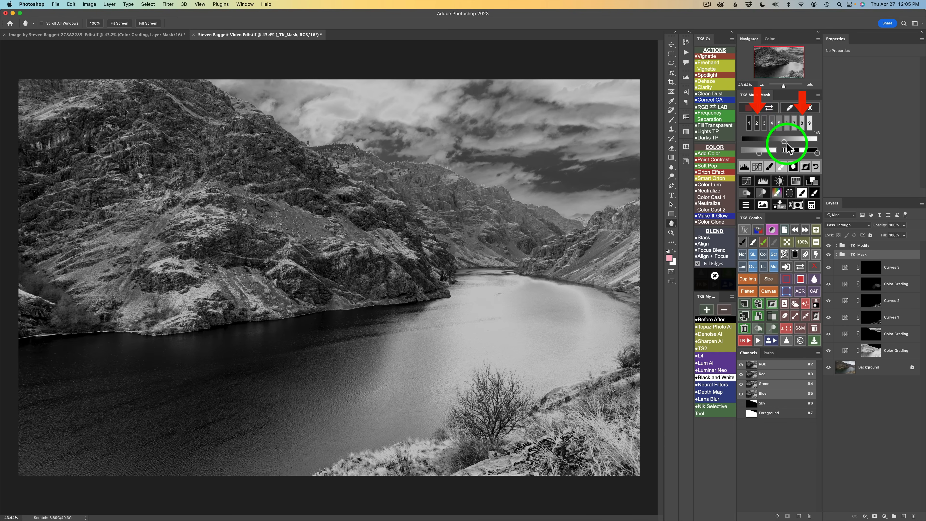
pyautogui.moveTo(784, 142); pyautogui.dragTo(785, 143)
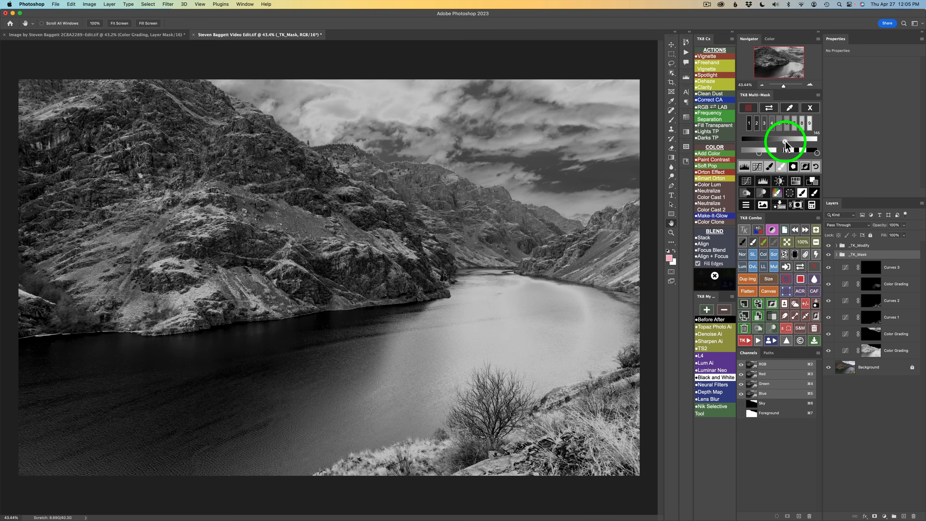
pyautogui.moveTo(785, 142); pyautogui.dragTo(785, 142)
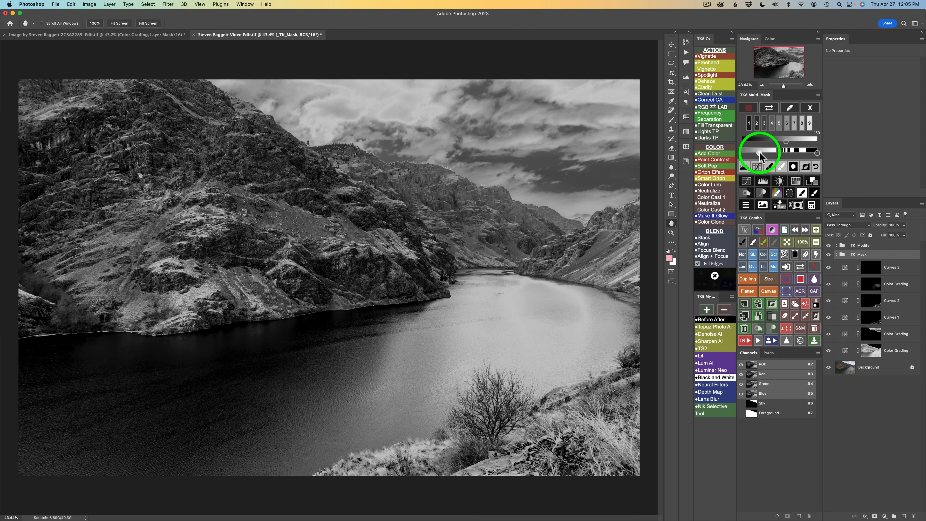
pyautogui.moveTo(760, 154); pyautogui.dragTo(770, 155)
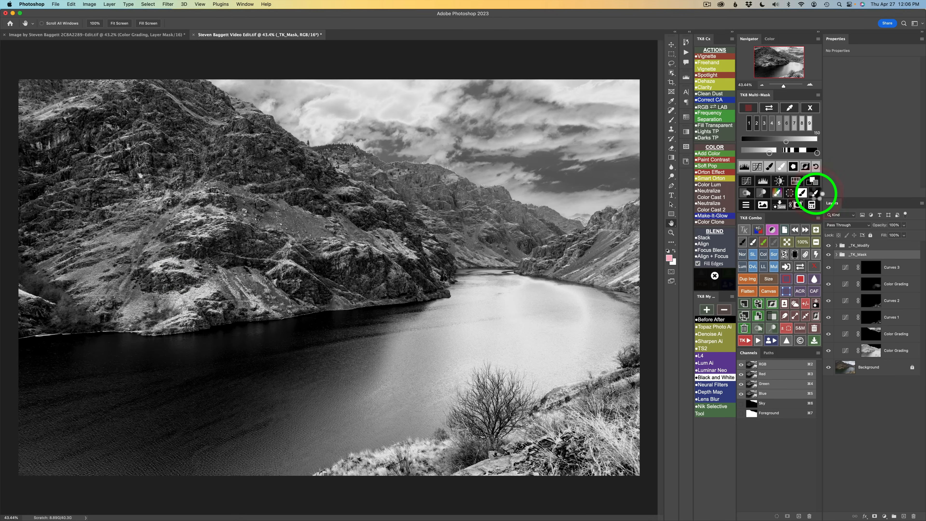
pyautogui.click(815, 193)
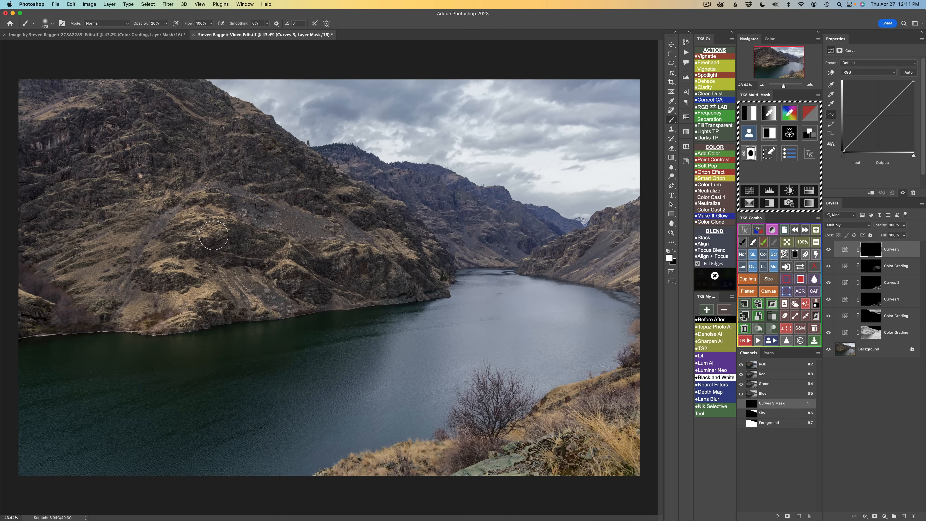
# Paint white at 20% opacity on the Curves 3 mask over the hillside's bright grass, and compare with the layer hidden.
pyautogui.moveTo(199, 218); pyautogui.dragTo(214, 216)
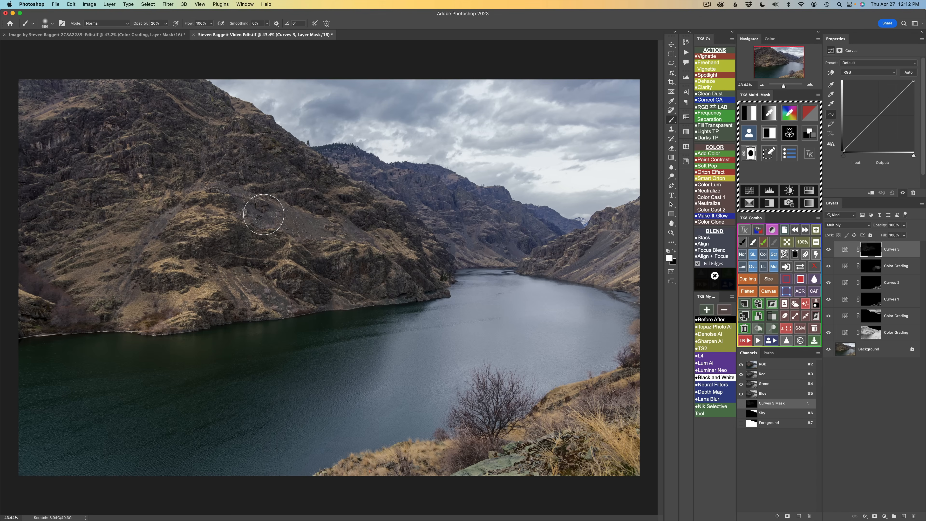
pyautogui.moveTo(226, 216)
pyautogui.mouseDown()
pyautogui.moveTo(180, 220)
pyautogui.moveTo(231, 224)
pyautogui.moveTo(171, 240)
pyautogui.moveTo(226, 227)
pyautogui.moveTo(188, 266)
pyautogui.moveTo(147, 265)
pyautogui.moveTo(224, 270)
pyautogui.moveTo(182, 292)
pyautogui.moveTo(216, 288)
pyautogui.moveTo(172, 319)
pyautogui.moveTo(190, 312)
pyautogui.moveTo(155, 323)
pyautogui.moveTo(122, 318)
pyautogui.moveTo(237, 297)
pyautogui.moveTo(214, 309)
pyautogui.moveTo(252, 304)
pyautogui.moveTo(277, 257)
pyautogui.moveTo(360, 245)
pyautogui.moveTo(353, 248)
pyautogui.moveTo(398, 256)
pyautogui.moveTo(410, 248)
pyautogui.moveTo(432, 273)
pyautogui.moveTo(409, 254)
pyautogui.moveTo(161, 313)
pyautogui.moveTo(105, 313)
pyautogui.moveTo(22, 294)
pyautogui.moveTo(39, 302)
pyautogui.moveTo(14, 286)
pyautogui.moveTo(53, 308)
pyautogui.moveTo(56, 322)
pyautogui.moveTo(19, 330)
pyautogui.moveTo(21, 317)
pyautogui.moveTo(48, 309)
pyautogui.moveTo(12, 292)
pyautogui.moveTo(70, 318)
pyautogui.moveTo(225, 308)
pyautogui.moveTo(182, 312)
pyautogui.moveTo(213, 287)
pyautogui.moveTo(184, 259)
pyautogui.moveTo(188, 236)
pyautogui.moveTo(174, 213)
pyautogui.moveTo(124, 205)
pyautogui.moveTo(116, 164)
pyautogui.moveTo(139, 173)
pyautogui.moveTo(99, 145)
pyautogui.moveTo(108, 173)
pyautogui.moveTo(242, 119)
pyautogui.moveTo(228, 108)
pyautogui.moveTo(331, 203)
pyautogui.moveTo(402, 248)
pyautogui.moveTo(372, 248)
pyautogui.moveTo(339, 263)
pyautogui.moveTo(339, 289)
pyautogui.moveTo(218, 278)
pyautogui.mouseUp()
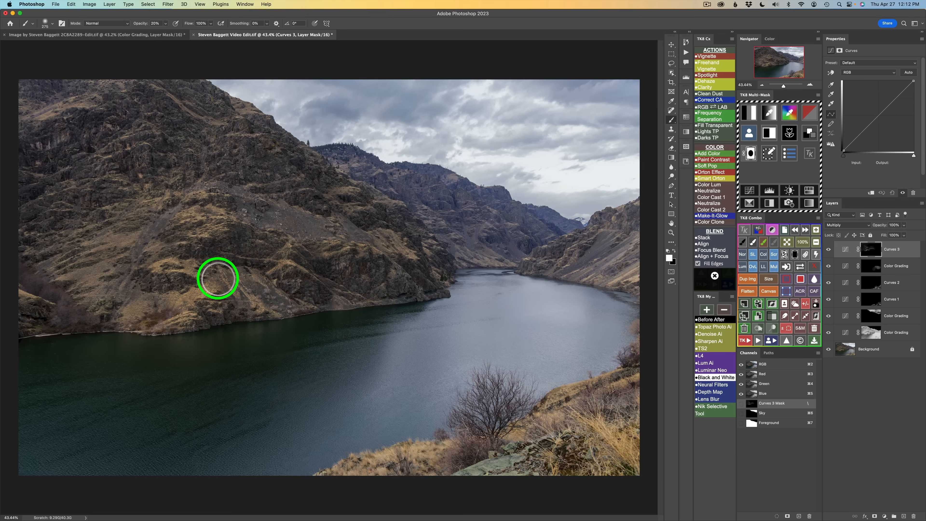
pyautogui.click(829, 250)
pyautogui.click(828, 250)
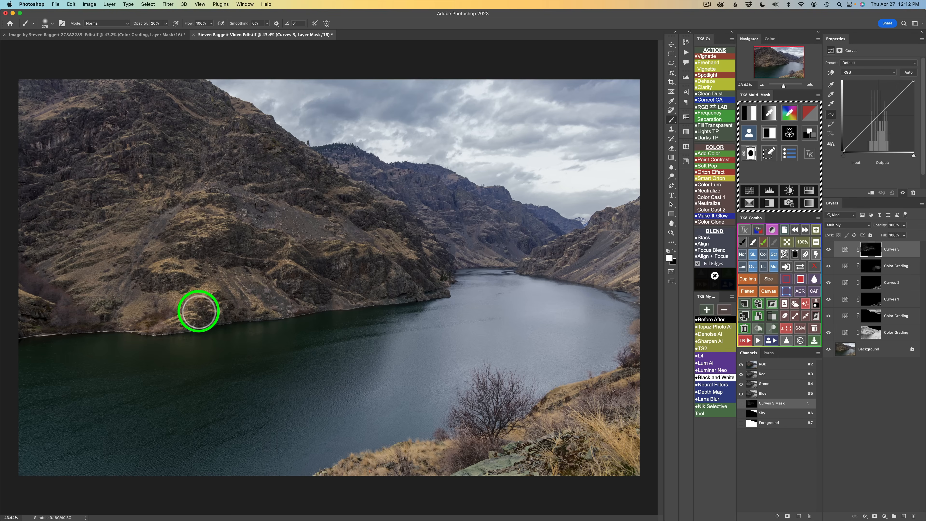
pyautogui.moveTo(173, 318)
pyautogui.mouseDown()
pyautogui.moveTo(202, 309)
pyautogui.moveTo(179, 315)
pyautogui.moveTo(188, 316)
pyautogui.moveTo(163, 307)
pyautogui.moveTo(184, 275)
pyautogui.moveTo(160, 269)
pyautogui.moveTo(186, 270)
pyautogui.moveTo(140, 269)
pyautogui.moveTo(173, 257)
pyautogui.moveTo(144, 271)
pyautogui.moveTo(179, 238)
pyautogui.moveTo(188, 210)
pyautogui.mouseUp()
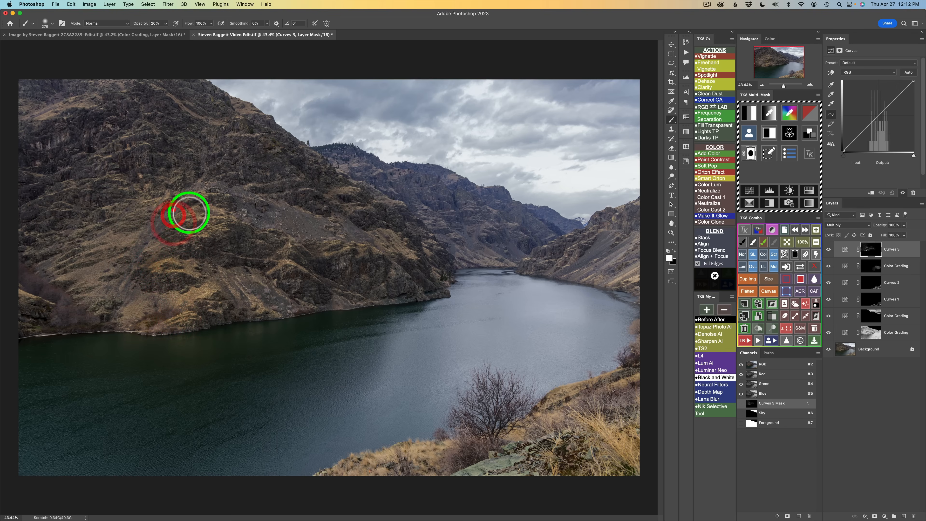
pyautogui.moveTo(275, 259)
pyautogui.mouseDown()
pyautogui.moveTo(387, 248)
pyautogui.moveTo(415, 255)
pyautogui.moveTo(173, 198)
pyautogui.moveTo(61, 291)
pyautogui.moveTo(16, 296)
pyautogui.moveTo(175, 314)
pyautogui.moveTo(153, 332)
pyautogui.mouseUp()
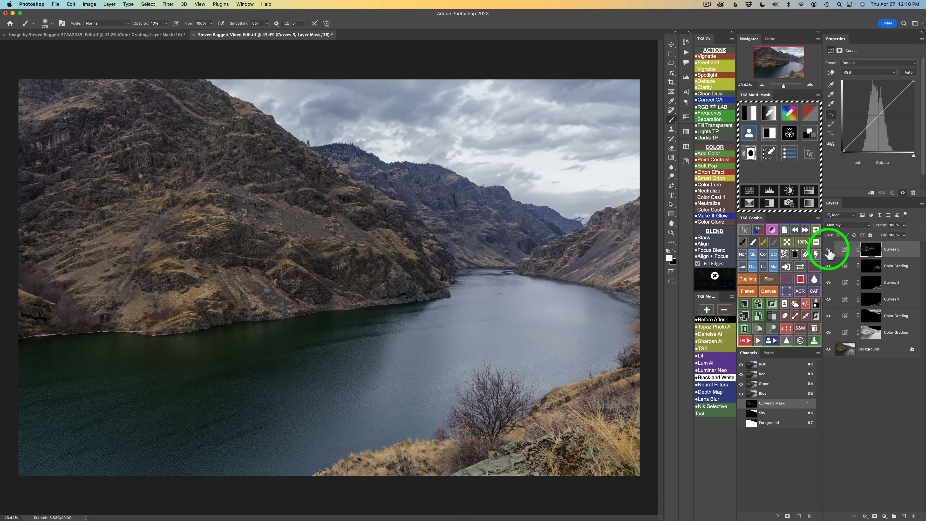
pyautogui.click(828, 250)
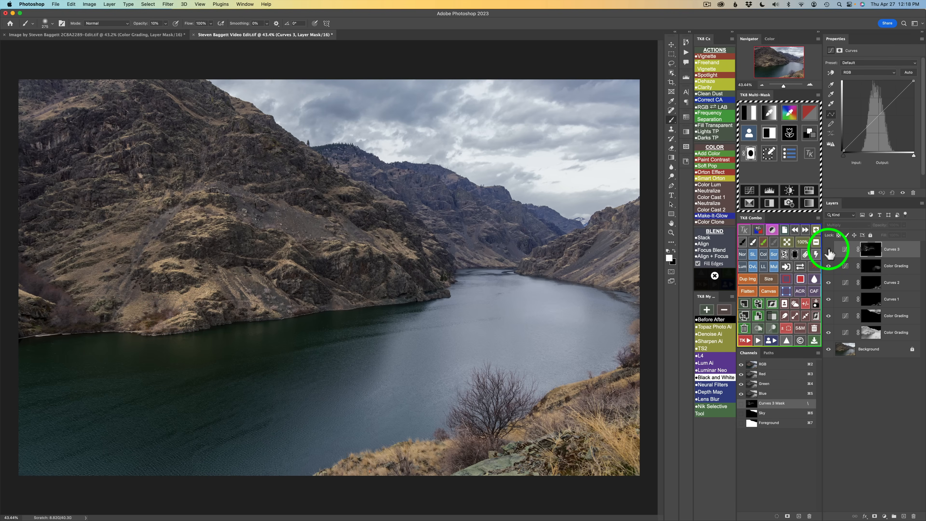
pyautogui.click(828, 249)
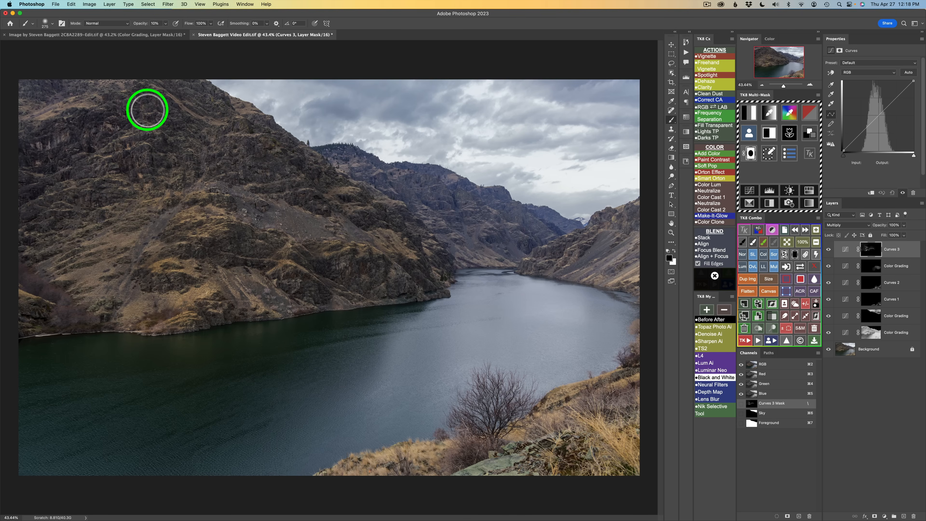
# Paint black at 10% opacity on the Curves 3 mask over the lower hillside grass to ease the darkening there.
pyautogui.click(169, 320)
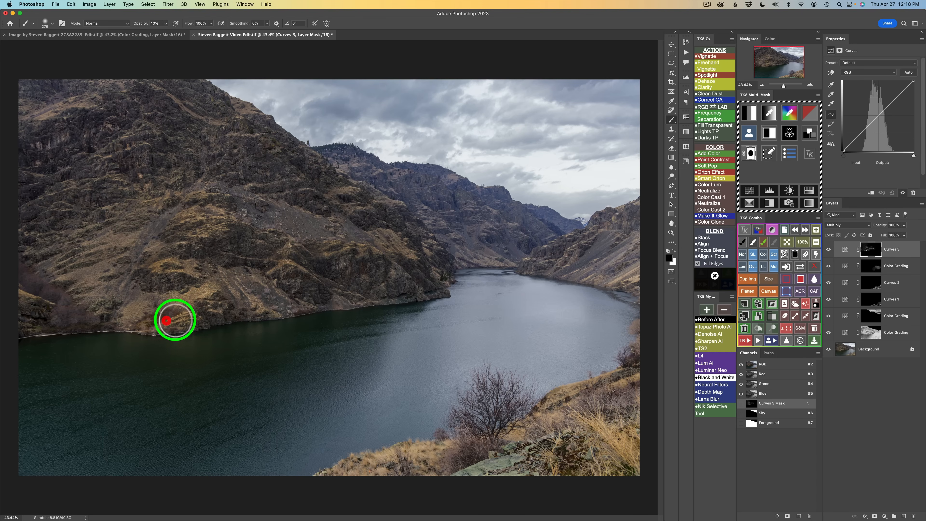
pyautogui.click(151, 323)
pyautogui.click(145, 268)
pyautogui.click(161, 265)
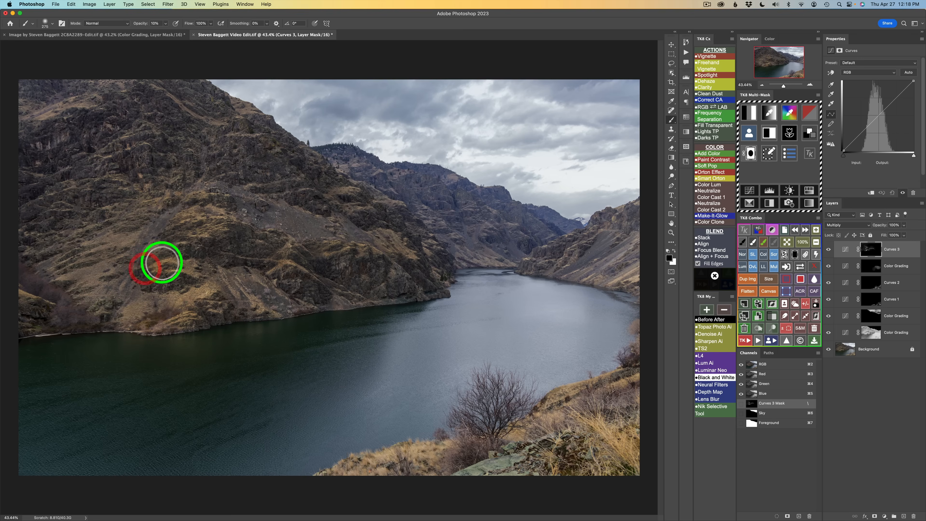
pyautogui.click(145, 270)
pyautogui.click(163, 269)
pyautogui.click(156, 271)
pyautogui.click(143, 271)
pyautogui.click(192, 300)
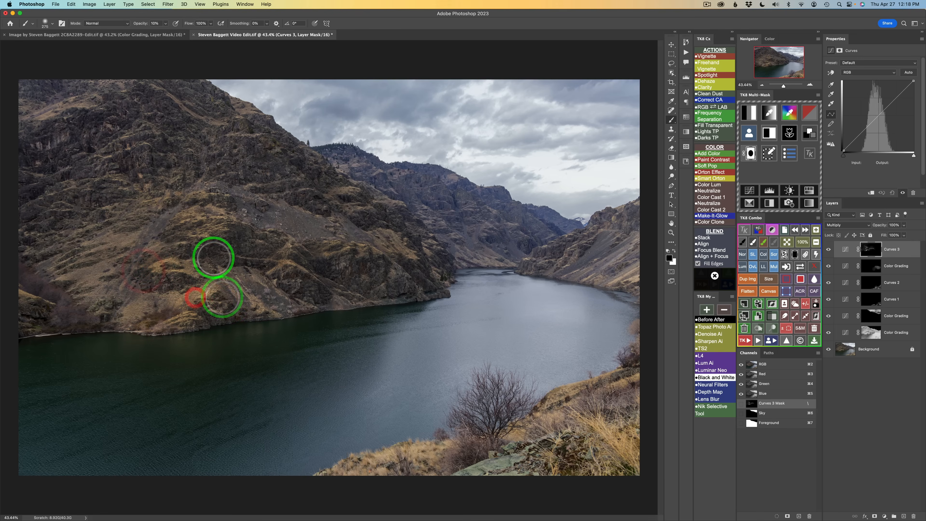
pyautogui.click(144, 268)
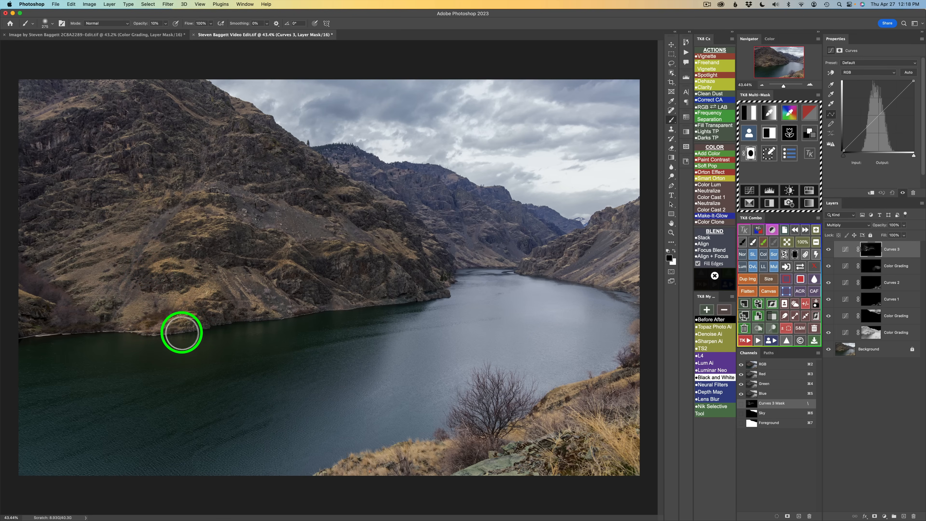
pyautogui.click(174, 320)
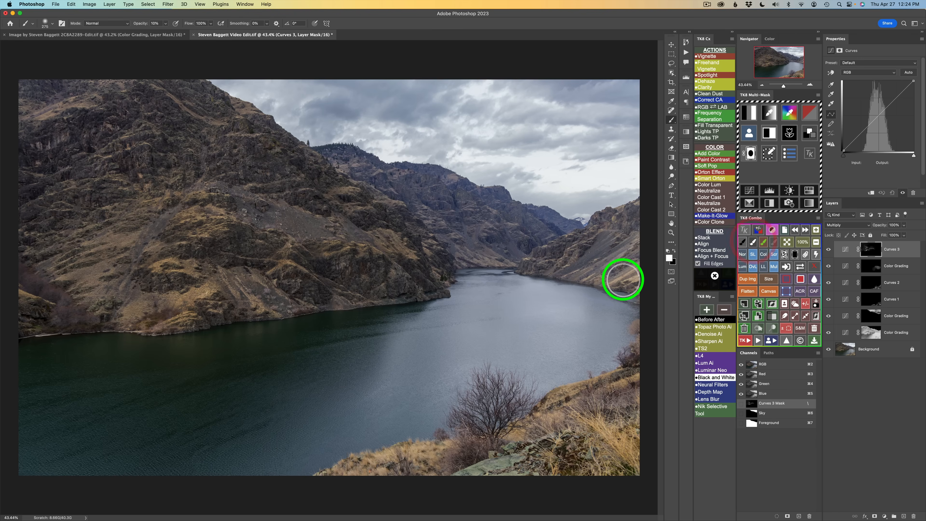
# Paint white at 10% opacity on the Curves 3 mask over the far bank's bright slope, and compare with the layer hidden.
pyautogui.moveTo(636, 274)
pyautogui.mouseDown()
pyautogui.moveTo(614, 276)
pyautogui.moveTo(644, 248)
pyautogui.moveTo(601, 266)
pyautogui.moveTo(632, 219)
pyautogui.moveTo(602, 225)
pyautogui.moveTo(636, 209)
pyautogui.moveTo(520, 263)
pyautogui.moveTo(561, 254)
pyautogui.moveTo(542, 262)
pyautogui.moveTo(608, 264)
pyautogui.moveTo(626, 271)
pyautogui.moveTo(618, 282)
pyautogui.moveTo(643, 285)
pyautogui.moveTo(563, 259)
pyautogui.moveTo(597, 249)
pyautogui.moveTo(571, 265)
pyautogui.moveTo(644, 270)
pyautogui.moveTo(618, 264)
pyautogui.mouseUp()
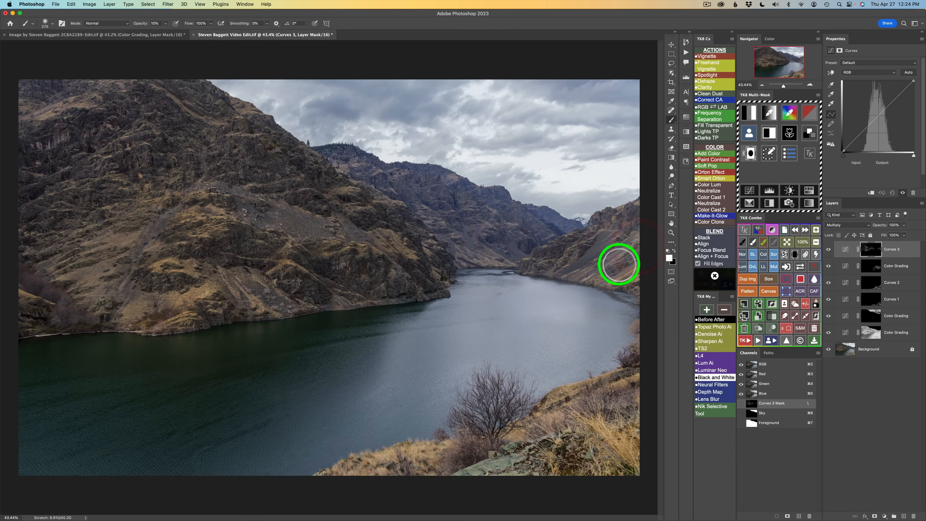
pyautogui.click(828, 249)
pyautogui.click(828, 249)
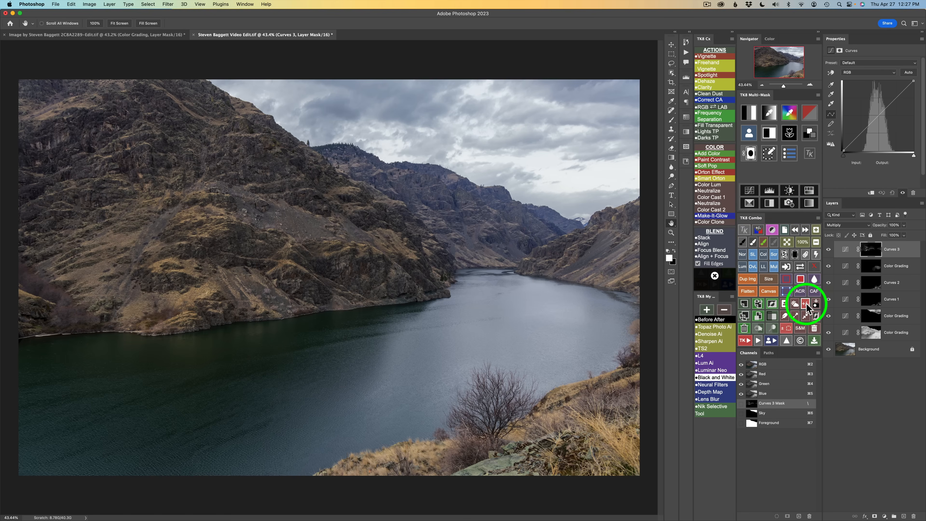
# Add a Curves layer above Curves 3 with a black mask in Multiply mode.
pyautogui.click(752, 192)
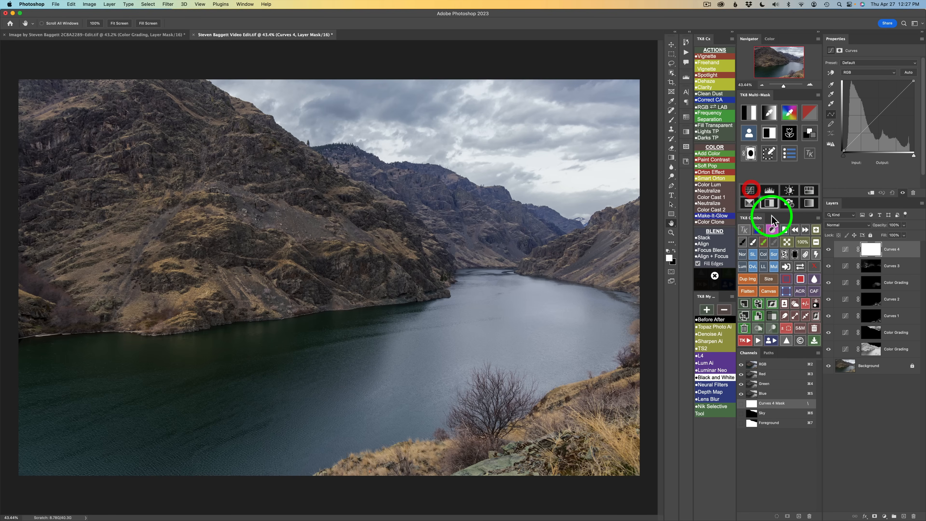
pyautogui.click(796, 254)
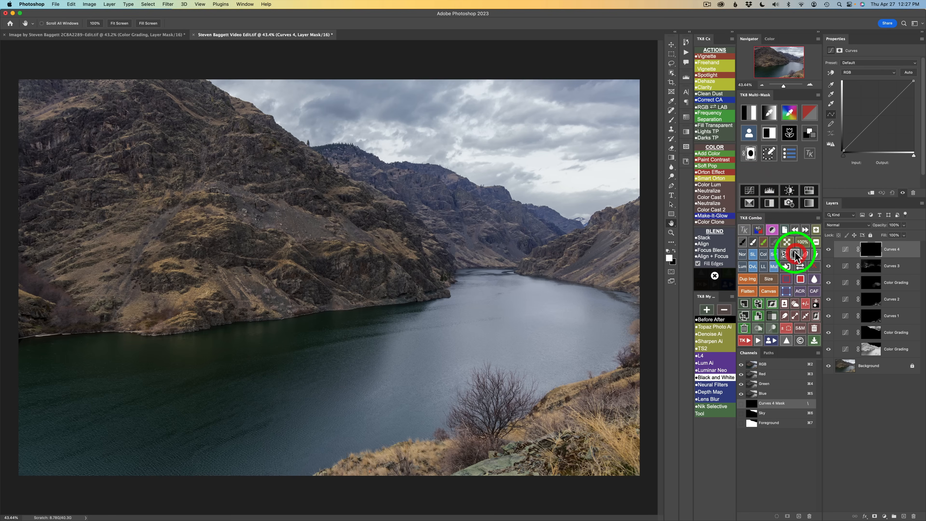
pyautogui.click(773, 266)
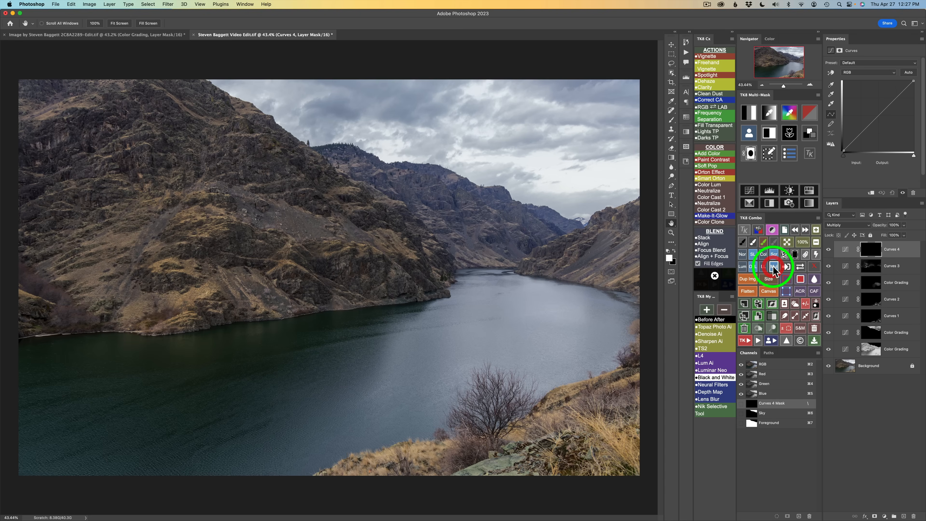
# Create a zone mask from the foreground grass tone #b5ab80, refine it and load it as a painting selection.
pyautogui.click(770, 116)
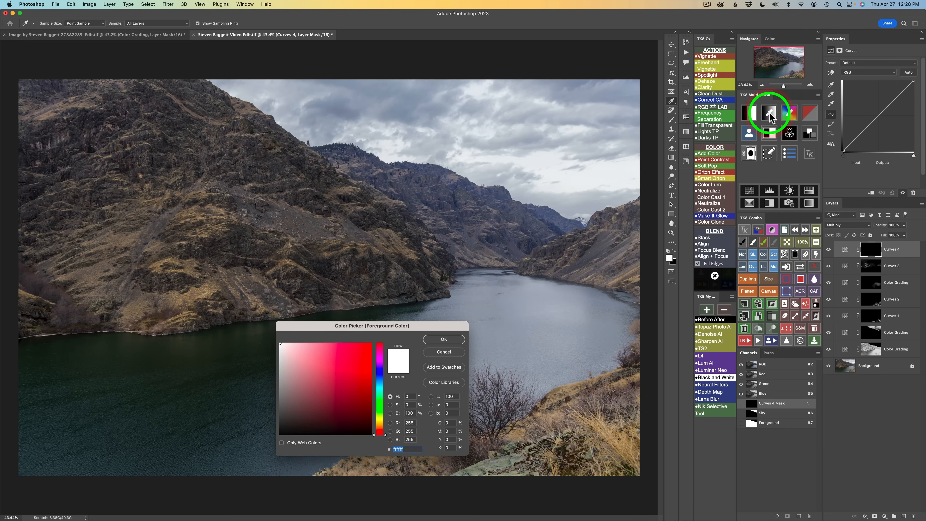
pyautogui.click(605, 418)
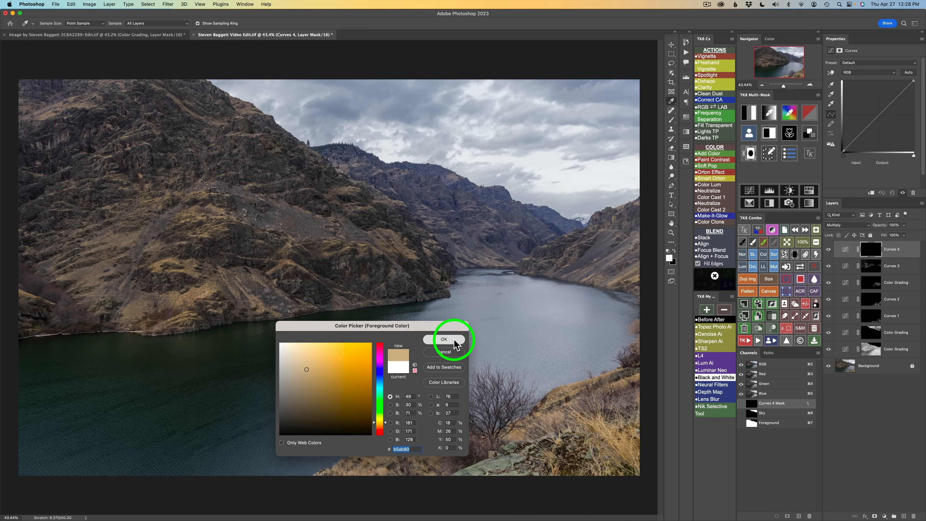
pyautogui.click(443, 339)
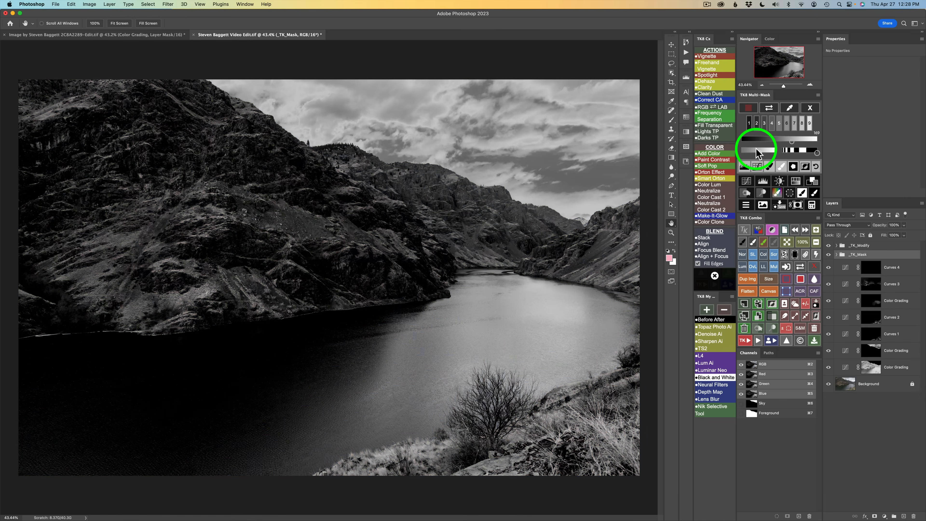
pyautogui.click(767, 155)
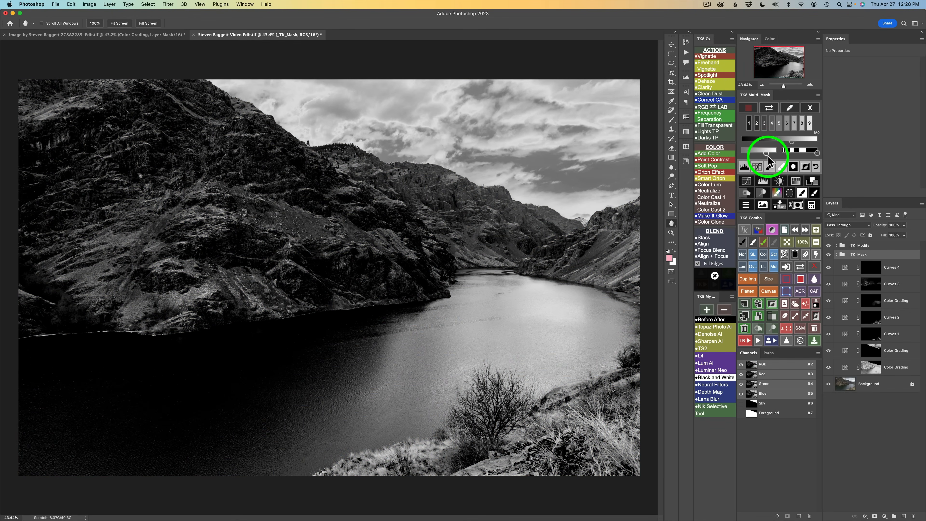
pyautogui.click(812, 152)
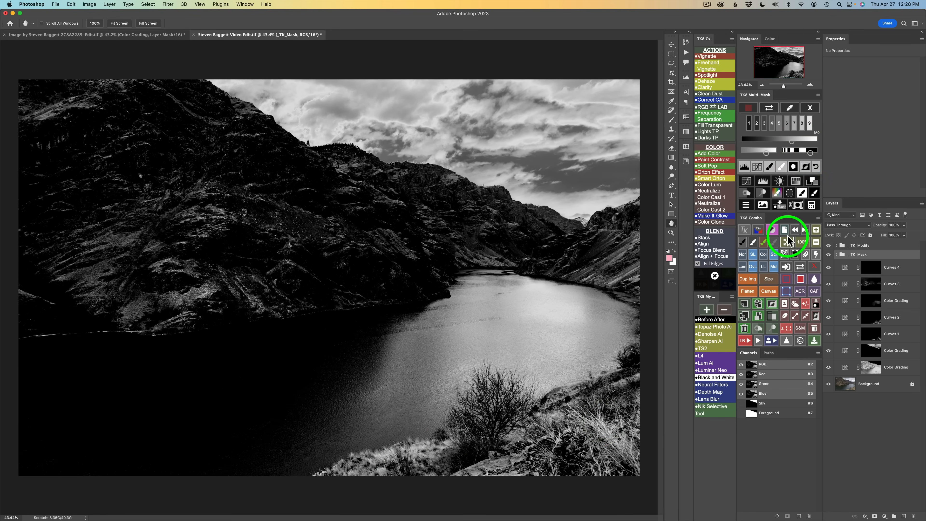
pyautogui.click(815, 192)
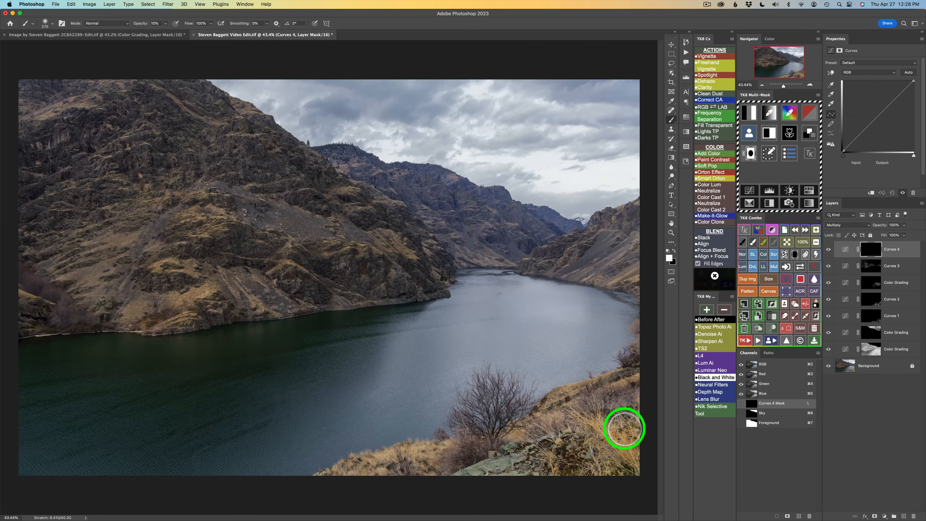
# Paint white at 20% opacity with a larger brush on the Curves 4 mask over the foreground grass and rocks, and compare with the layer hidden.
pyautogui.press(']')
pyautogui.press(']')
pyautogui.press(']')
pyautogui.press('2')
pyautogui.click(596, 443)
pyautogui.click(589, 430)
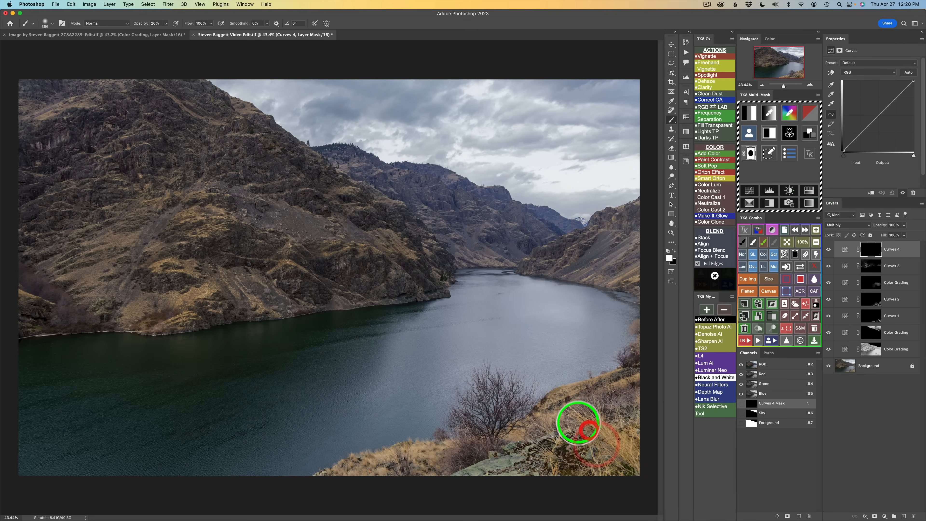
pyautogui.click(582, 420)
pyautogui.click(620, 425)
pyautogui.click(602, 461)
pyautogui.click(560, 464)
pyautogui.click(557, 455)
pyautogui.click(549, 449)
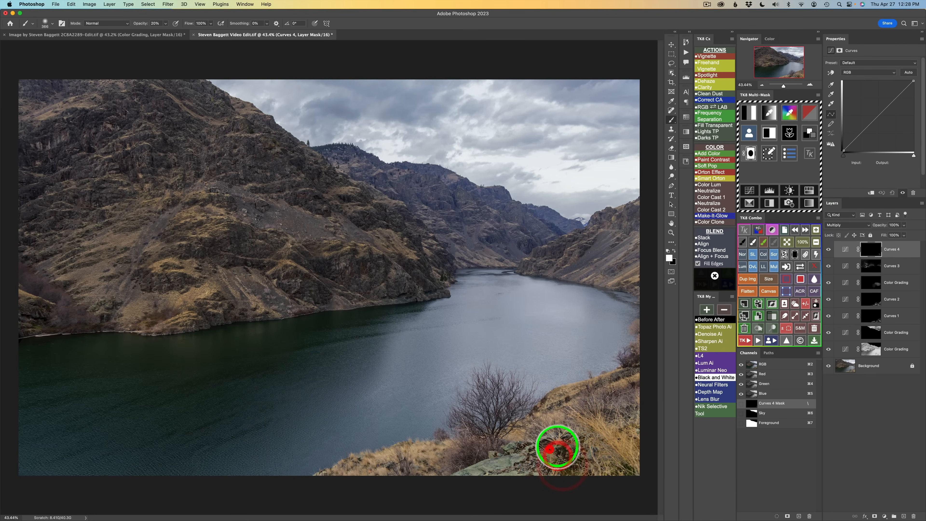
pyautogui.click(632, 383)
pyautogui.click(588, 394)
pyautogui.click(566, 407)
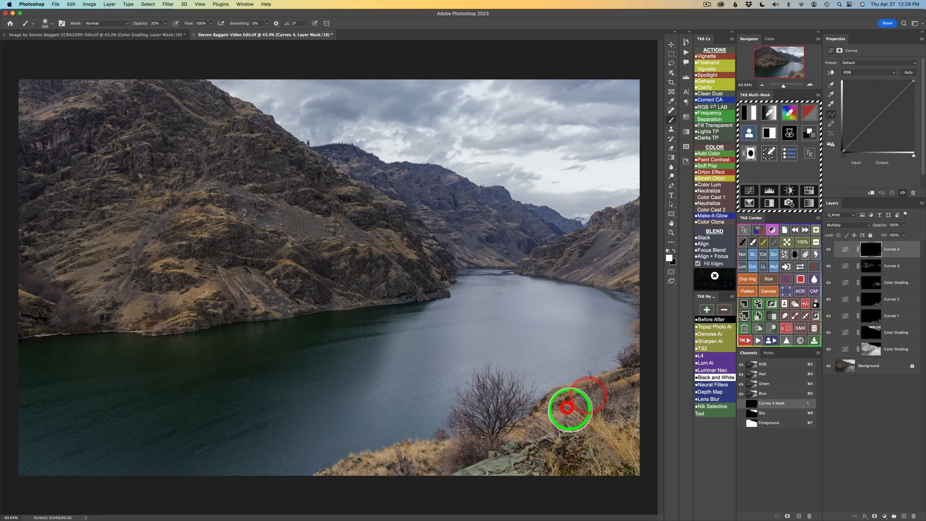
pyautogui.click(506, 440)
pyautogui.click(493, 451)
pyautogui.click(414, 465)
pyautogui.click(411, 460)
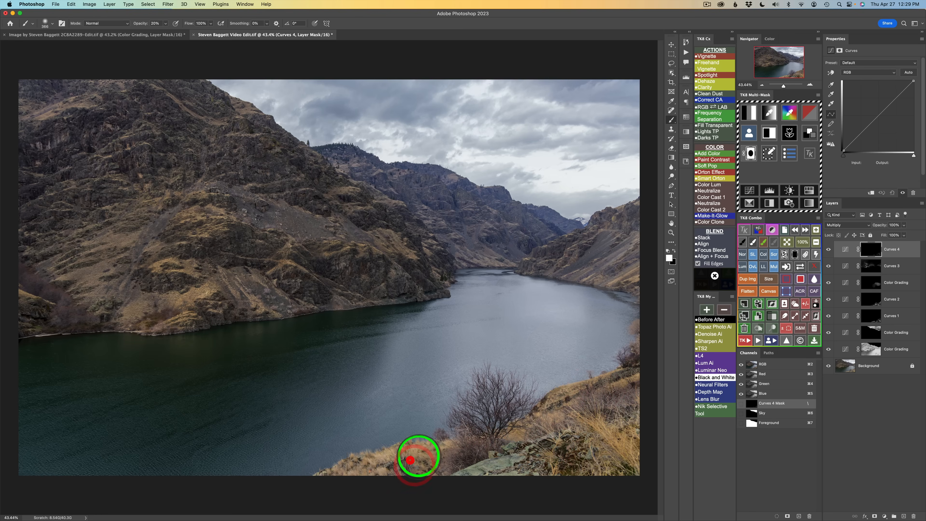
pyautogui.click(358, 471)
pyautogui.click(528, 474)
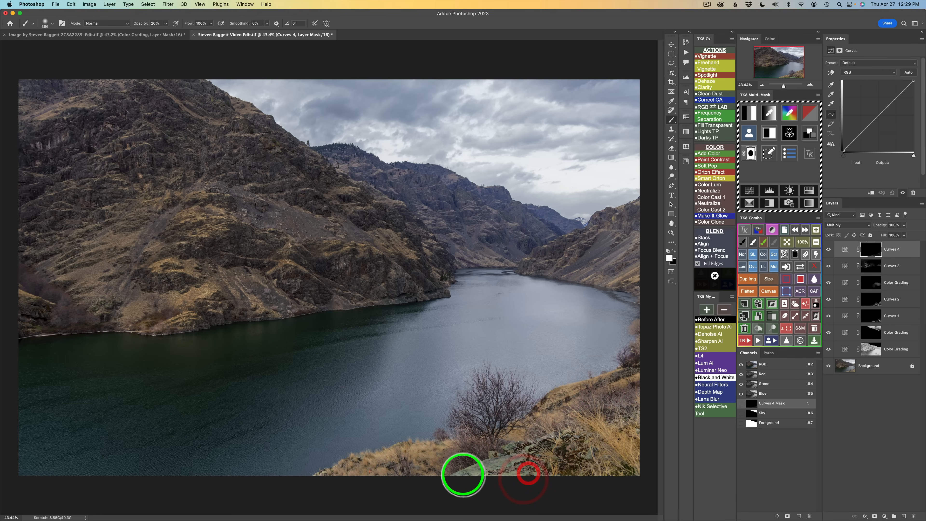
pyautogui.click(464, 475)
pyautogui.click(567, 455)
pyautogui.click(624, 424)
pyautogui.click(645, 397)
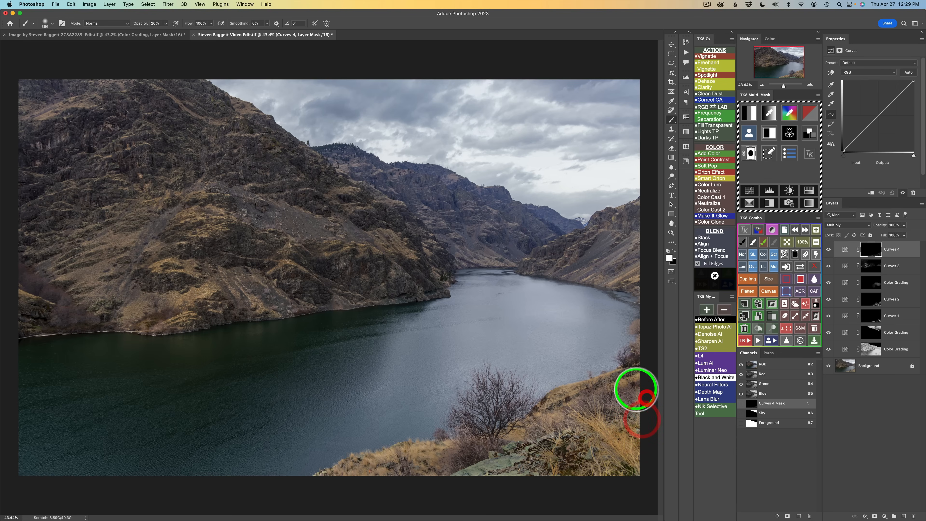
pyautogui.click(450, 444)
pyautogui.click(407, 471)
pyautogui.click(386, 481)
pyautogui.click(369, 492)
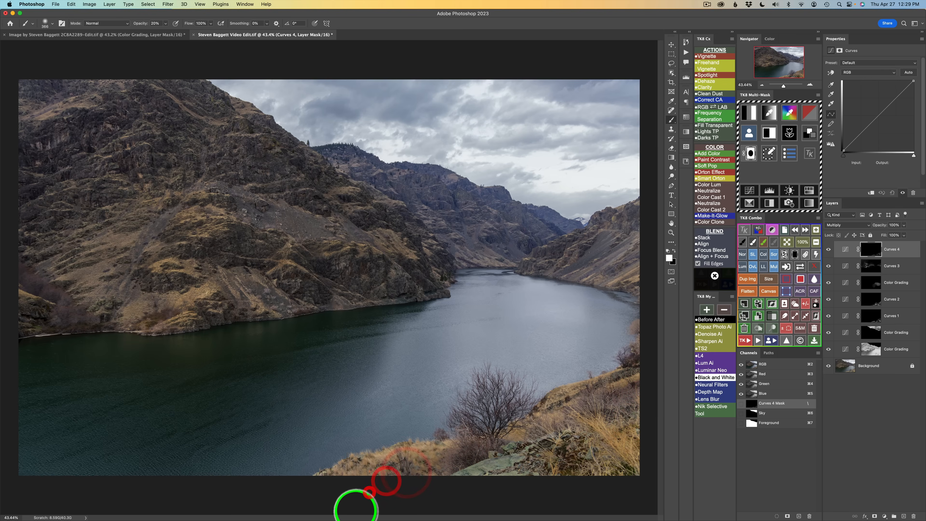
pyautogui.click(827, 250)
pyautogui.click(827, 250)
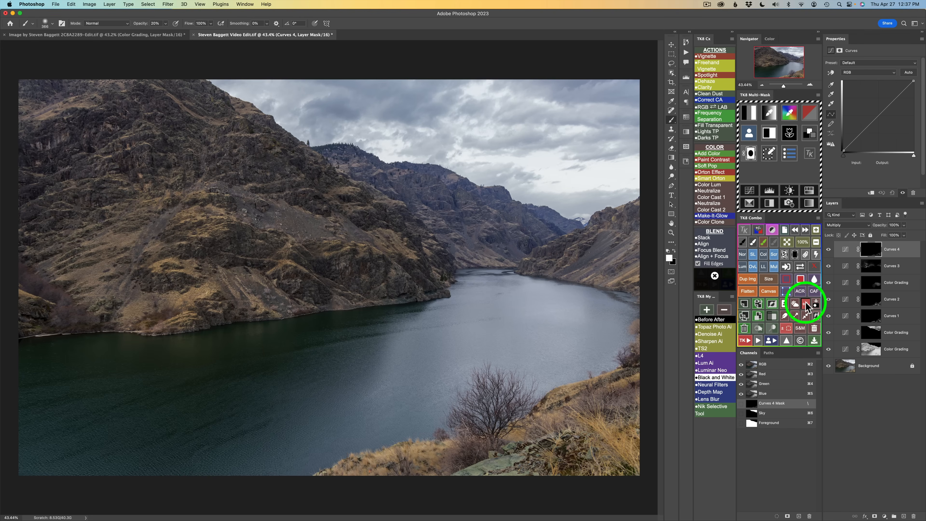
# Add a TK8 Color Grading layer above Curves 4 and darken its shadows with the luminosity slider.
pyautogui.click(811, 135)
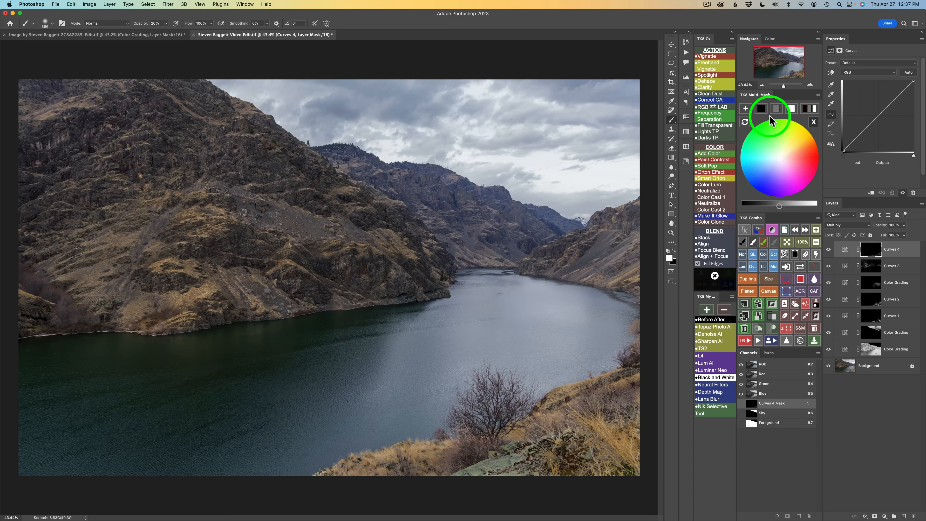
pyautogui.click(746, 109)
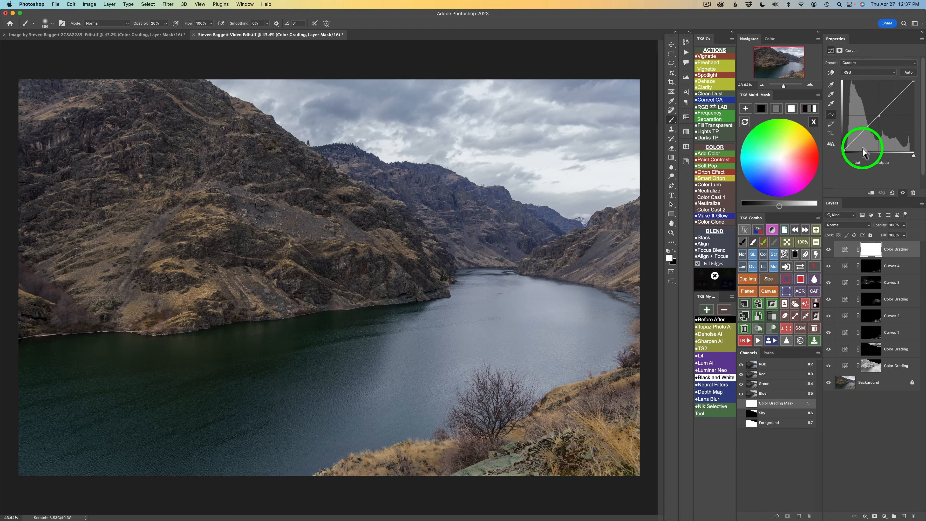
pyautogui.click(762, 110)
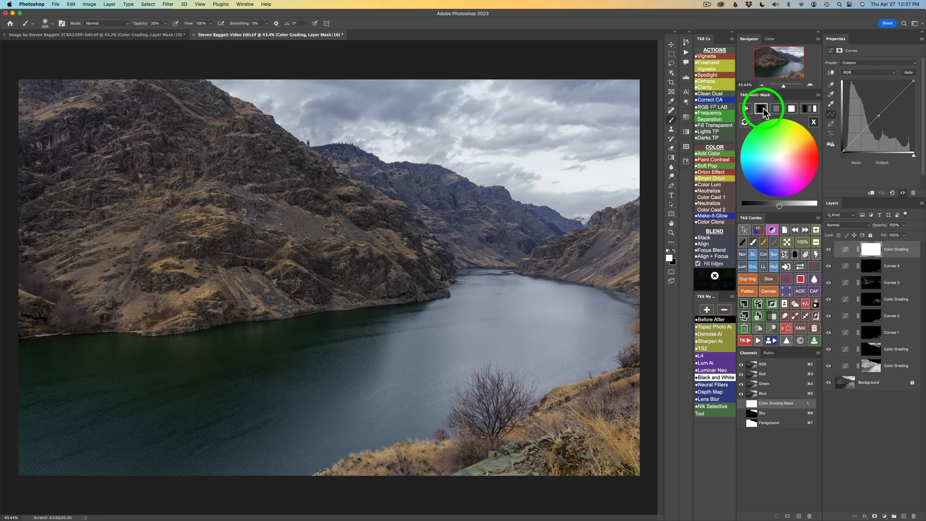
pyautogui.click(779, 205)
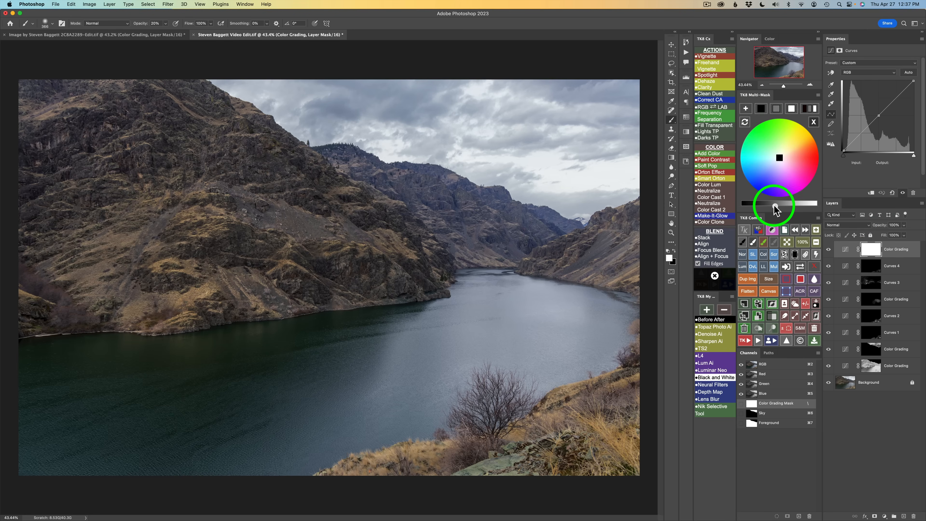
pyautogui.moveTo(775, 207); pyautogui.dragTo(769, 207)
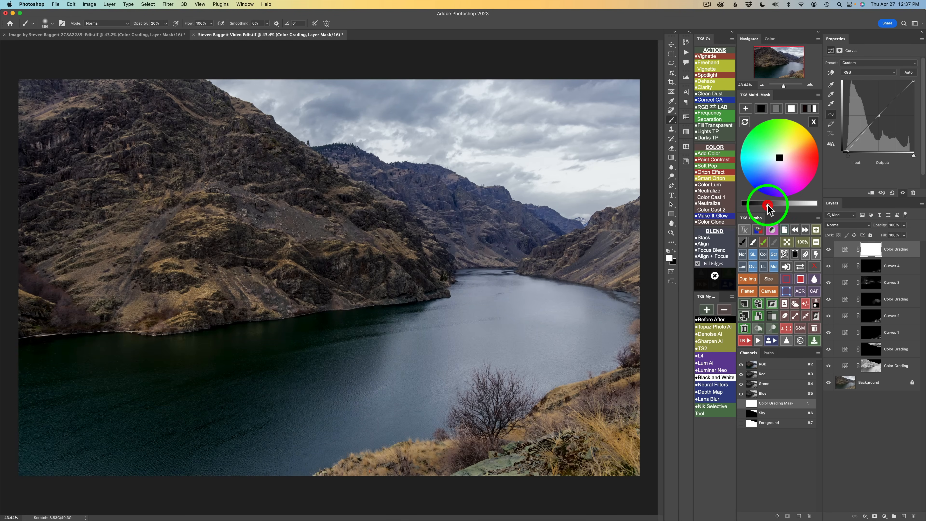
pyautogui.click(769, 206)
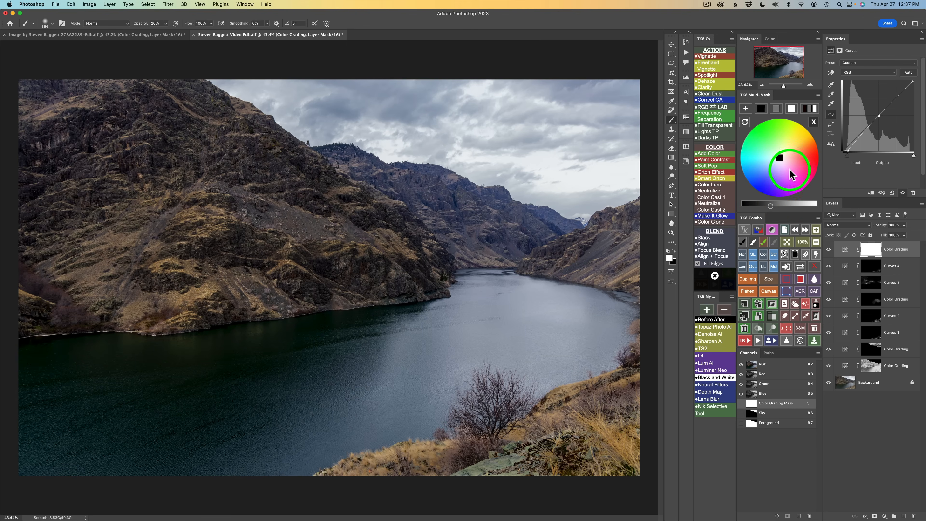
# Brighten the highlights slightly on the new Color Grading layer and compare with the layer hidden.
pyautogui.click(792, 109)
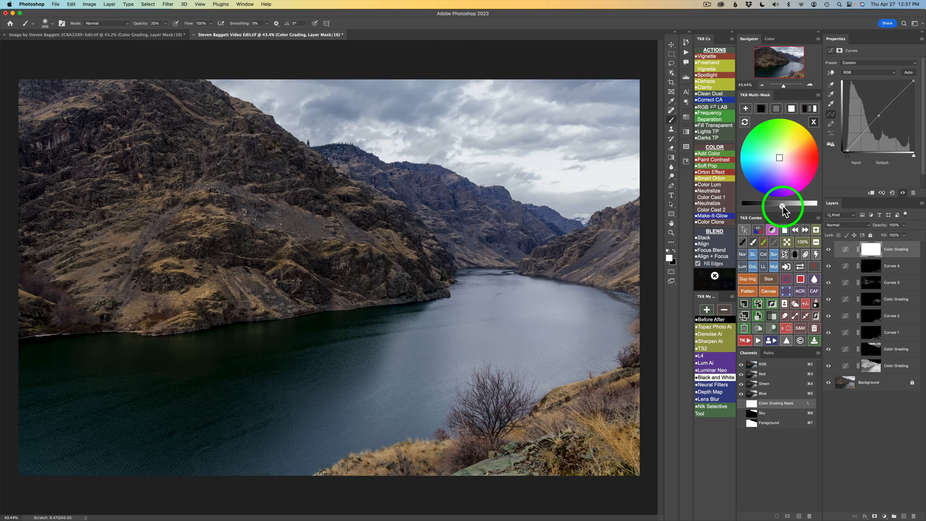
pyautogui.click(784, 206)
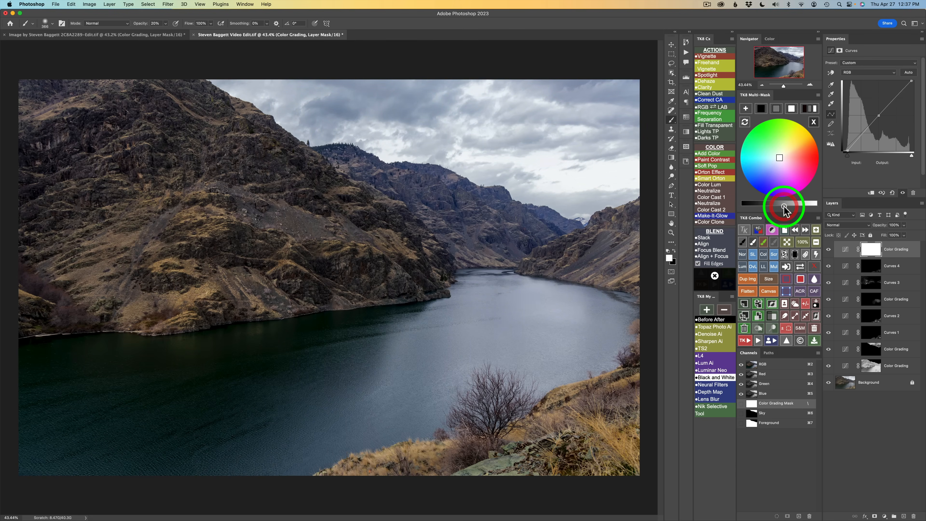
pyautogui.click(828, 249)
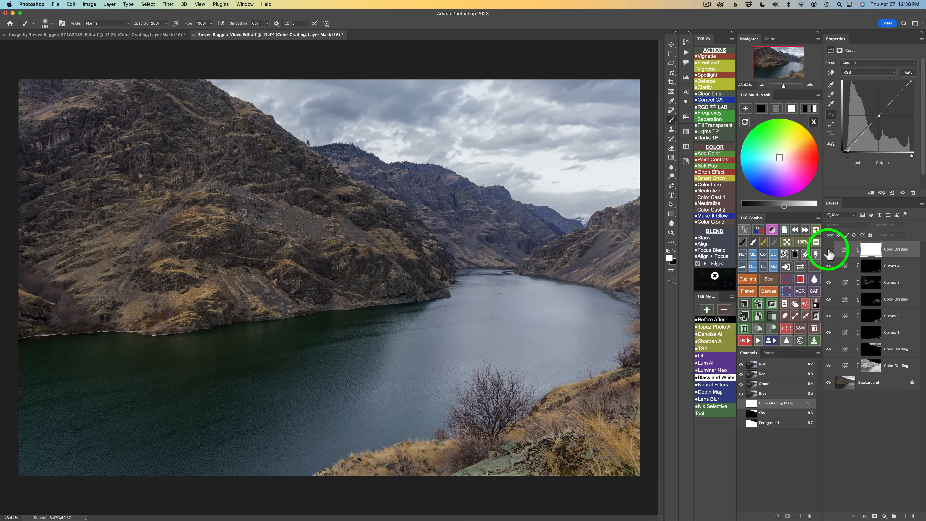
pyautogui.click(829, 250)
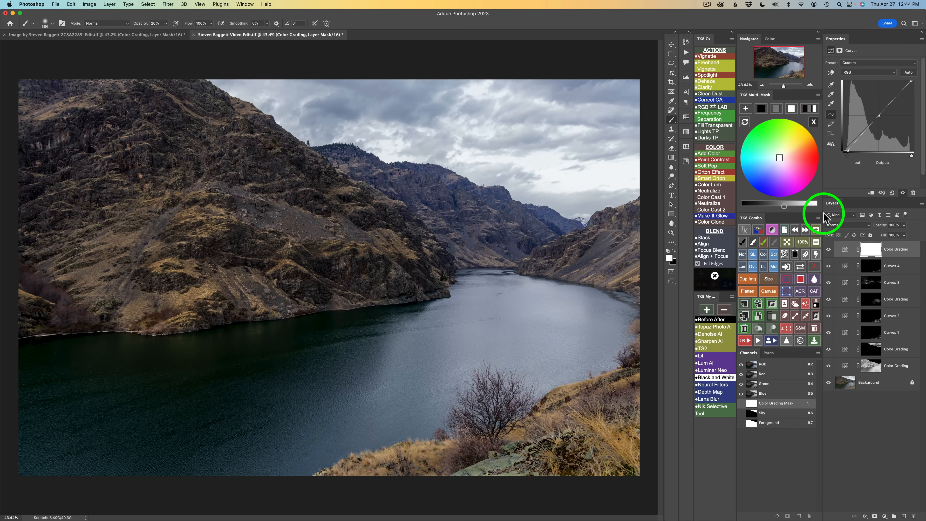
# Close color grading, create a Midtones 1 luminosity mask and output it as the mask of a new Curves layer.
pyautogui.click(815, 122)
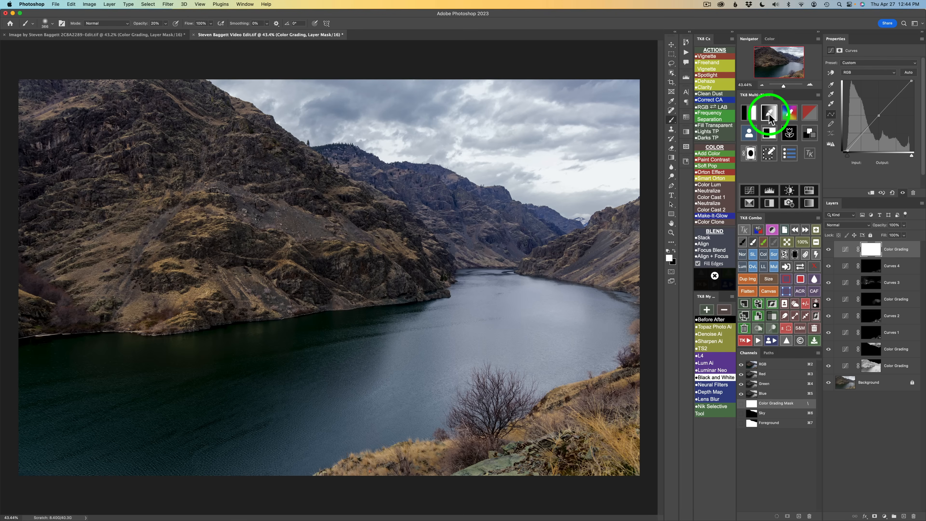
pyautogui.click(750, 113)
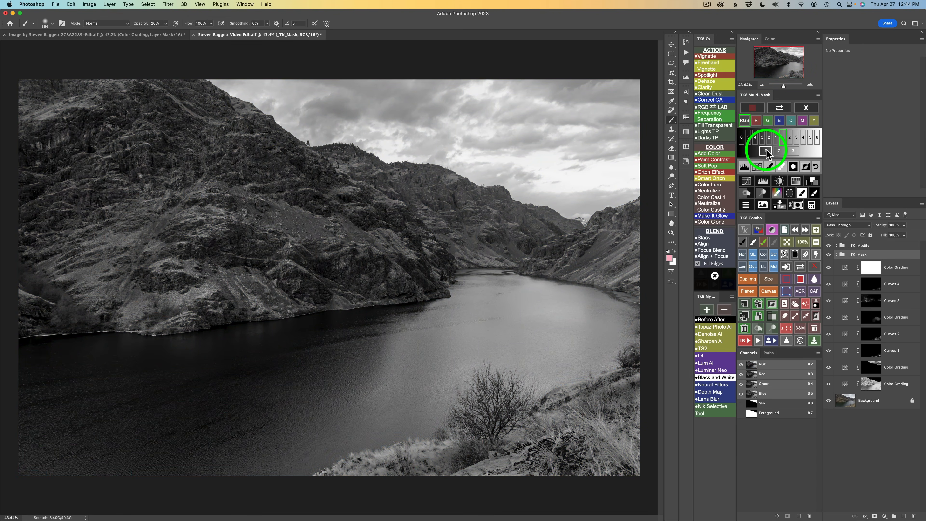
pyautogui.click(765, 152)
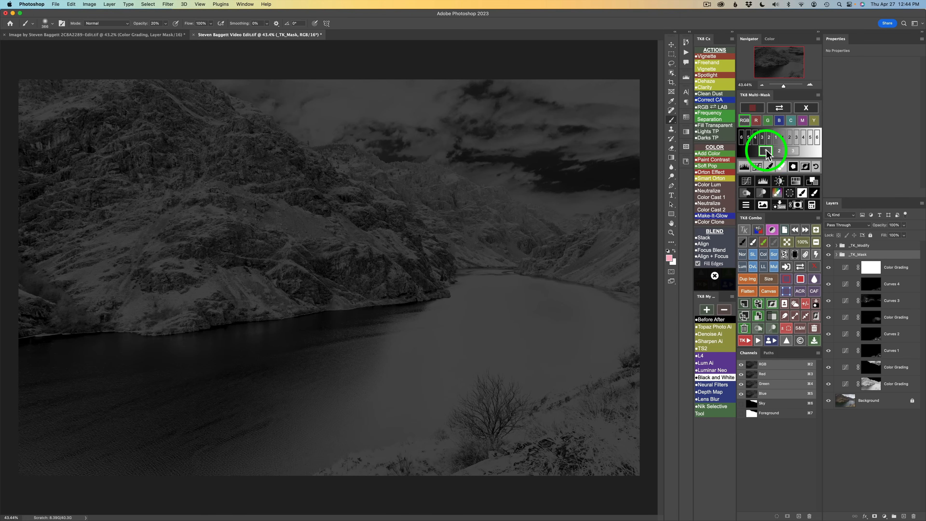
pyautogui.click(748, 180)
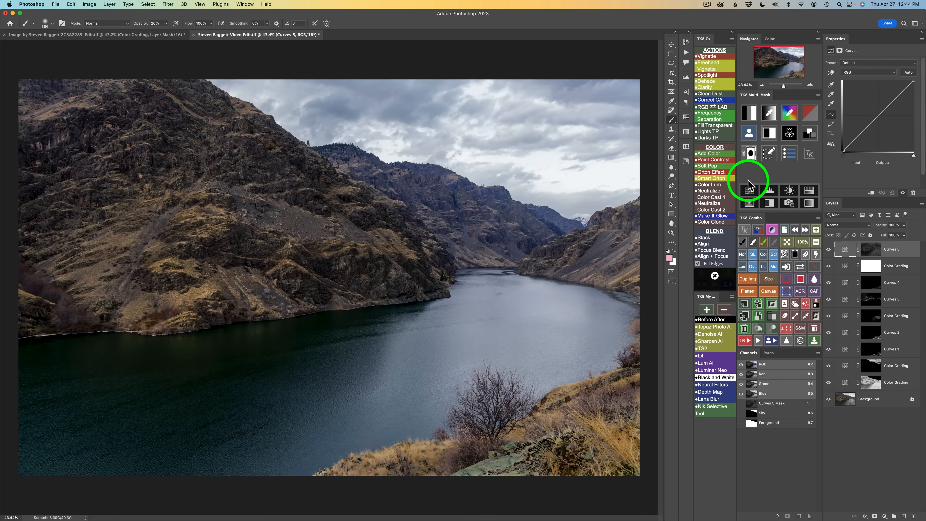
# Set the Curves 5 layer to Screen mode, lower its opacity and compare with the layer hidden.
pyautogui.click(775, 254)
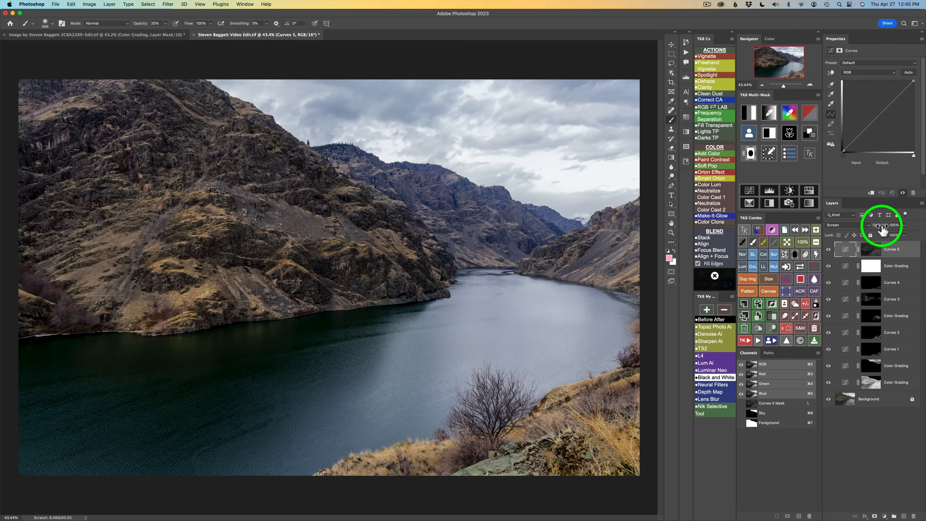
pyautogui.moveTo(881, 225); pyautogui.dragTo(869, 229)
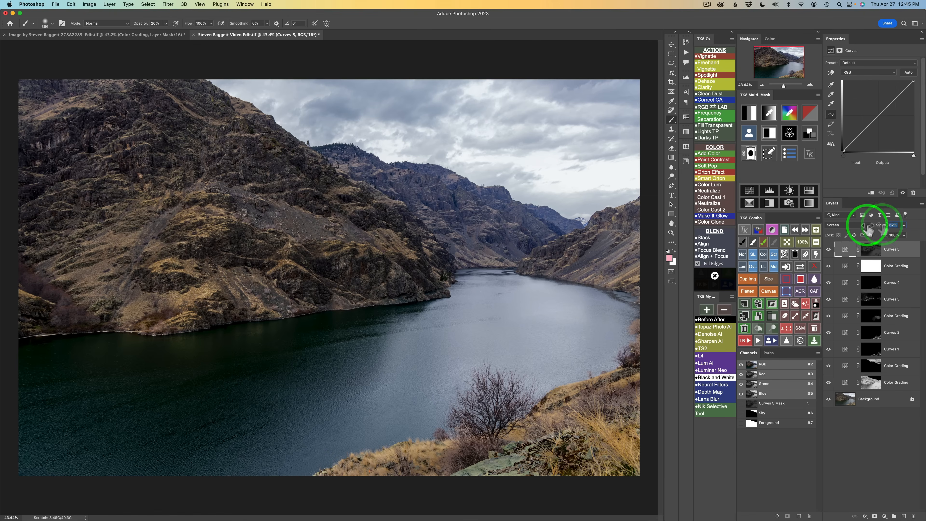
pyautogui.click(828, 249)
pyautogui.click(828, 249)
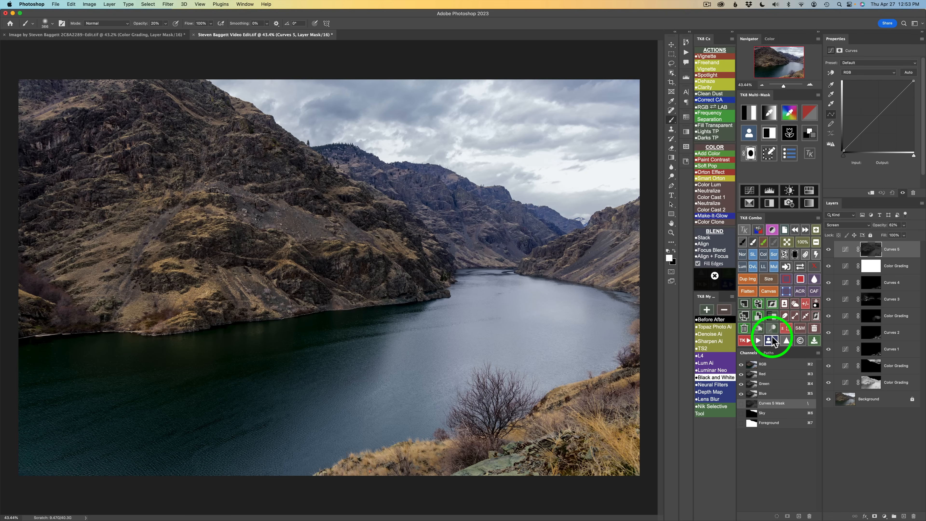
# Run the TK8 Soft Pop action to add a Soft Pop layer above Curves 5.
pyautogui.click(746, 343)
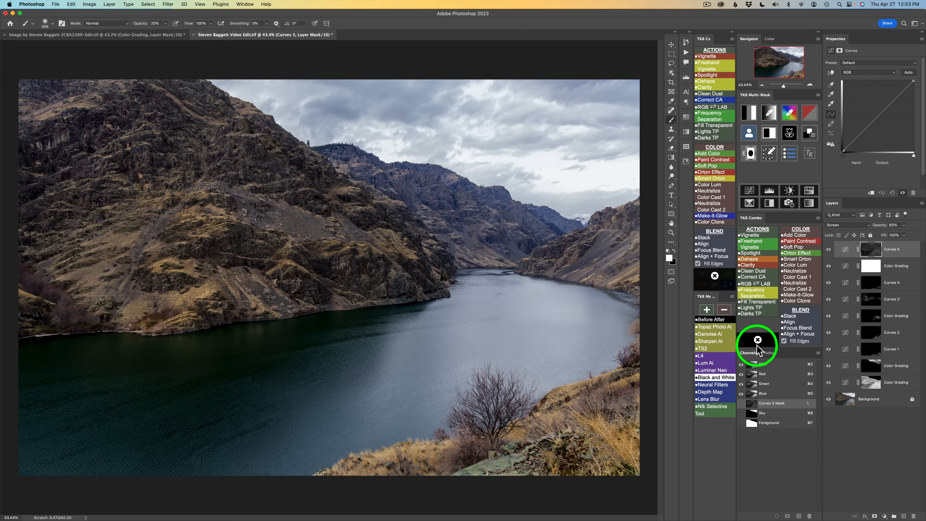
pyautogui.click(758, 340)
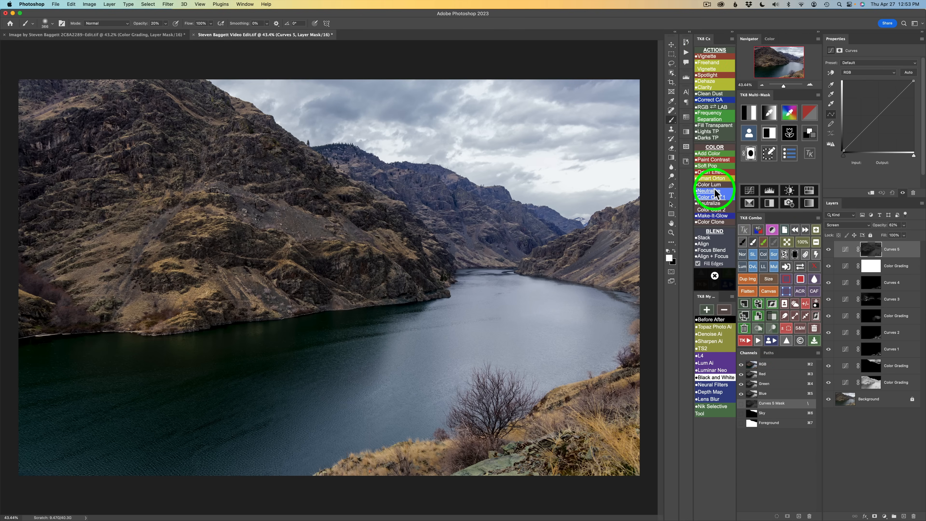
pyautogui.click(709, 165)
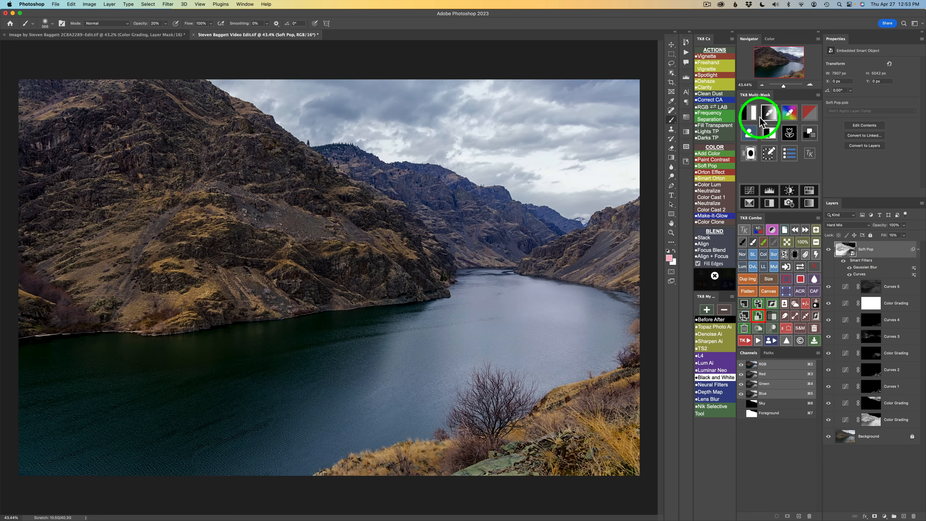
# Create a Midtones 3 luminosity mask, apply it to the Soft Pop layer and compare with the layer hidden.
pyautogui.click(753, 113)
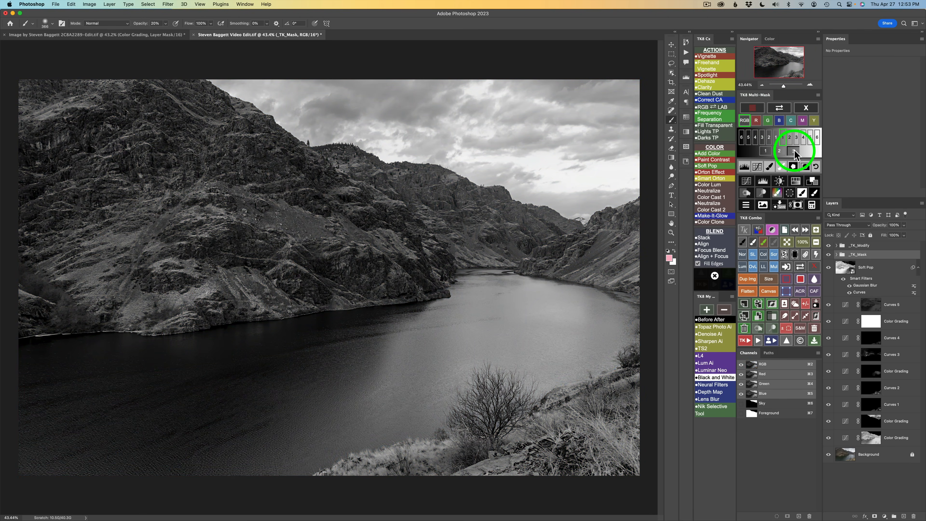
pyautogui.click(795, 152)
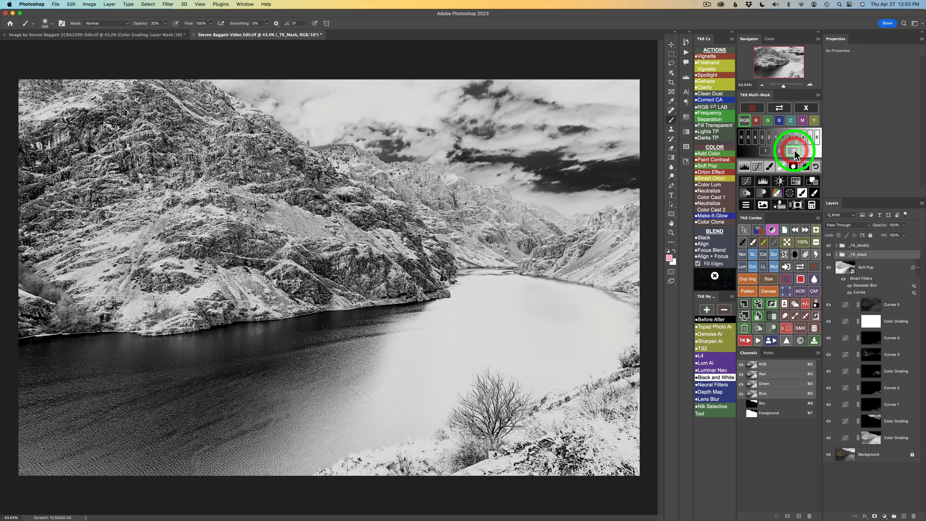
pyautogui.click(796, 206)
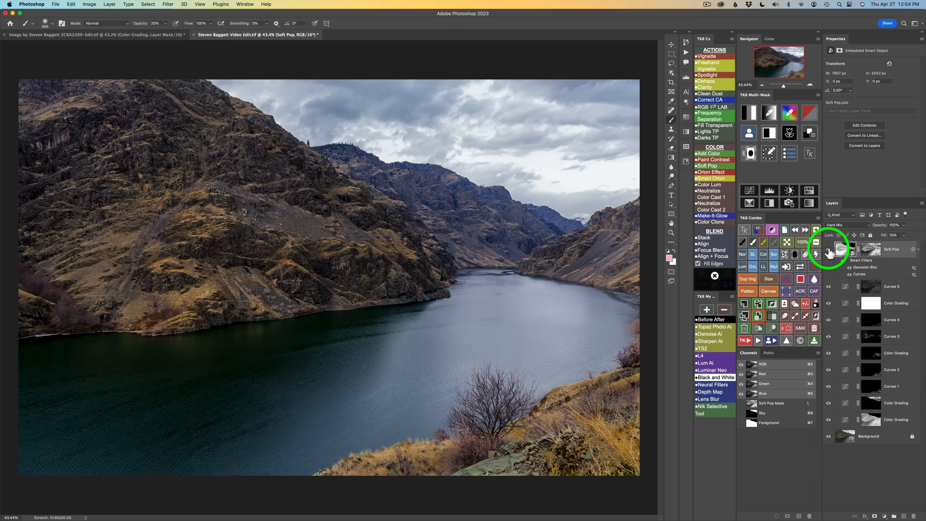
pyautogui.click(828, 251)
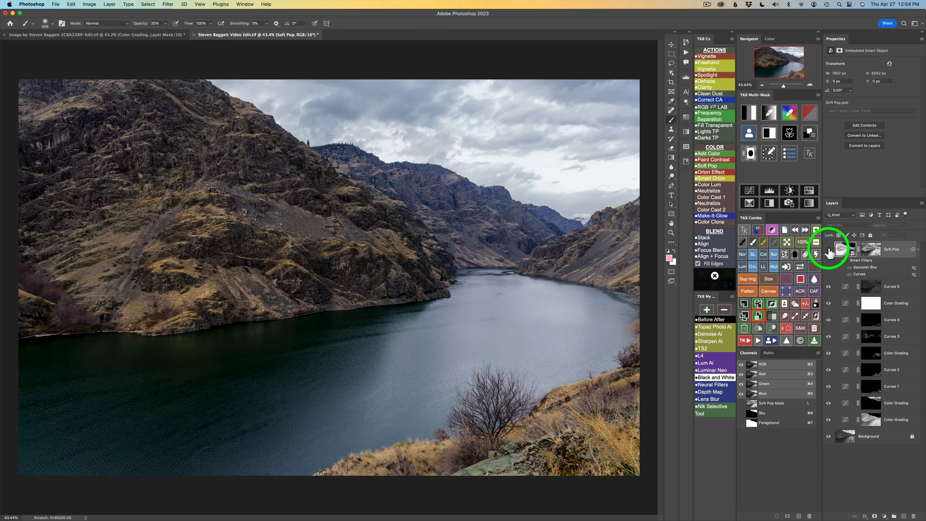
pyautogui.click(828, 250)
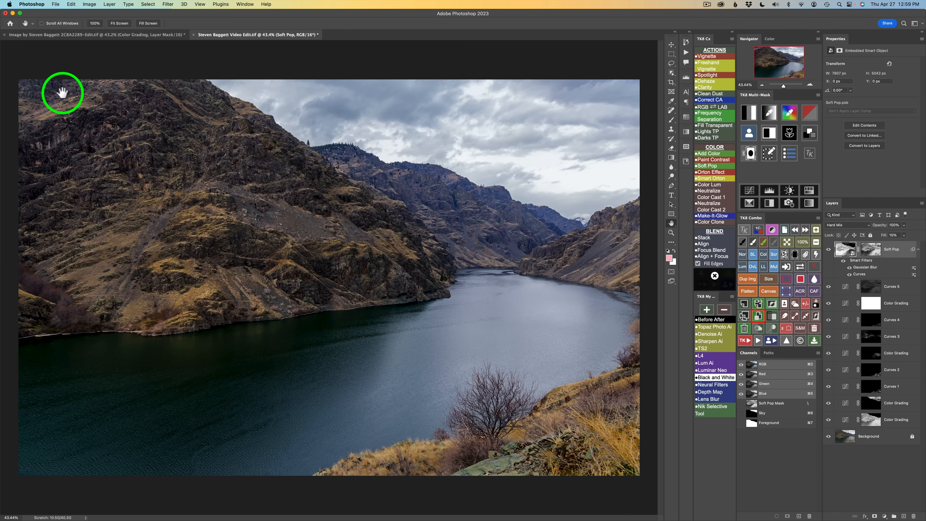
# Add a Curves layer above Soft Pop with a black mask in Multiply mode.
pyautogui.click(750, 190)
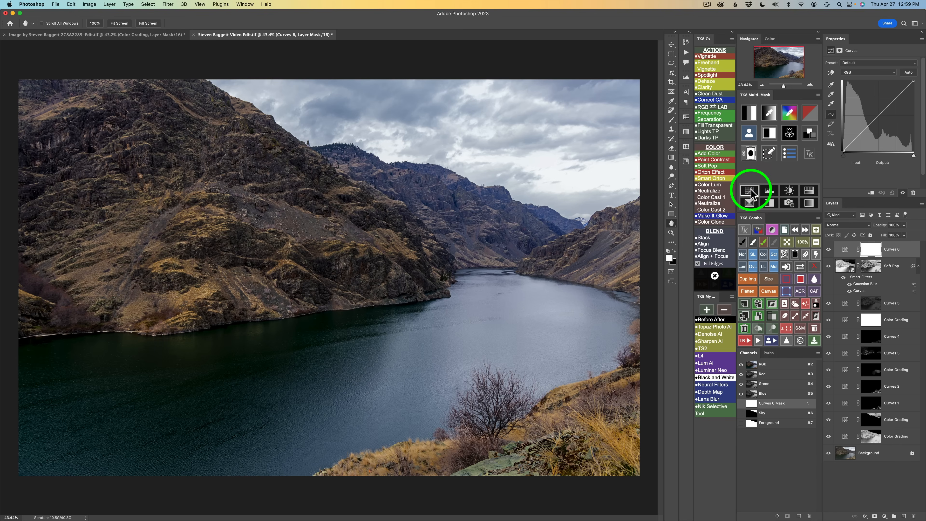
pyautogui.click(796, 253)
pyautogui.click(774, 267)
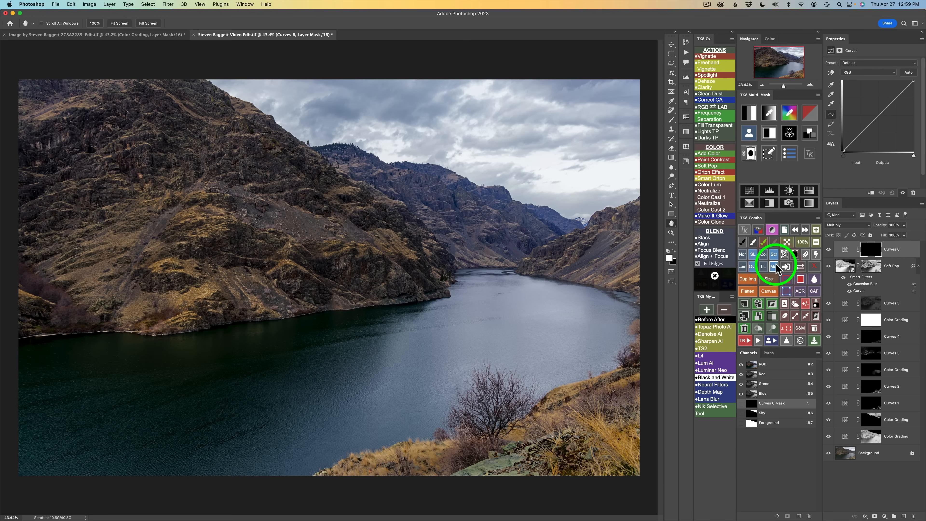
# Paint white at 10% opacity on the Curves 6 mask to darken the outer hillside, and compare with the layer hidden.
pyautogui.click(753, 243)
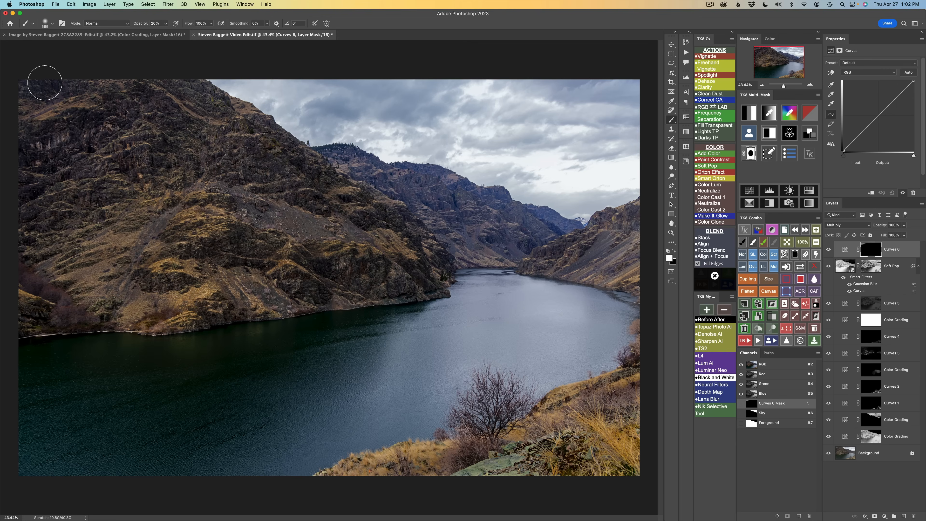
pyautogui.press('1')
pyautogui.click(827, 250)
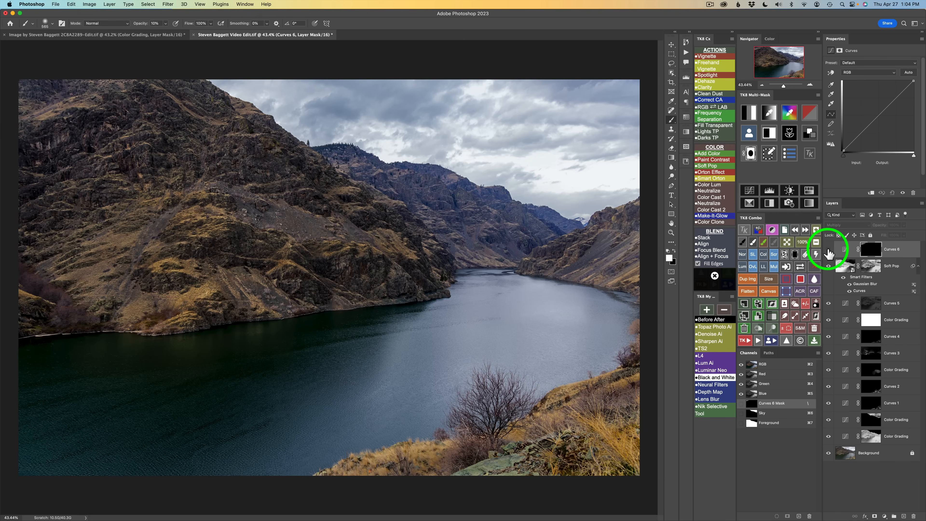
pyautogui.click(827, 249)
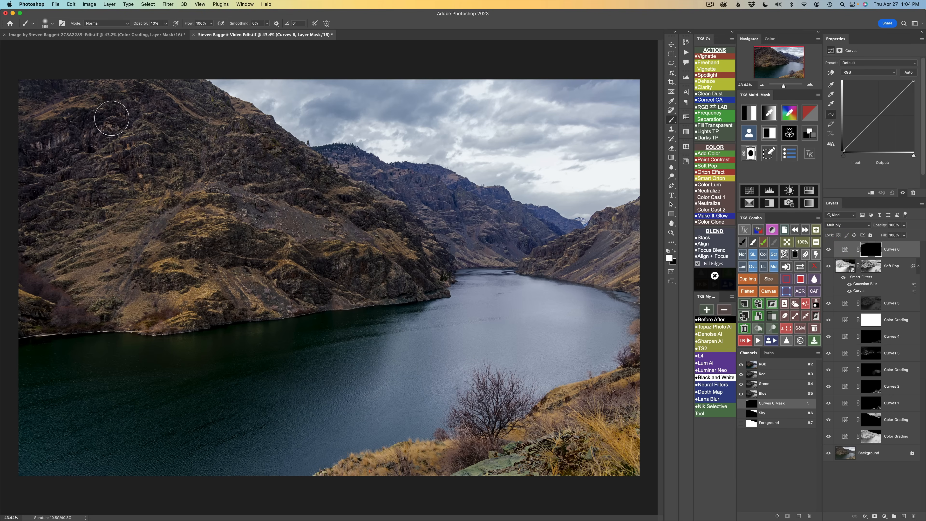
# Paint black at 10% opacity with a smaller brush on the Curves 6 mask over the upper-left hillside, and compare with the layer hidden.
pyautogui.click(743, 243)
pyautogui.moveTo(127, 117)
pyautogui.mouseDown()
pyautogui.moveTo(109, 112)
pyautogui.moveTo(52, 132)
pyautogui.mouseUp()
pyautogui.moveTo(136, 97); pyautogui.dragTo(109, 111)
pyautogui.moveTo(160, 85)
pyautogui.mouseDown()
pyautogui.moveTo(24, 137)
pyautogui.moveTo(96, 121)
pyautogui.moveTo(24, 137)
pyautogui.moveTo(121, 103)
pyautogui.mouseUp()
pyautogui.moveTo(158, 82); pyautogui.dragTo(138, 96)
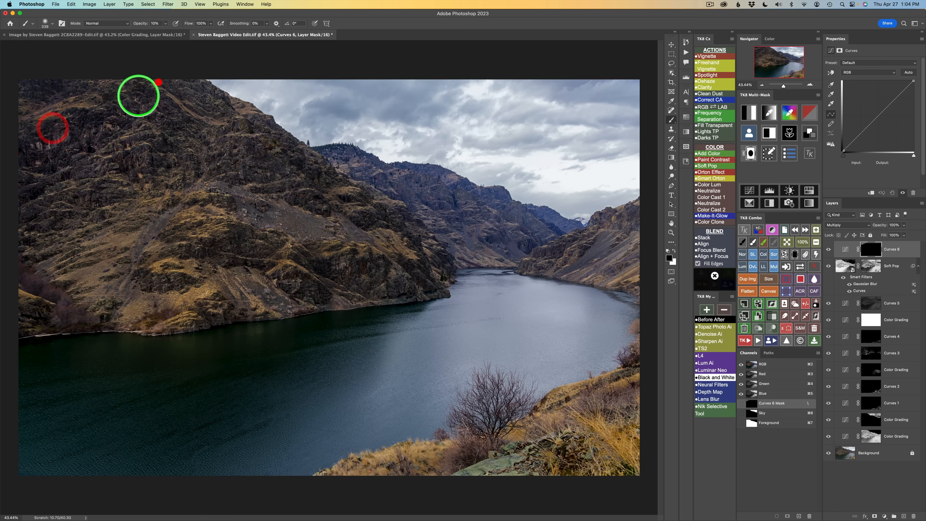
pyautogui.moveTo(214, 56); pyautogui.dragTo(210, 62)
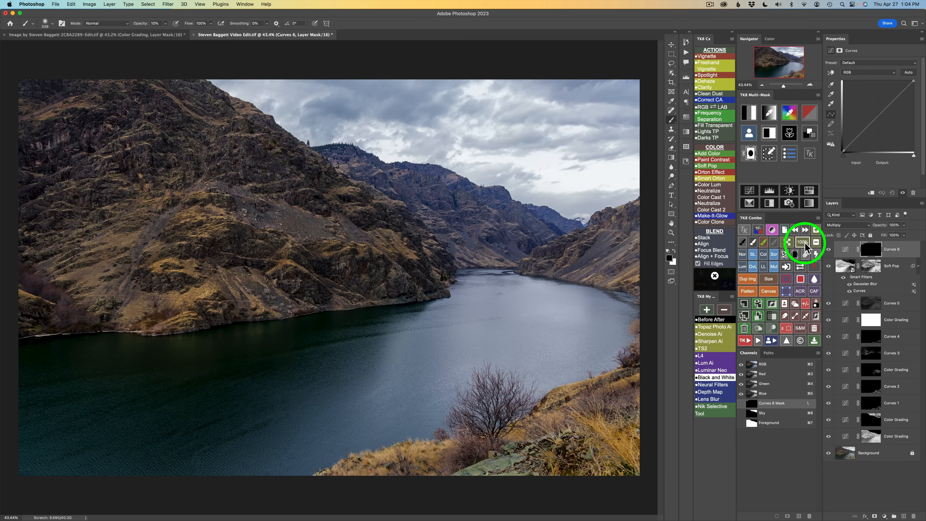
pyautogui.click(829, 250)
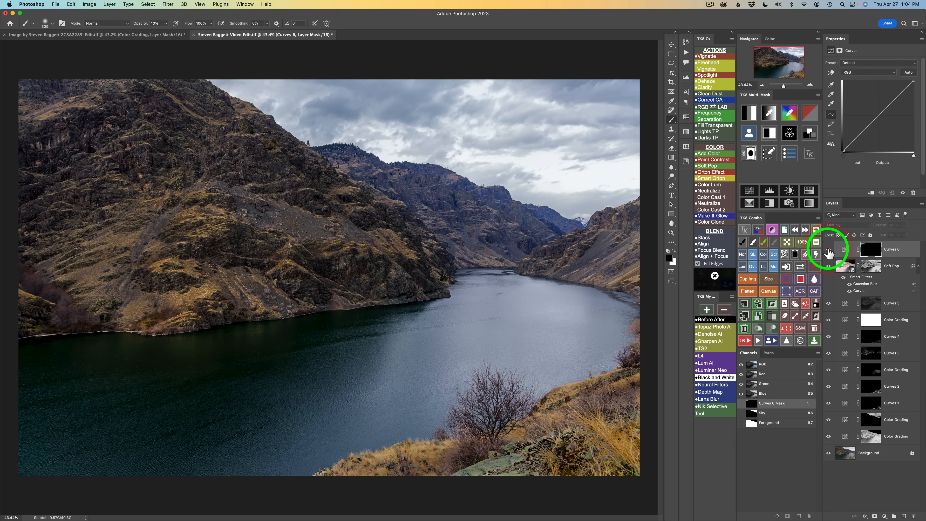
pyautogui.click(828, 251)
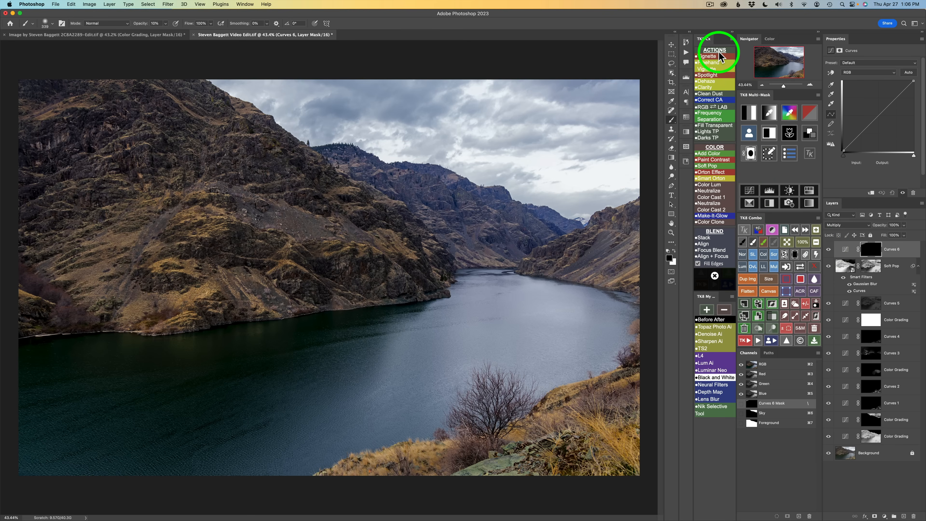
pyautogui.click(714, 276)
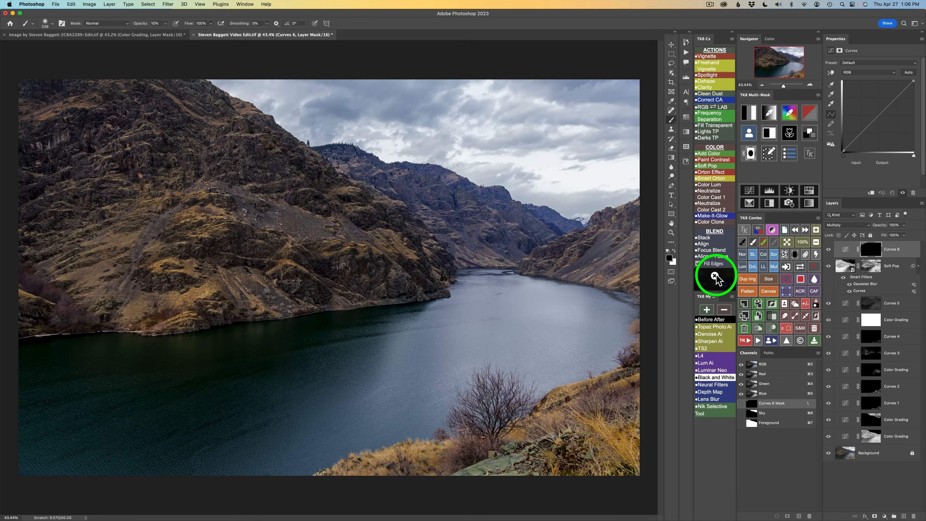
pyautogui.click(729, 50)
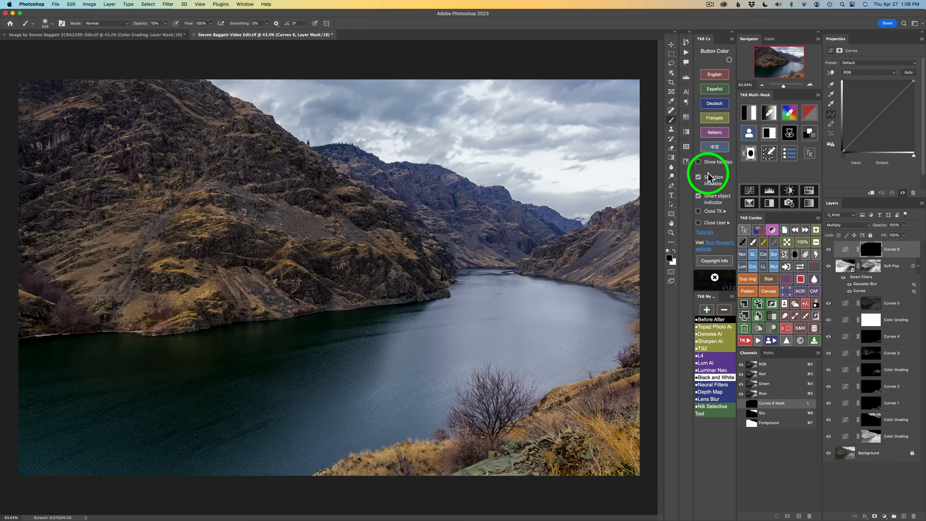
pyautogui.click(715, 277)
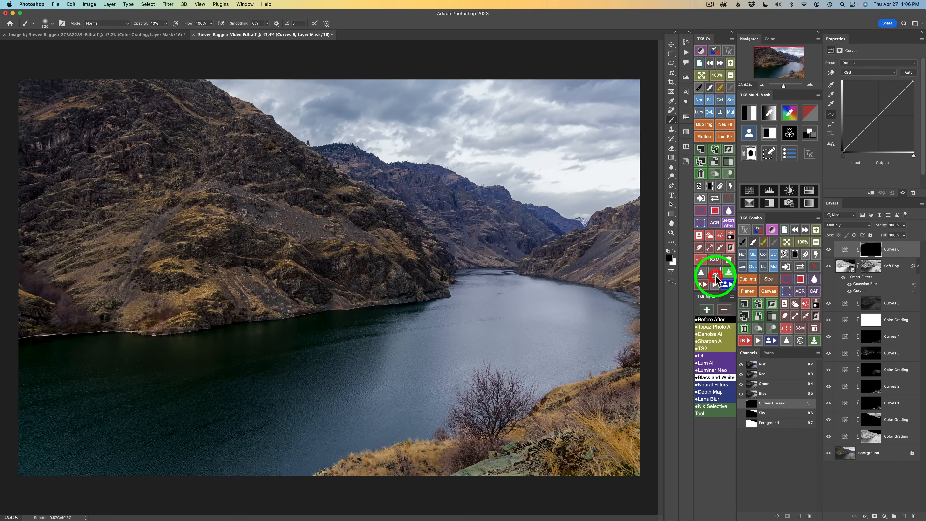
pyautogui.click(715, 273)
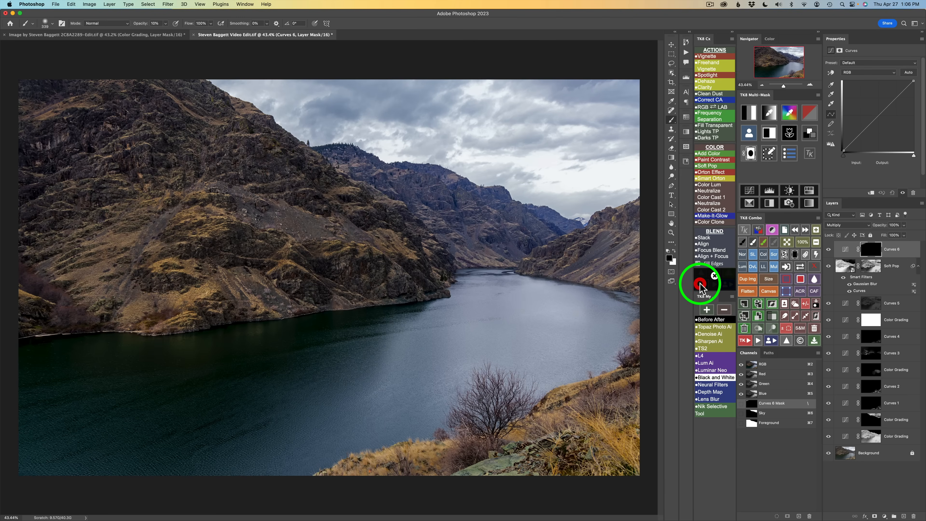
# Run the TK8 Vignette action with a Gaussian Blur radius of 588.6 pixels, and compare the image with the Vignette layer hidden.
pyautogui.press('h')
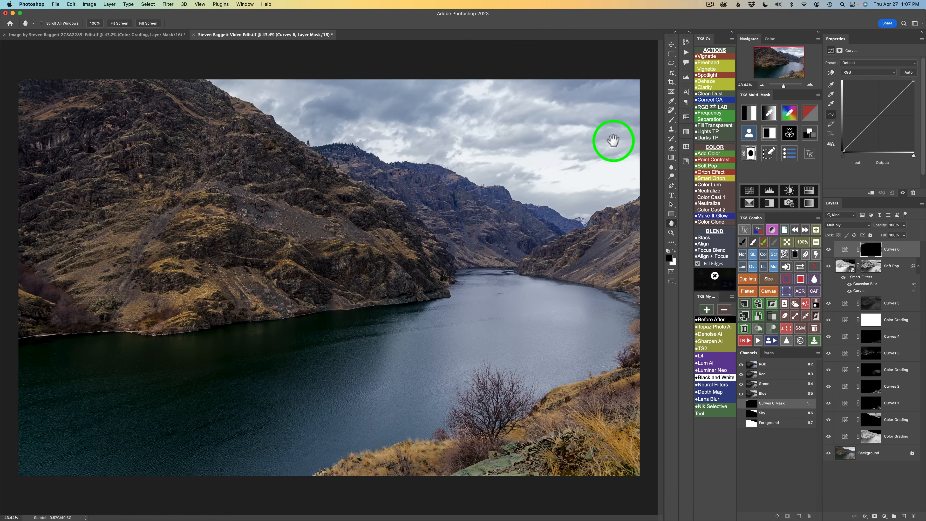
pyautogui.click(707, 56)
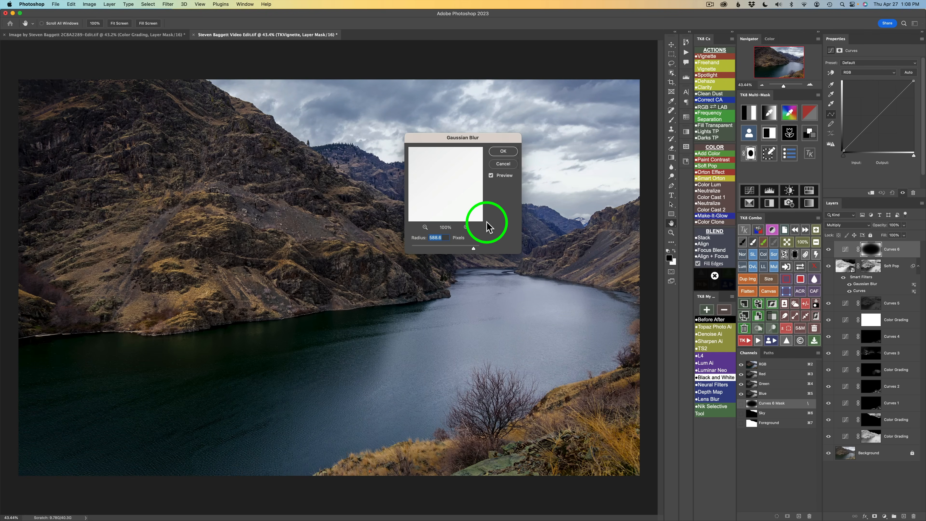
pyautogui.click(504, 151)
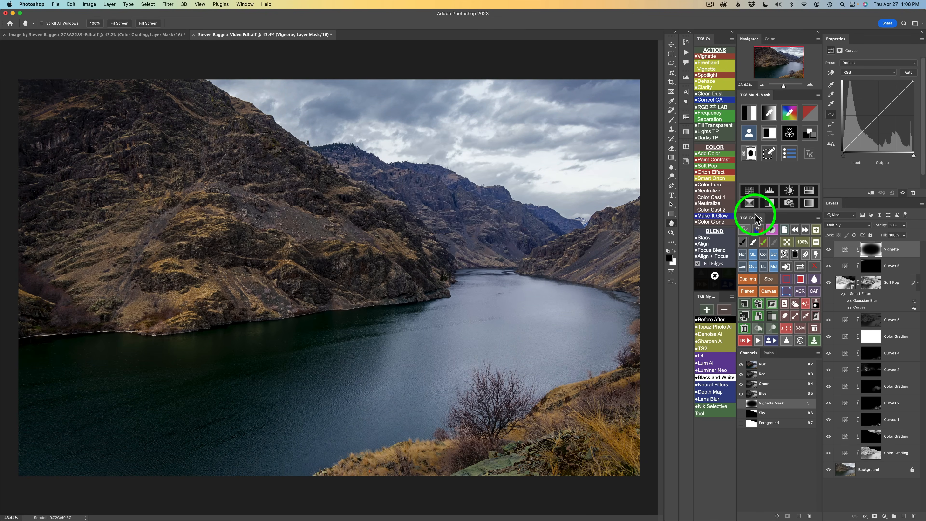
pyautogui.click(829, 251)
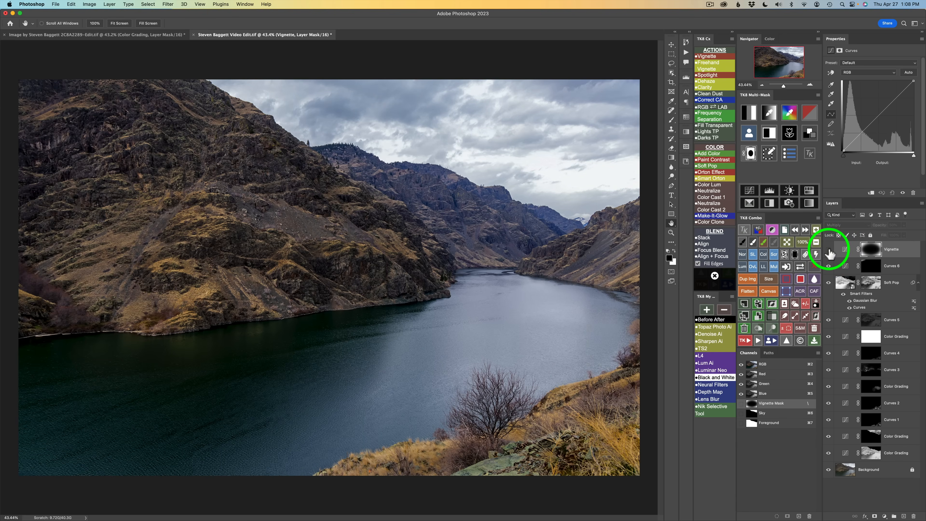
pyautogui.click(829, 252)
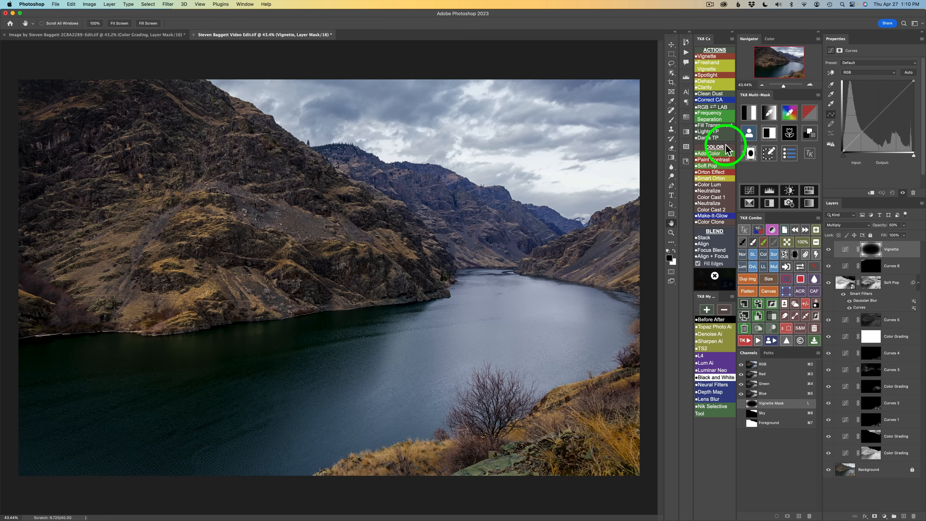
# Add a Color Luminosity layer with the TK8 Color Lum action and set Reds to 4, Yellows to 67 and Greens to 48.
pyautogui.click(711, 185)
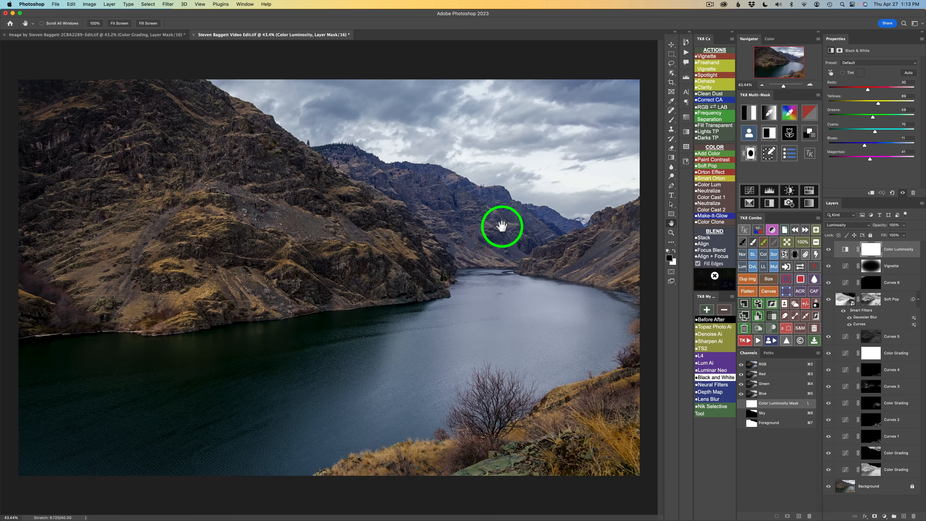
pyautogui.click(828, 249)
pyautogui.click(828, 249)
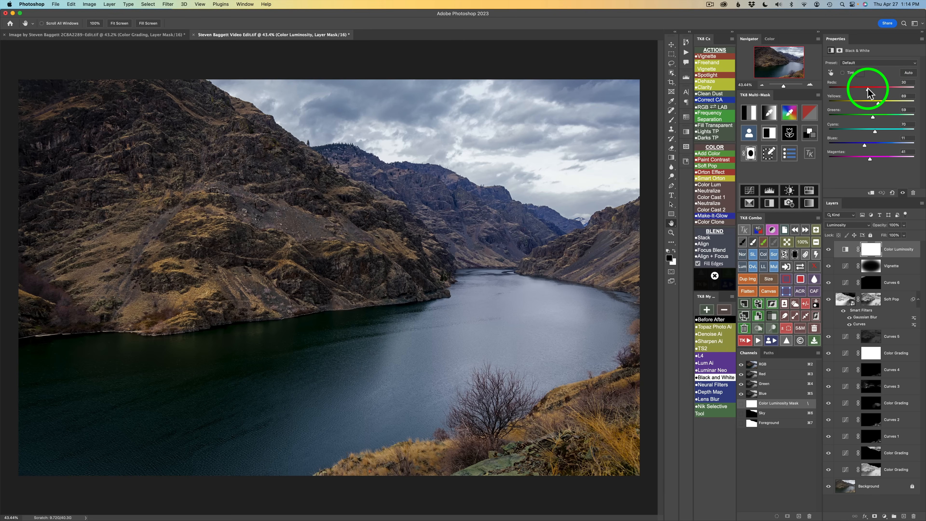
pyautogui.moveTo(866, 88)
pyautogui.mouseDown()
pyautogui.moveTo(877, 89)
pyautogui.moveTo(854, 90)
pyautogui.moveTo(862, 88)
pyautogui.mouseUp()
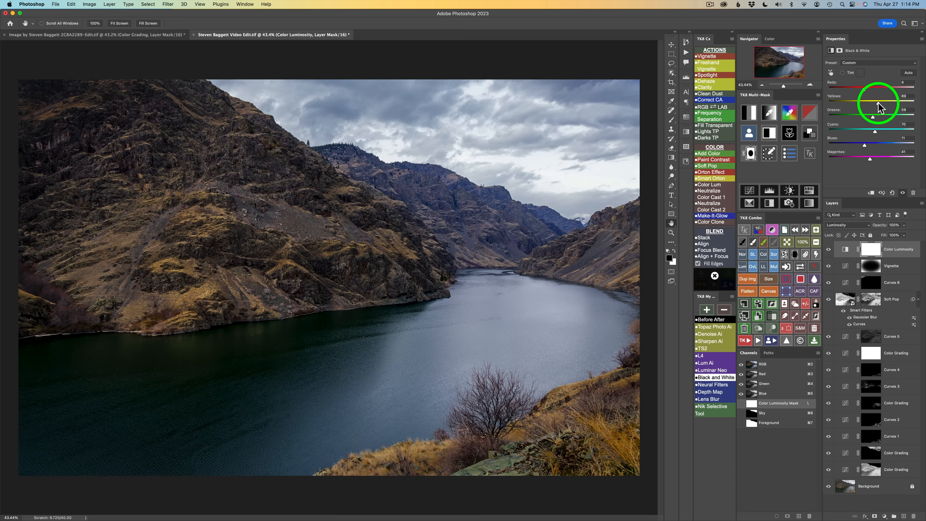
pyautogui.moveTo(877, 103)
pyautogui.mouseDown()
pyautogui.moveTo(889, 103)
pyautogui.moveTo(874, 106)
pyautogui.mouseUp()
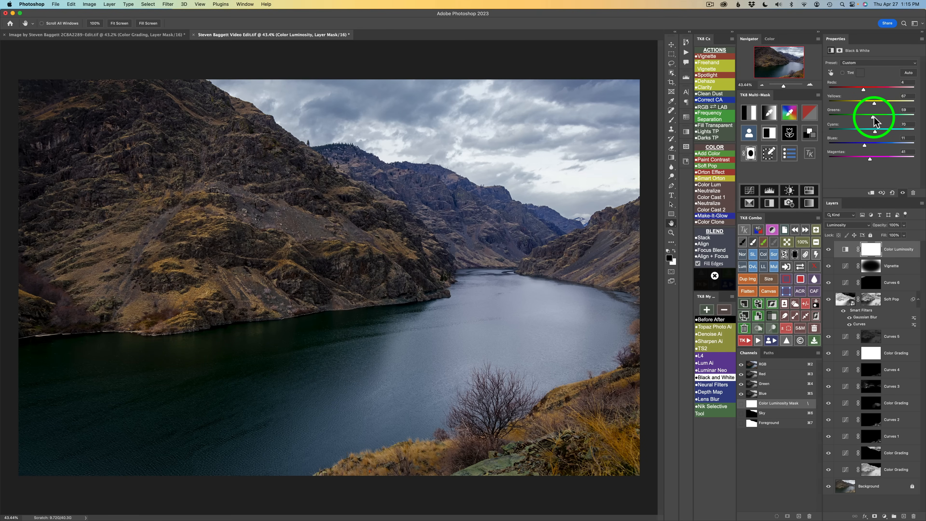
pyautogui.moveTo(872, 116)
pyautogui.mouseDown()
pyautogui.moveTo(864, 118)
pyautogui.moveTo(873, 116)
pyautogui.mouseUp()
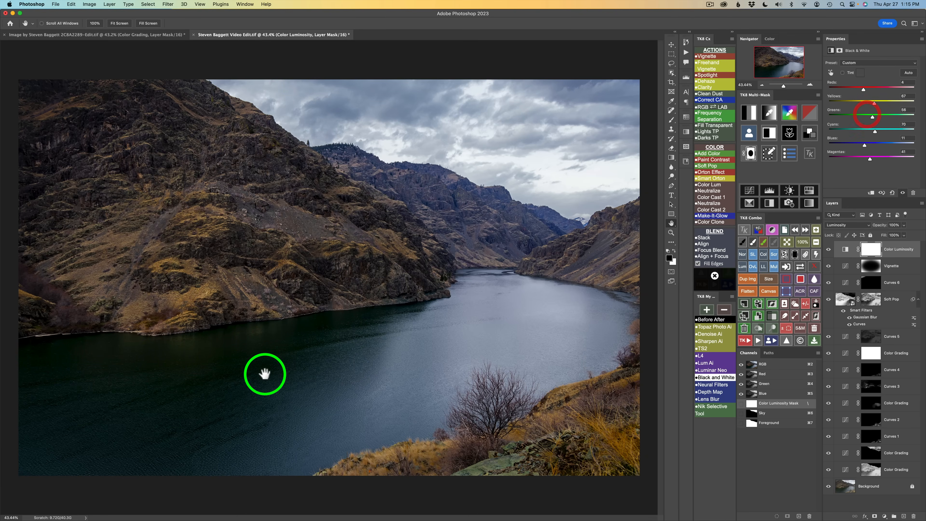
pyautogui.click(871, 117)
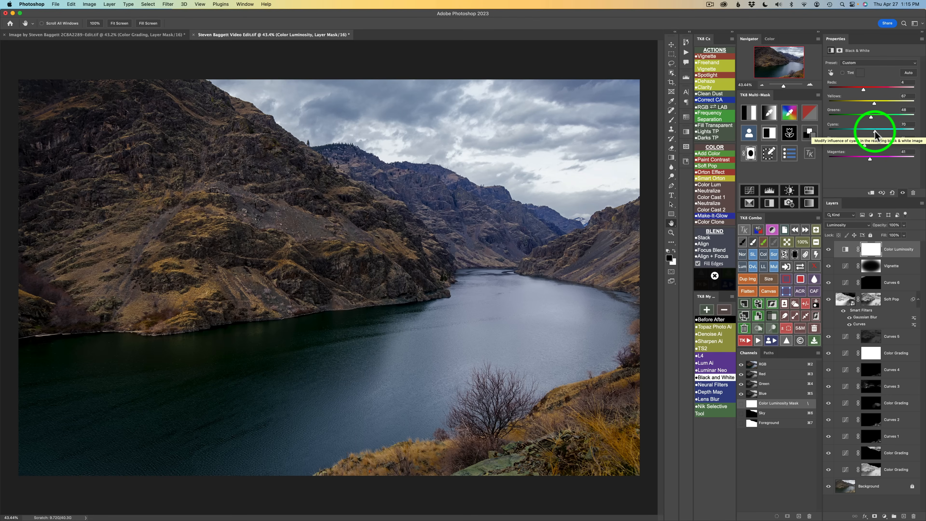
# Set the Color Luminosity layer's Cyans to -143, Blues to -53 and Magentas to -74, and compare with the layer hidden.
pyautogui.moveTo(874, 135); pyautogui.dragTo(839, 135)
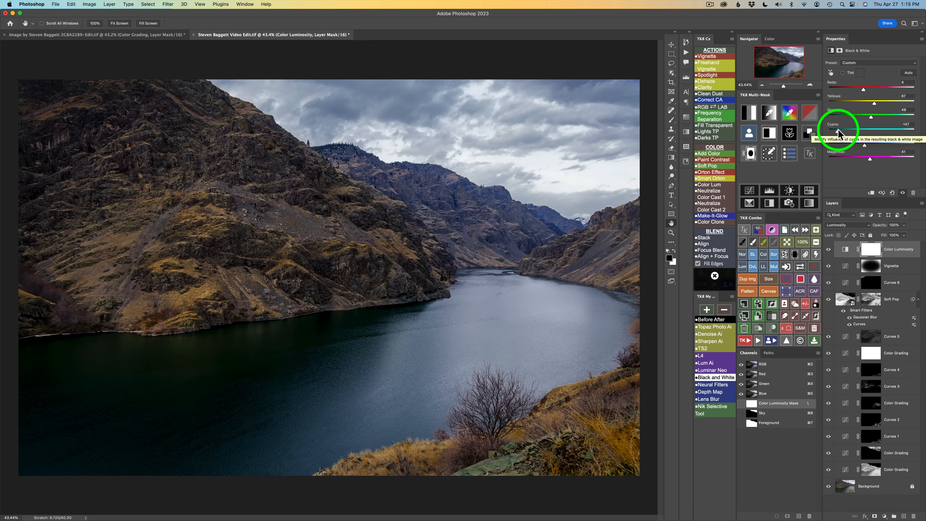
pyautogui.moveTo(837, 130); pyautogui.dragTo(838, 129)
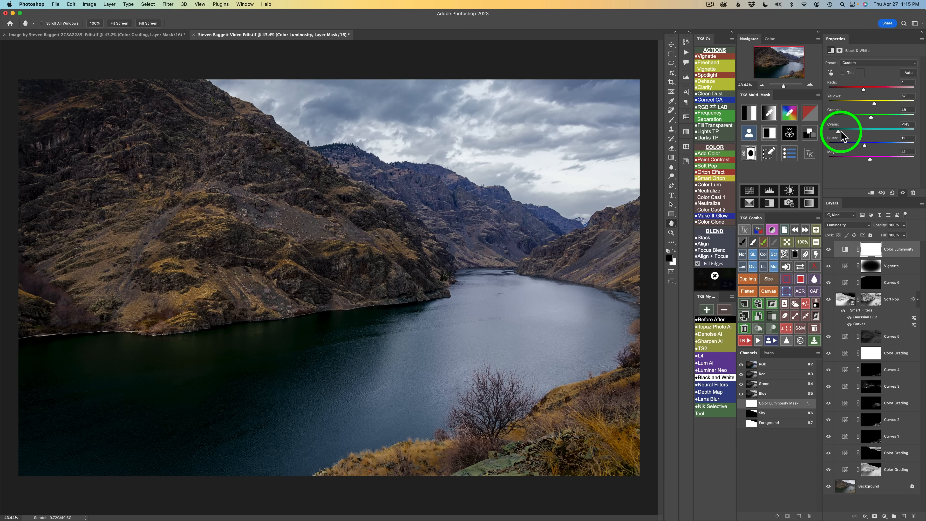
pyautogui.moveTo(864, 145); pyautogui.dragTo(853, 144)
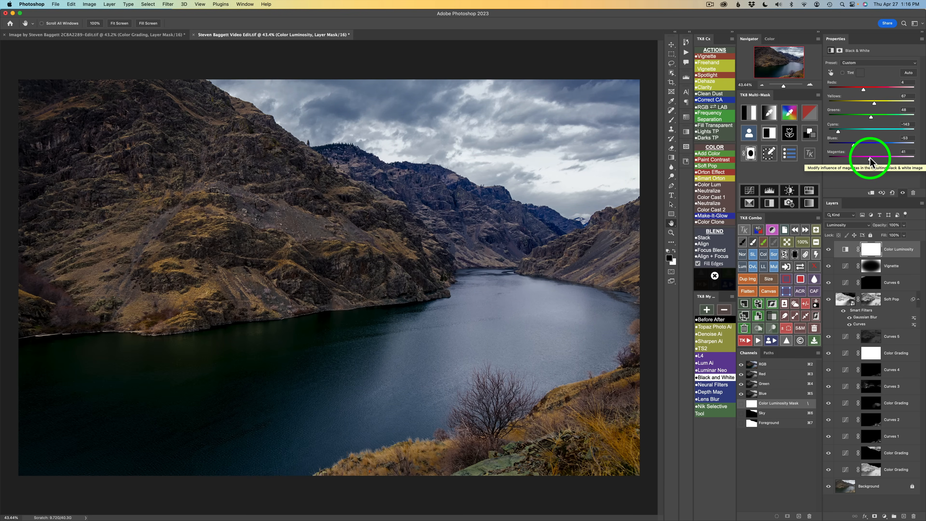
pyautogui.moveTo(870, 158)
pyautogui.mouseDown()
pyautogui.moveTo(895, 158)
pyautogui.moveTo(851, 156)
pyautogui.mouseUp()
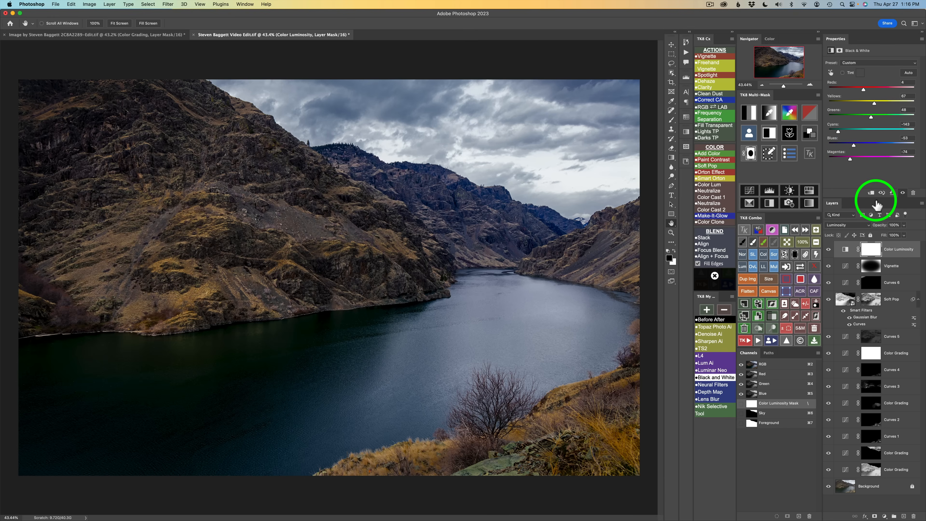
pyautogui.click(829, 252)
pyautogui.click(829, 251)
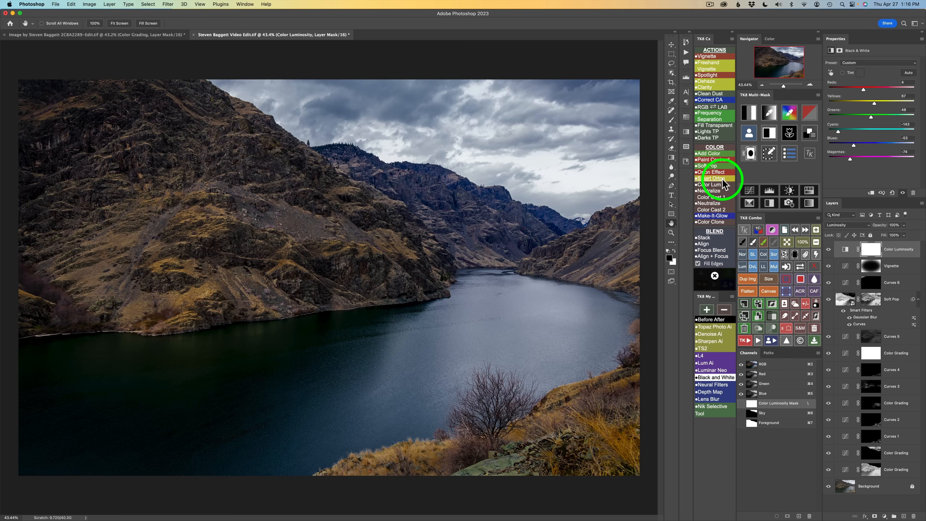
pyautogui.click(829, 251)
pyautogui.click(829, 251)
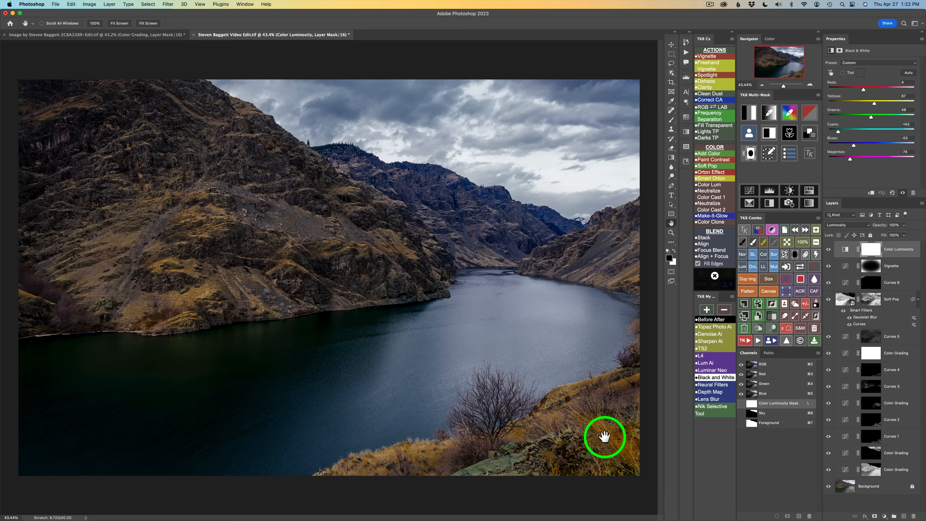
# Add a Hue/Saturation layer, lower the foreground grass's saturation with the targeted adjustment tool, and compare with the layer hidden.
pyautogui.click(809, 192)
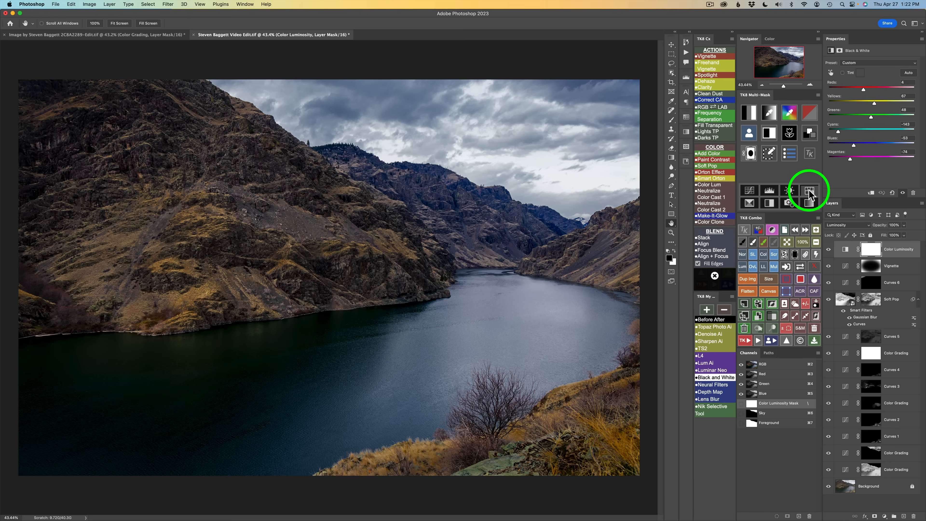
pyautogui.click(831, 71)
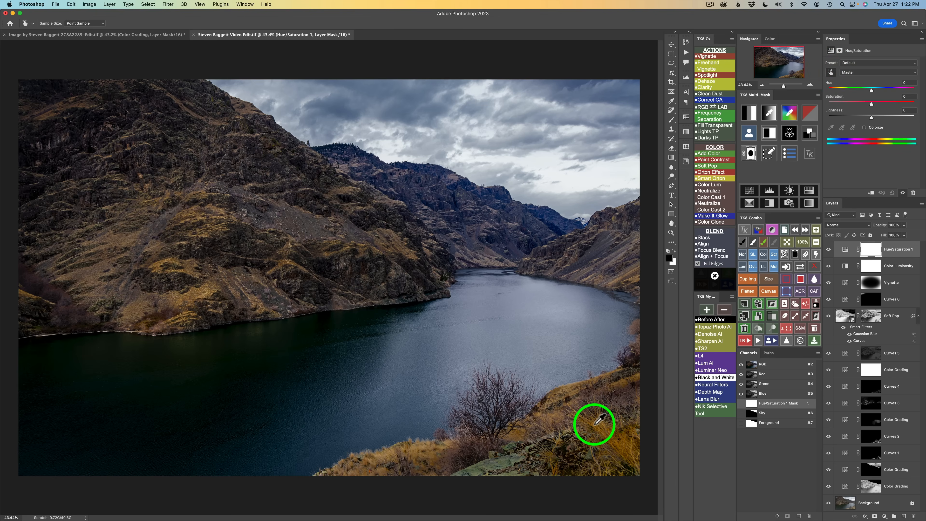
pyautogui.moveTo(595, 424)
pyautogui.mouseDown()
pyautogui.moveTo(578, 424)
pyautogui.moveTo(589, 427)
pyautogui.mouseUp()
pyautogui.click(828, 249)
pyautogui.click(827, 249)
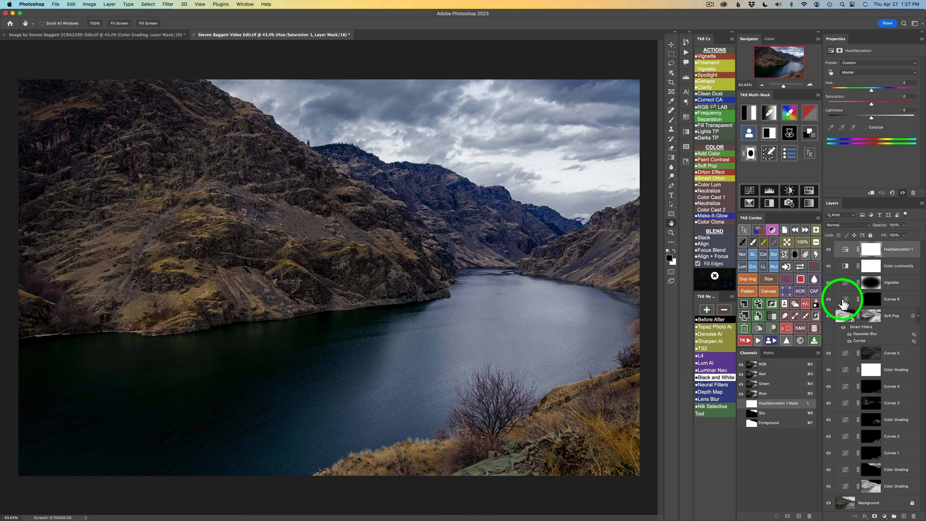
# Set the Color Luminosity layer's Cyans to -87 and compare the image with the layer hidden.
pyautogui.click(845, 268)
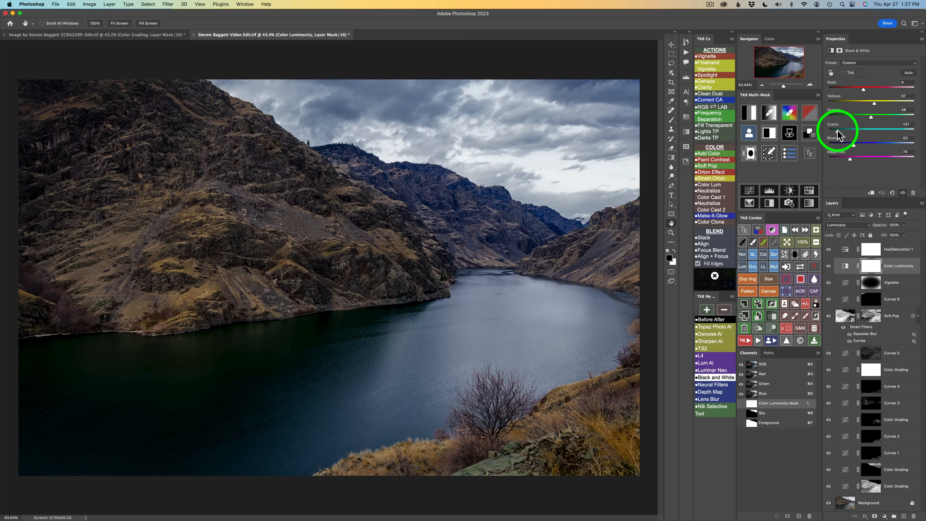
pyautogui.moveTo(838, 131); pyautogui.dragTo(848, 132)
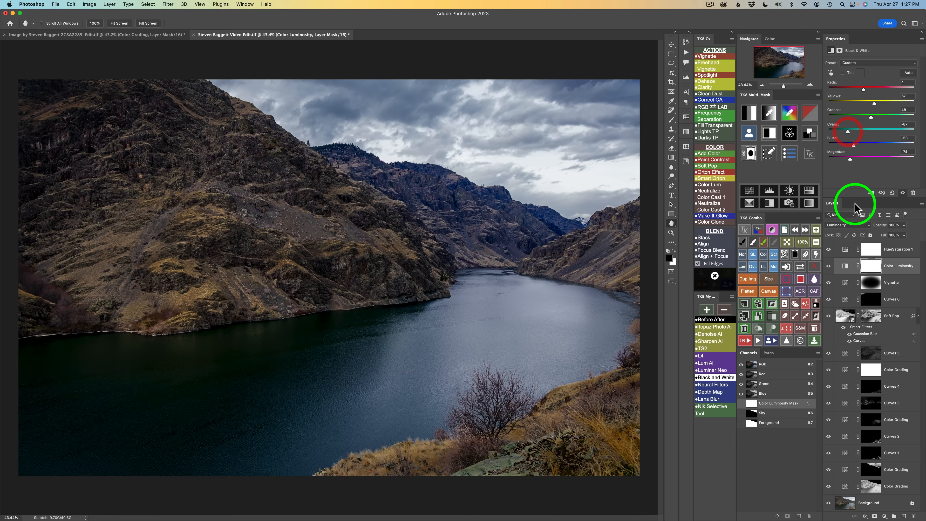
pyautogui.click(828, 266)
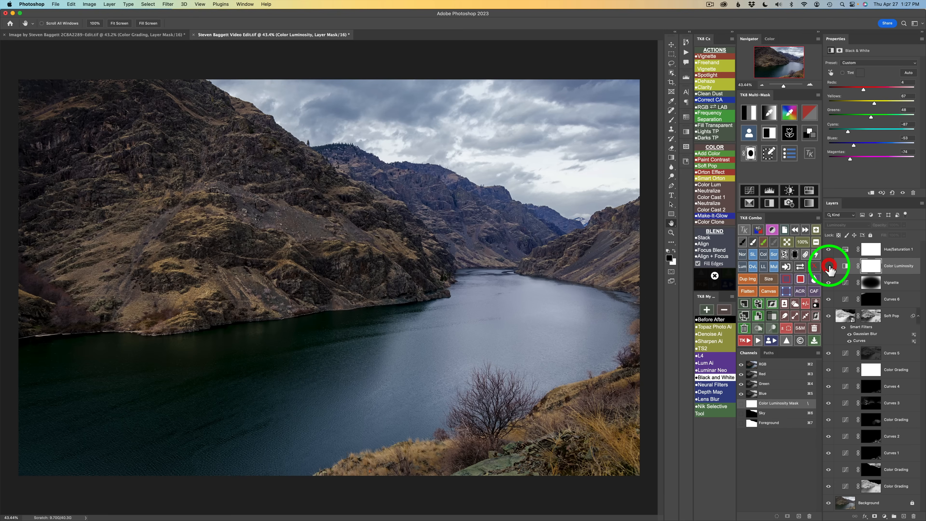
pyautogui.click(829, 266)
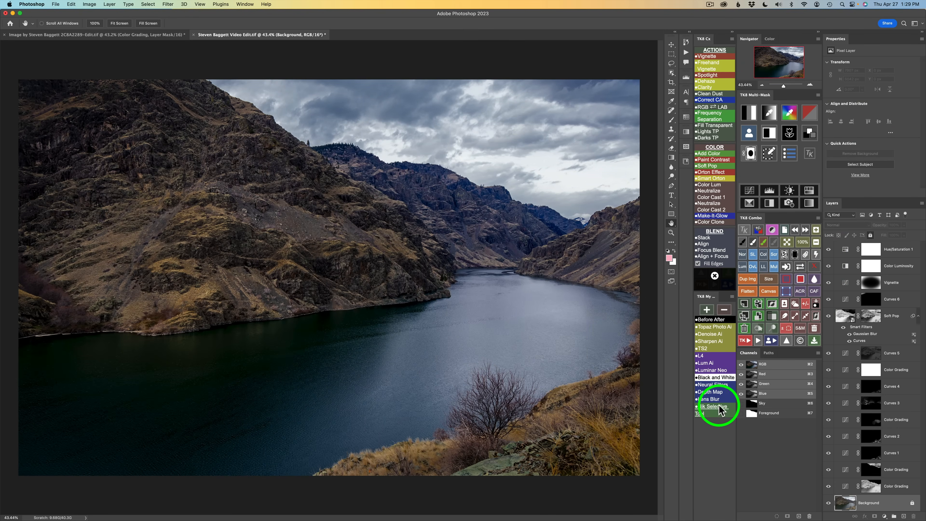
# Compare the original photo with the finished edit using the Before After action.
pyautogui.click(715, 319)
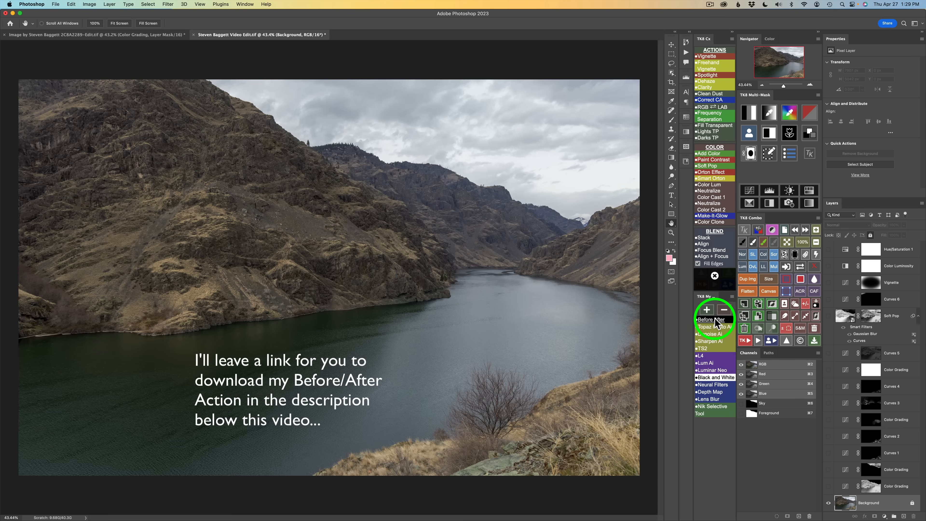
pyautogui.click(715, 320)
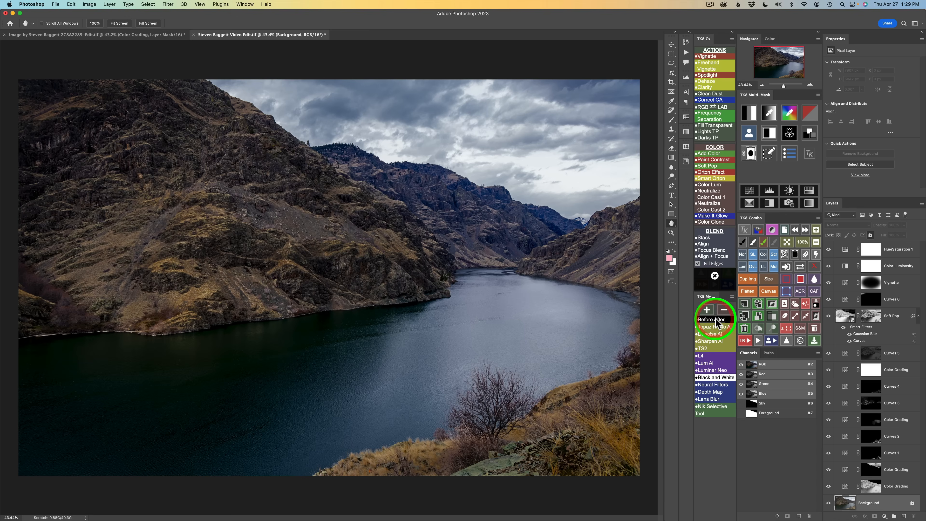